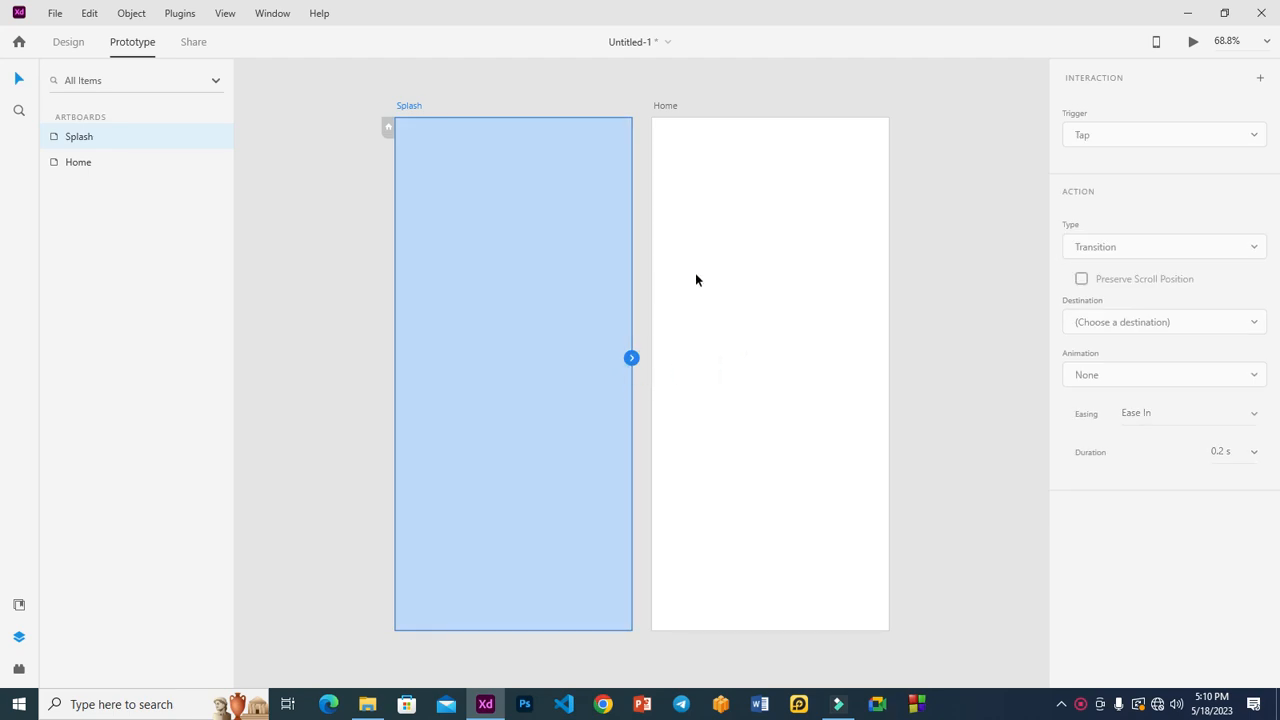
# Step: Delete the Splash-to-Home prototype wire and return to Design mode
pyautogui.click(940, 278)
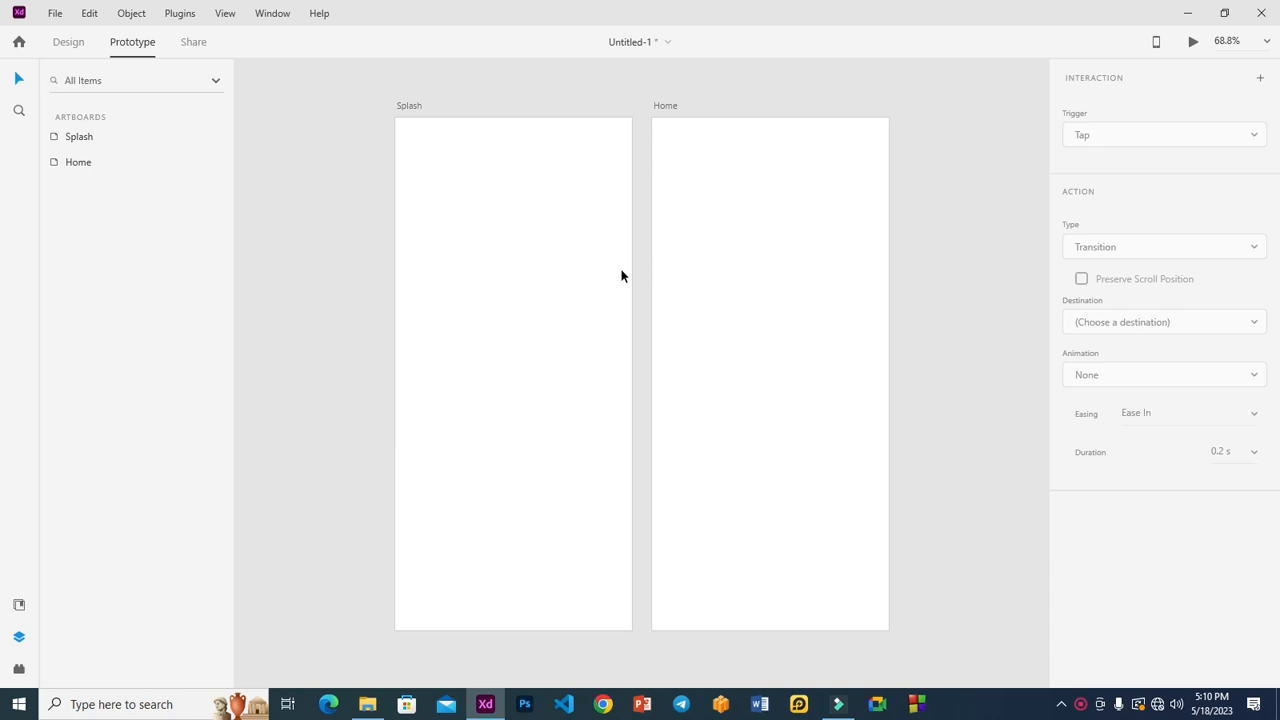
pyautogui.click(68, 41)
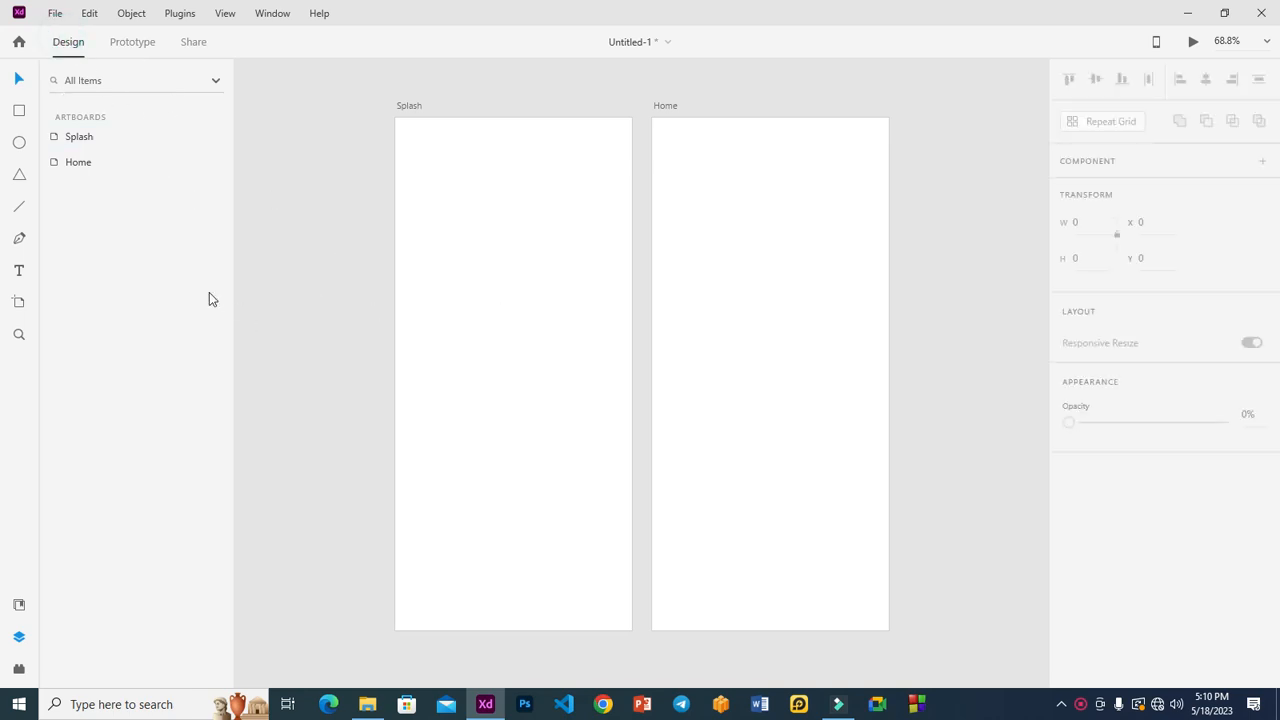
# Step: Draw a 274 × 131 rectangle near the top of Splash and round its corners to 28
pyautogui.click(19, 111)
pyautogui.moveTo(437, 286)
pyautogui.mouseDown()
pyautogui.moveTo(572, 296)
pyautogui.moveTo(591, 360)
pyautogui.mouseUp()
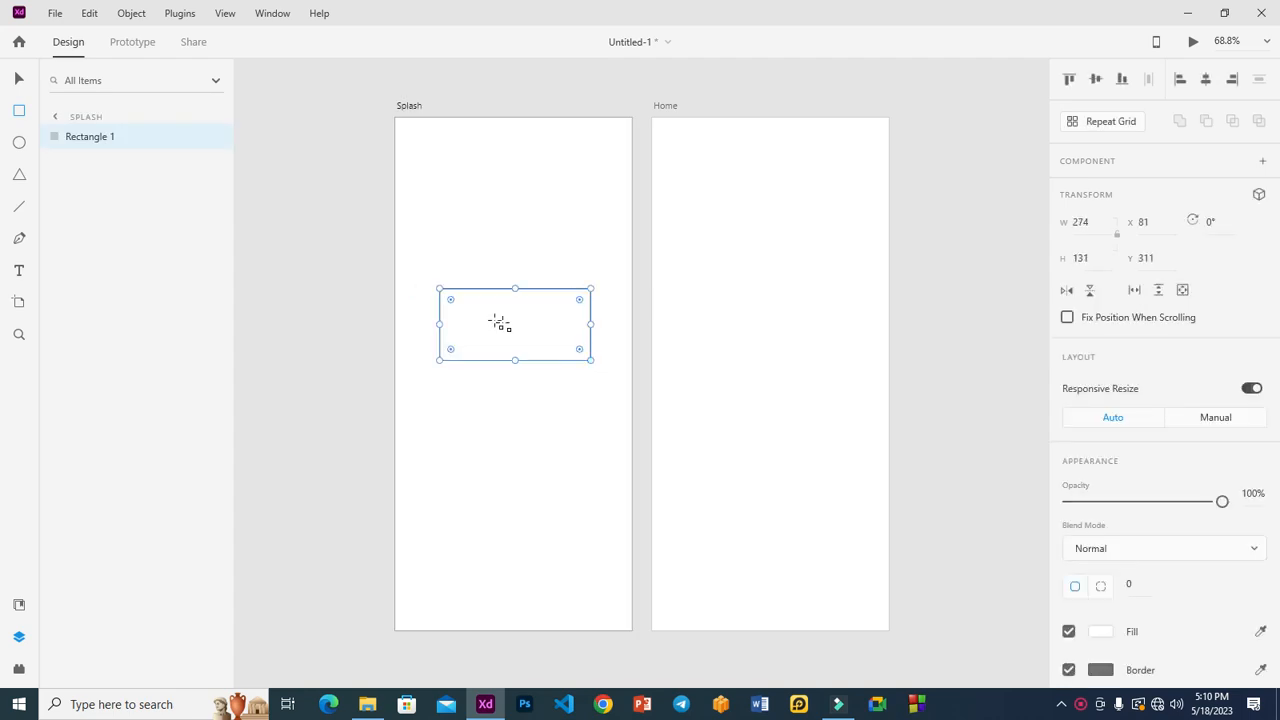
pyautogui.moveTo(450, 299); pyautogui.dragTo(458, 298)
pyautogui.click(19, 82)
# Step: Give the rounded rectangle a border size of 3
pyautogui.click(494, 466)
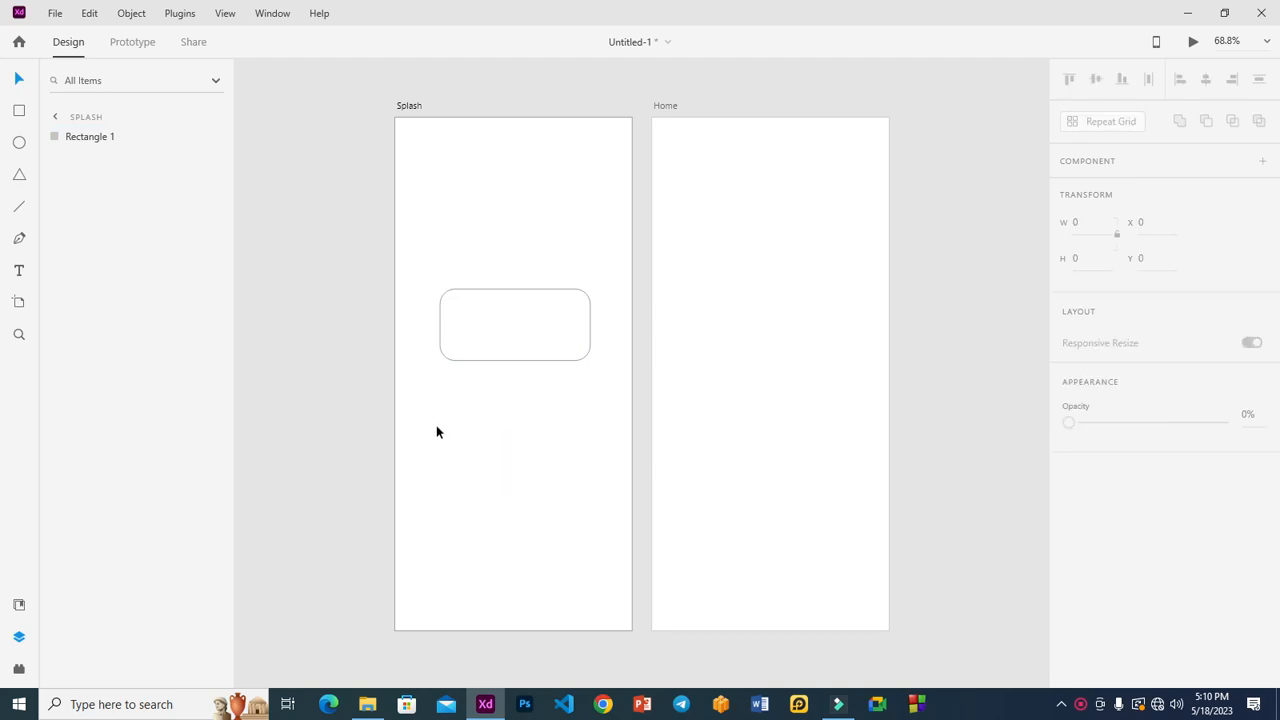
pyautogui.click(465, 357)
pyautogui.scroll(-5, 1157, 594)
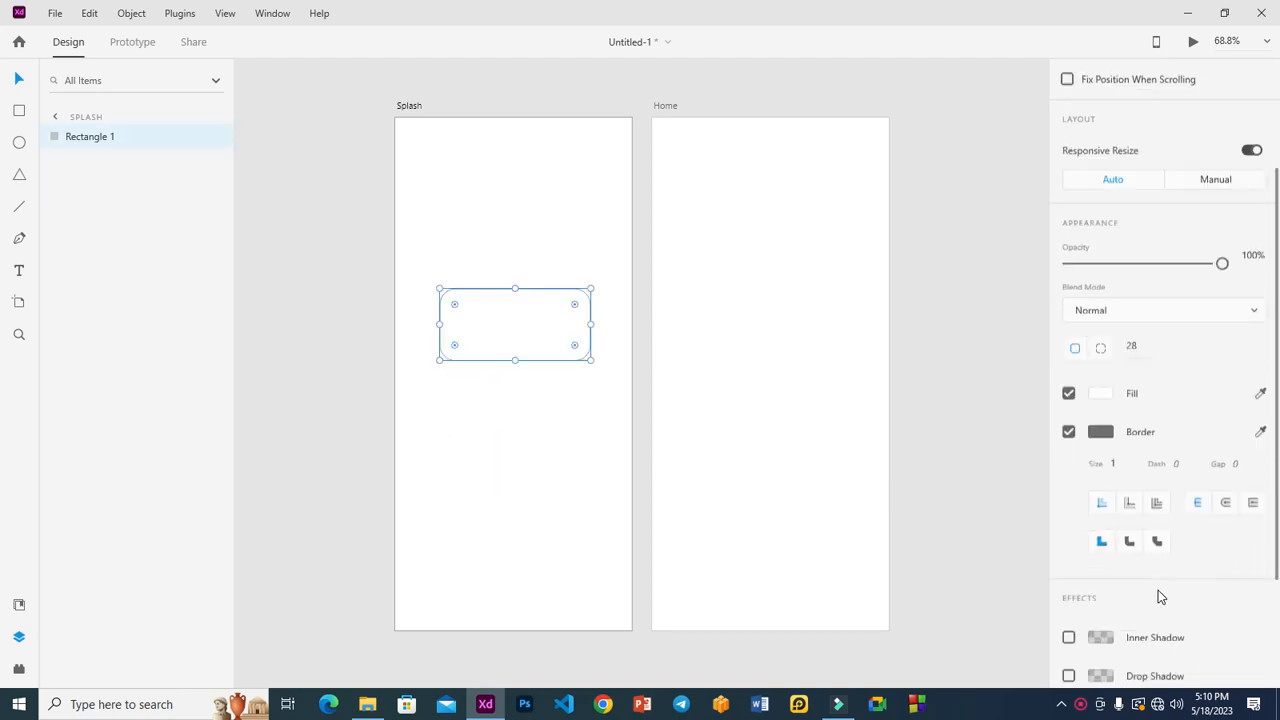
pyautogui.click(1115, 370)
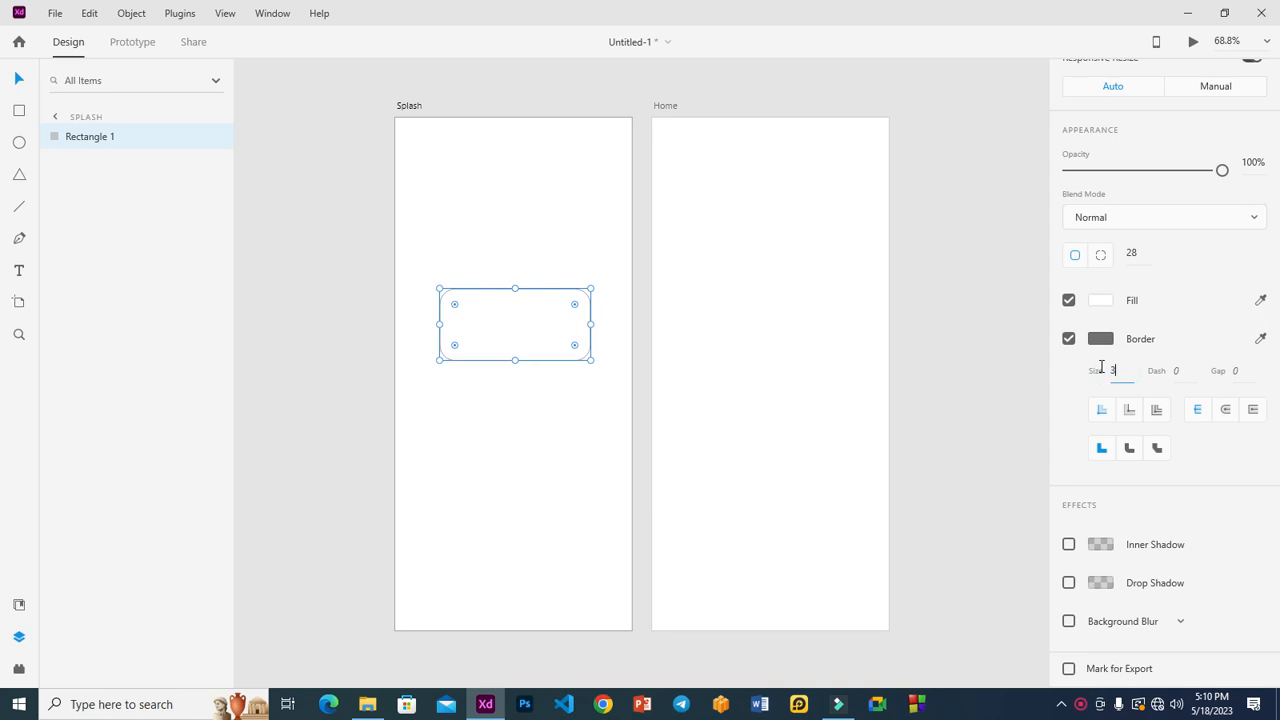
pyautogui.write('3')
pyautogui.click(986, 368)
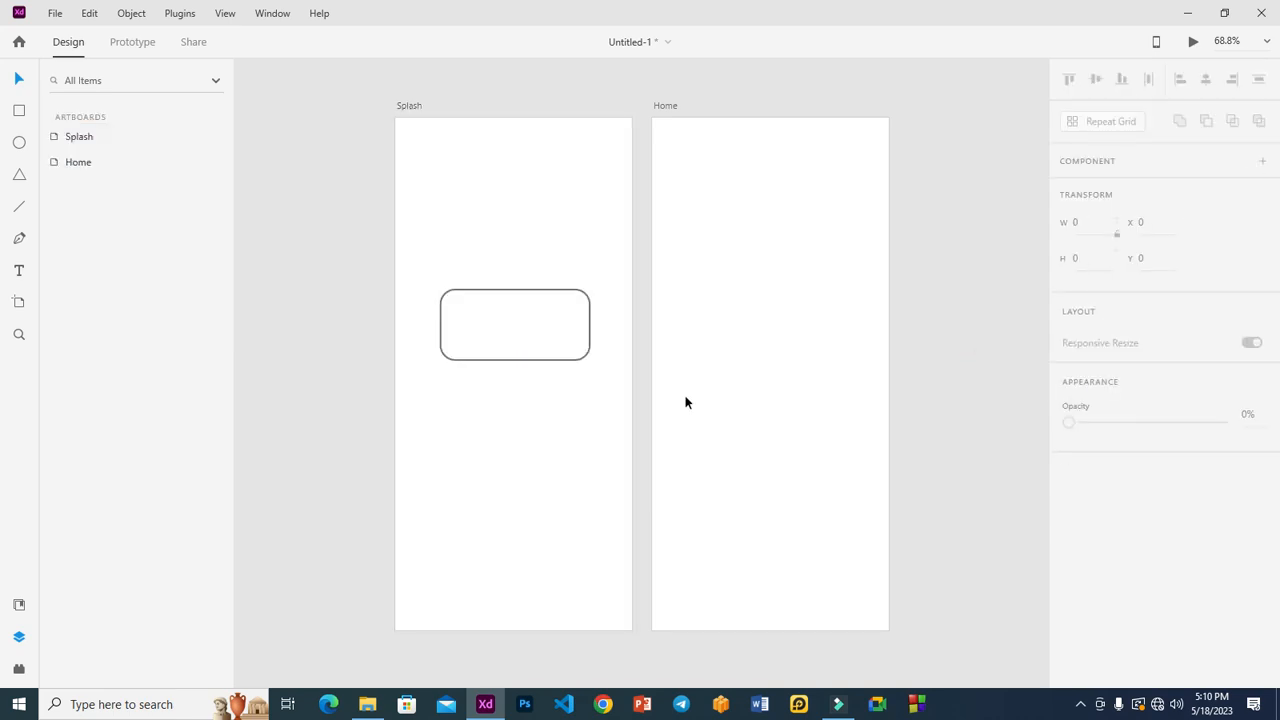
pyautogui.click(19, 336)
# Step: Draw a lower-left to upper-right diagonal line across the rectangle with border size 3
pyautogui.moveTo(343, 258); pyautogui.dragTo(654, 413)
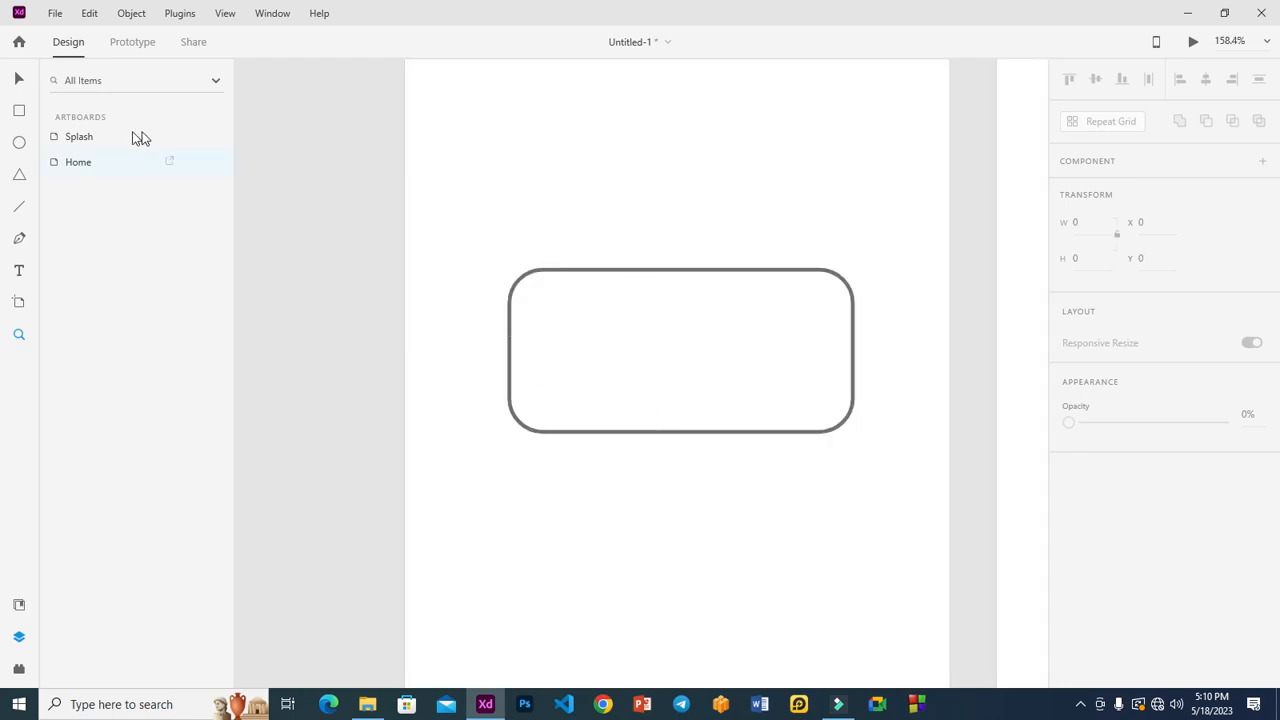
pyautogui.click(20, 80)
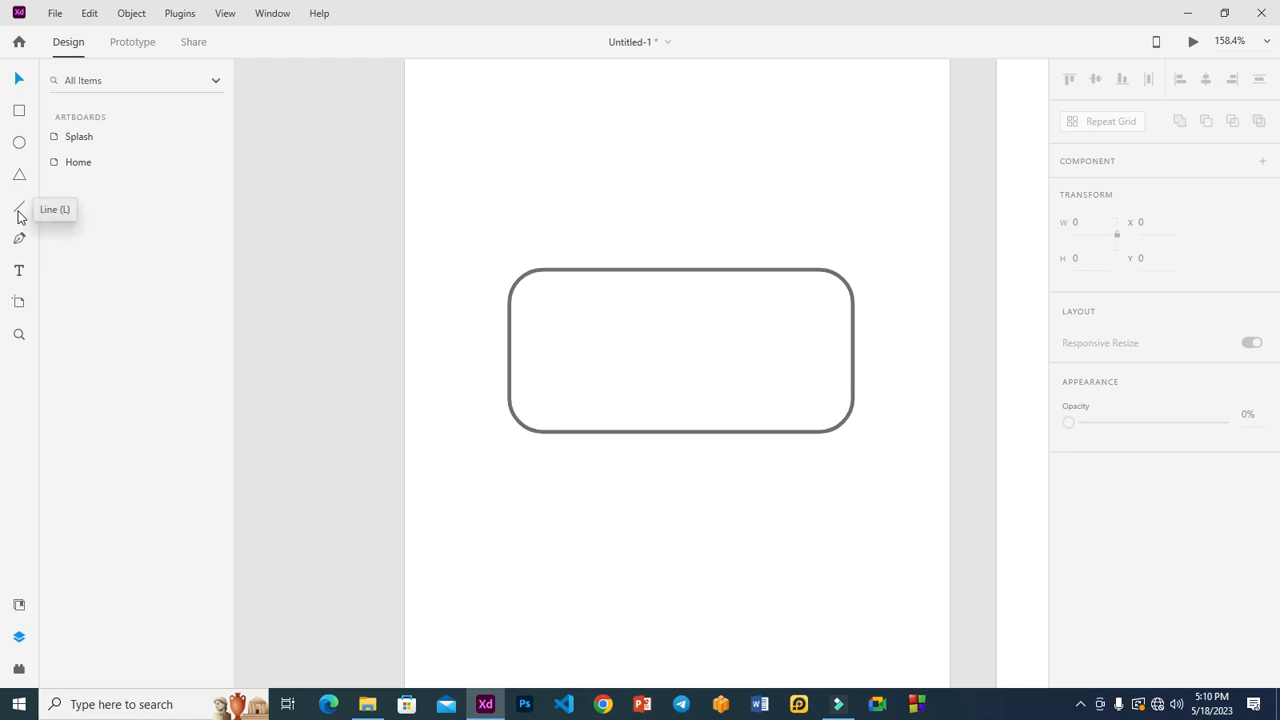
pyautogui.press('z')
pyautogui.moveTo(452, 248); pyautogui.dragTo(886, 471)
pyautogui.moveTo(283, 201); pyautogui.dragTo(966, 509)
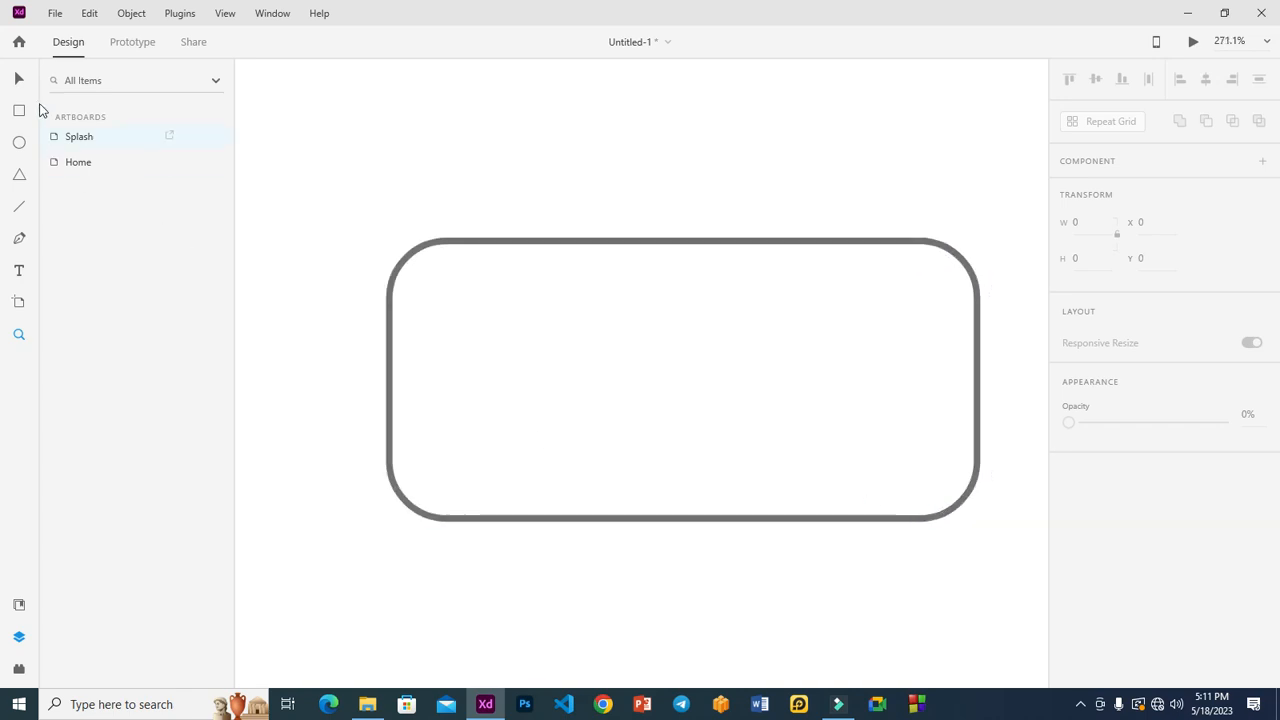
pyautogui.click(19, 78)
pyautogui.click(458, 302)
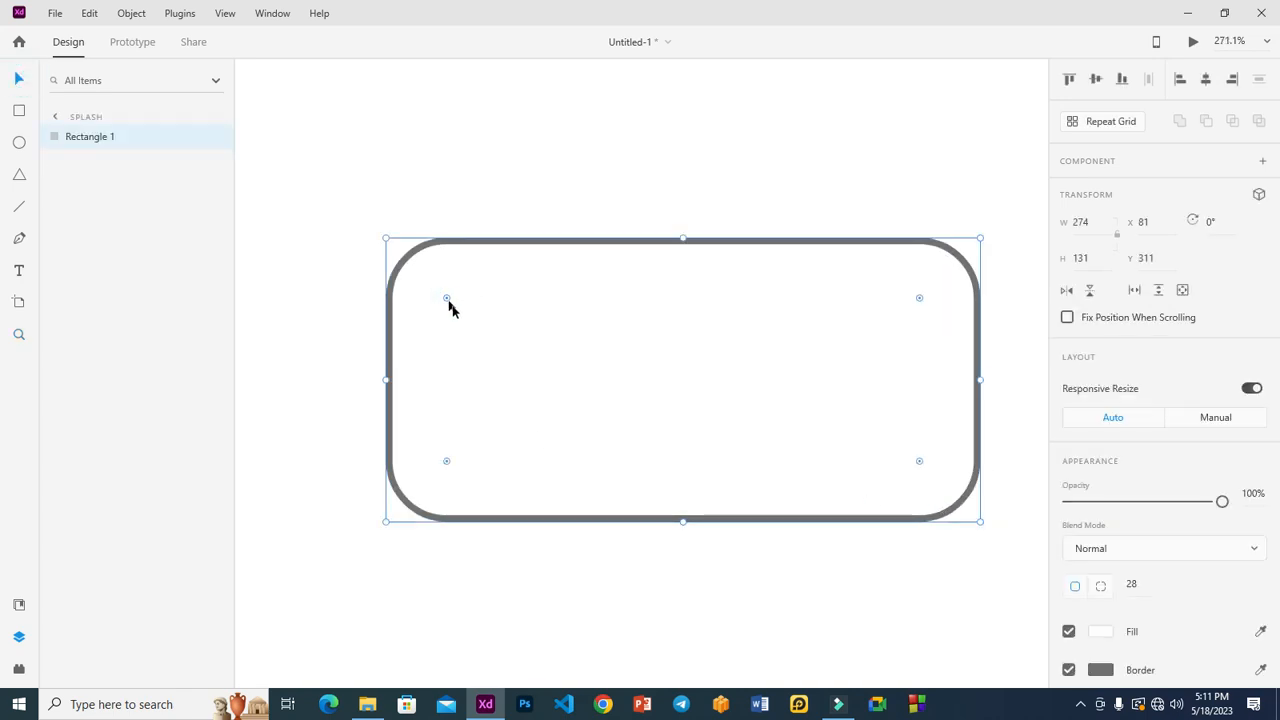
pyautogui.click(19, 207)
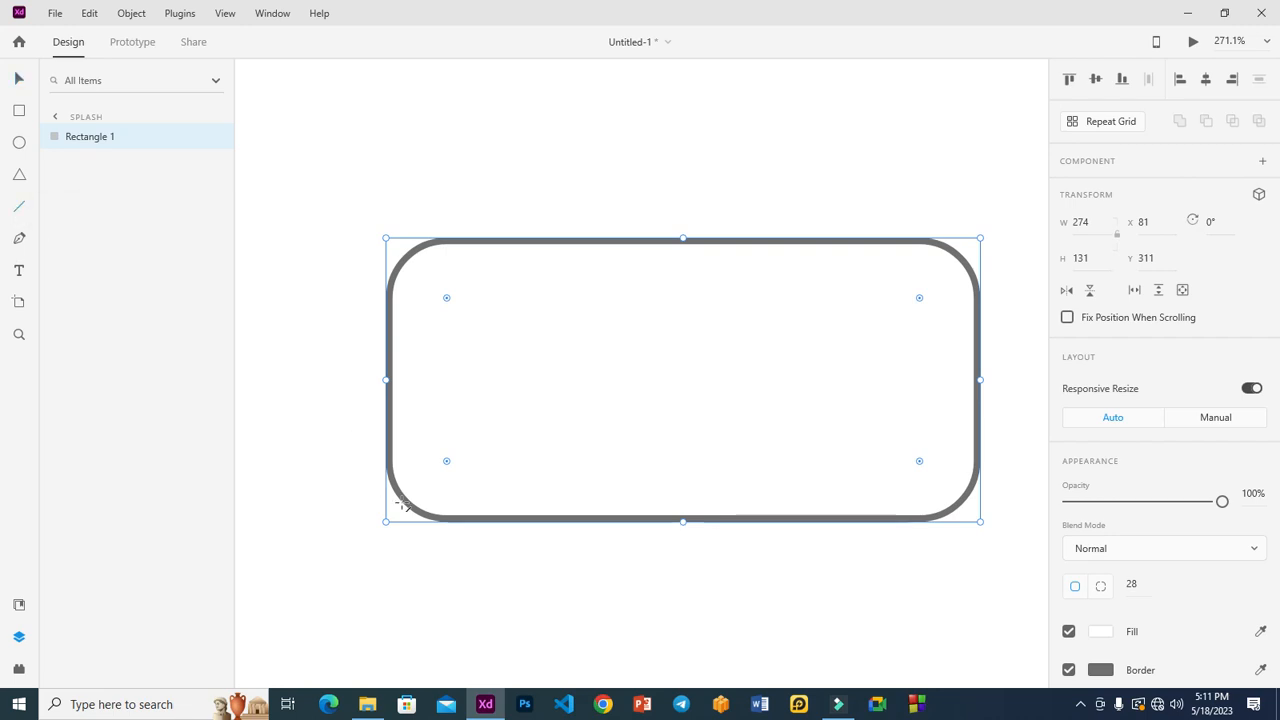
pyautogui.moveTo(410, 504); pyautogui.dragTo(957, 257)
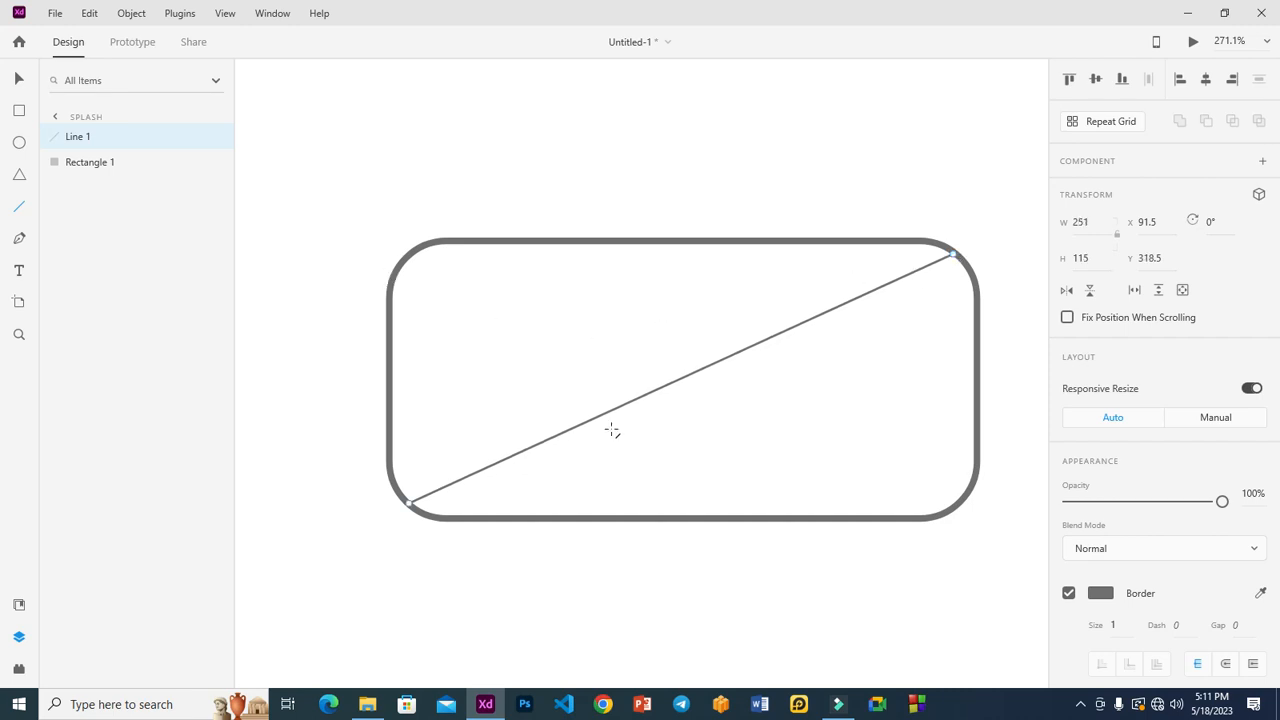
pyautogui.click(1118, 624)
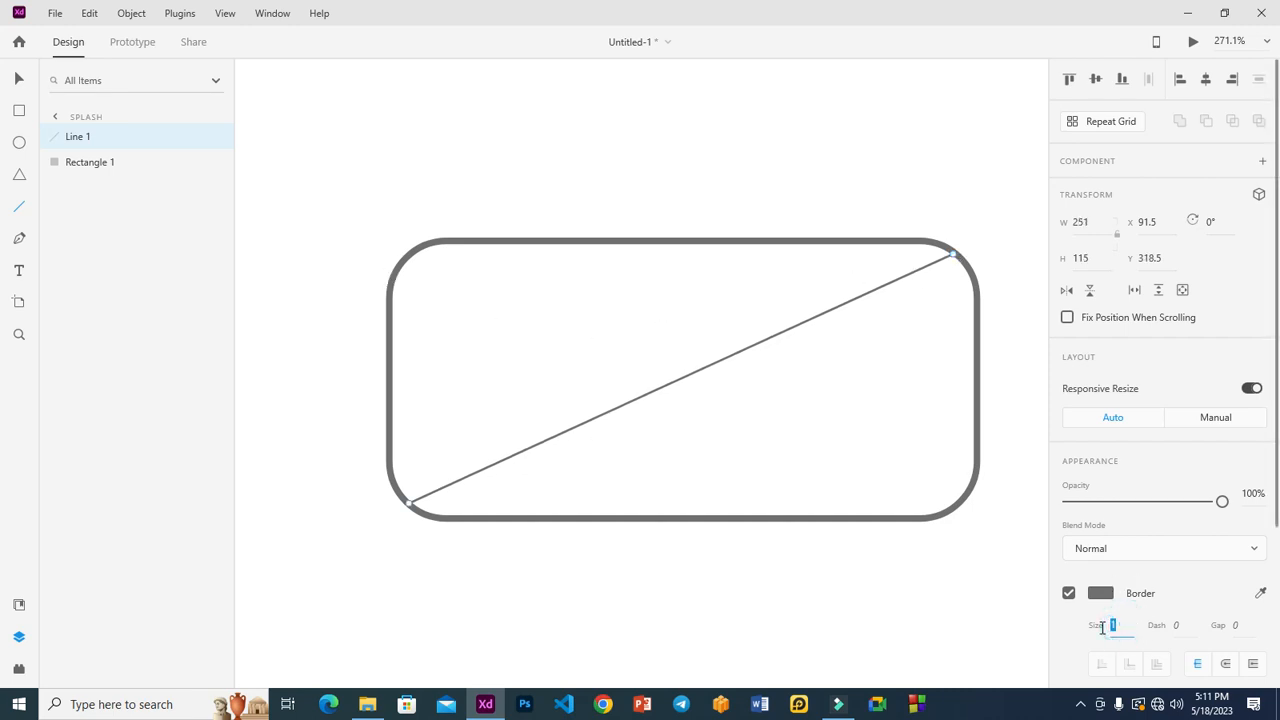
pyautogui.write('3')
pyautogui.press('Return')
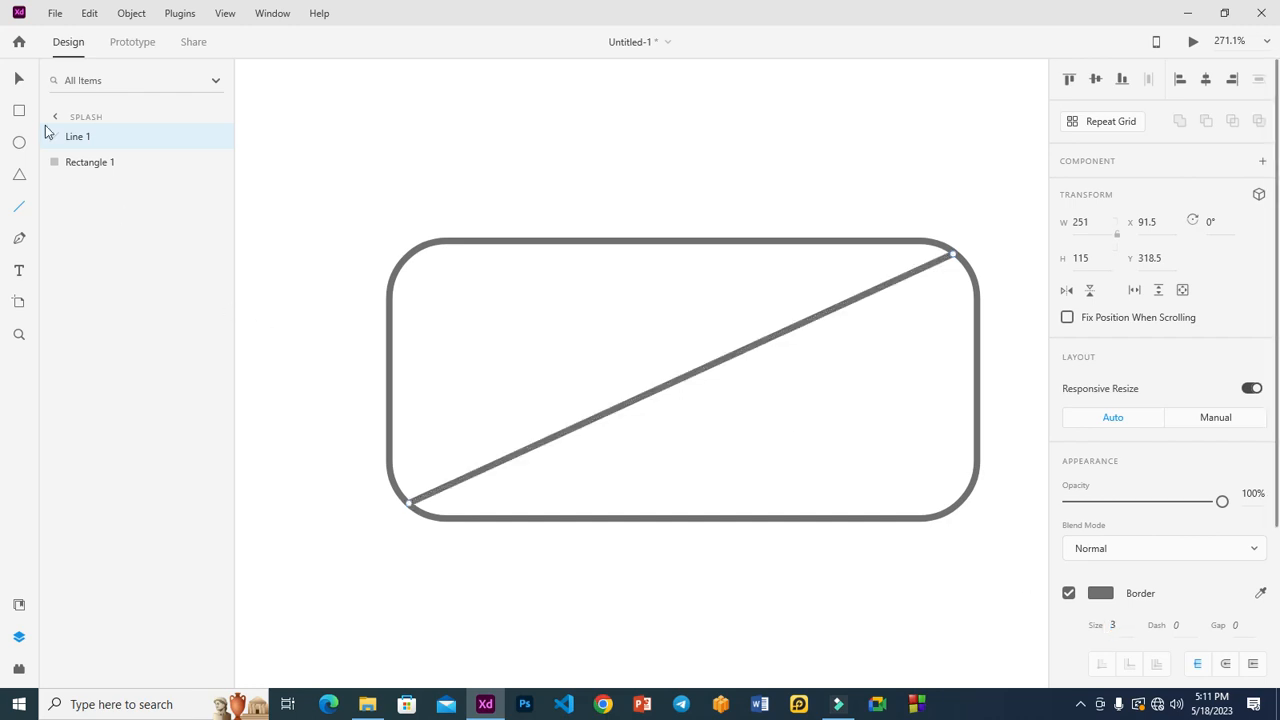
# Step: Duplicate the diagonal and flip the copy horizontally to form an X
pyautogui.click(18, 84)
pyautogui.click(619, 410)
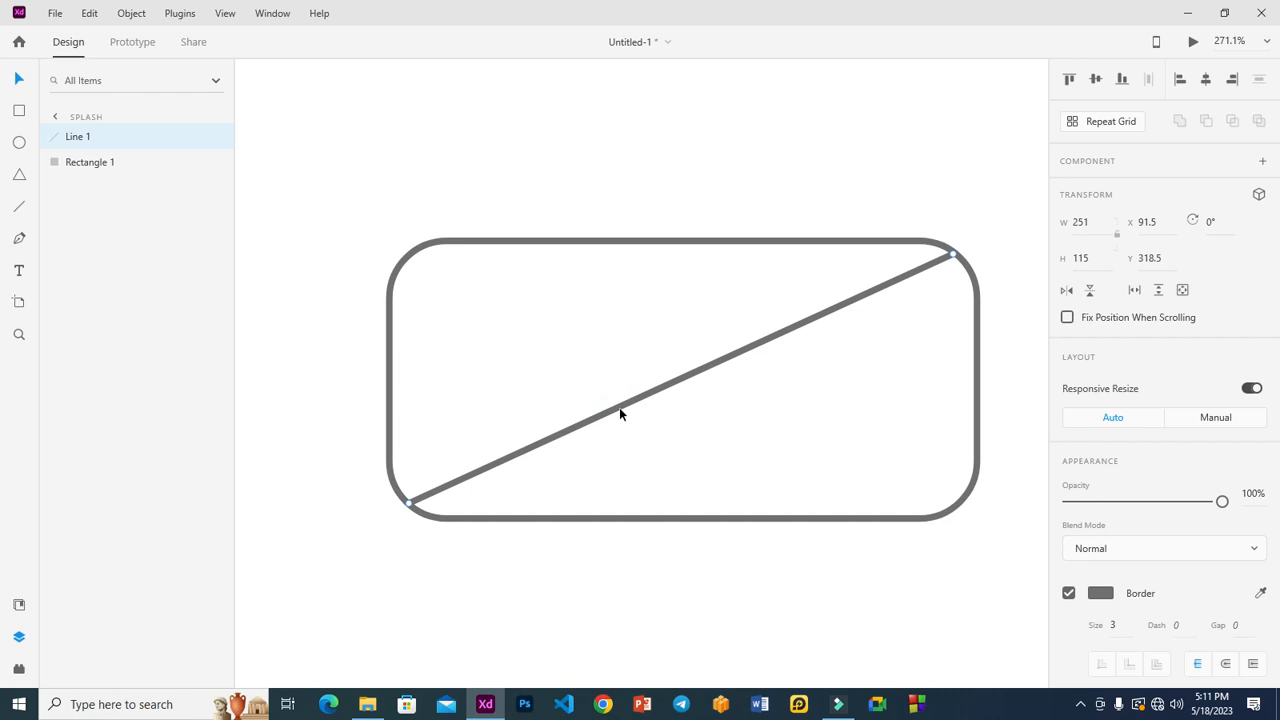
pyautogui.hotkey('ctrl', 'd')
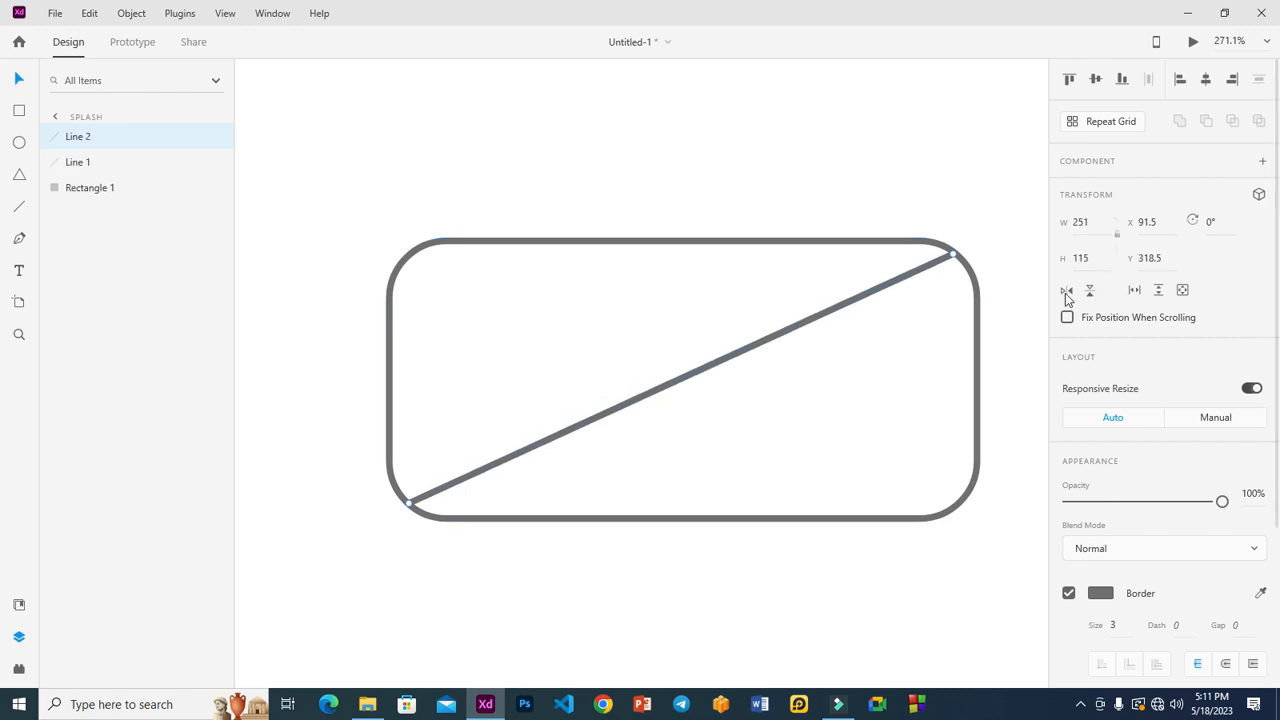
pyautogui.click(1066, 290)
pyautogui.click(489, 137)
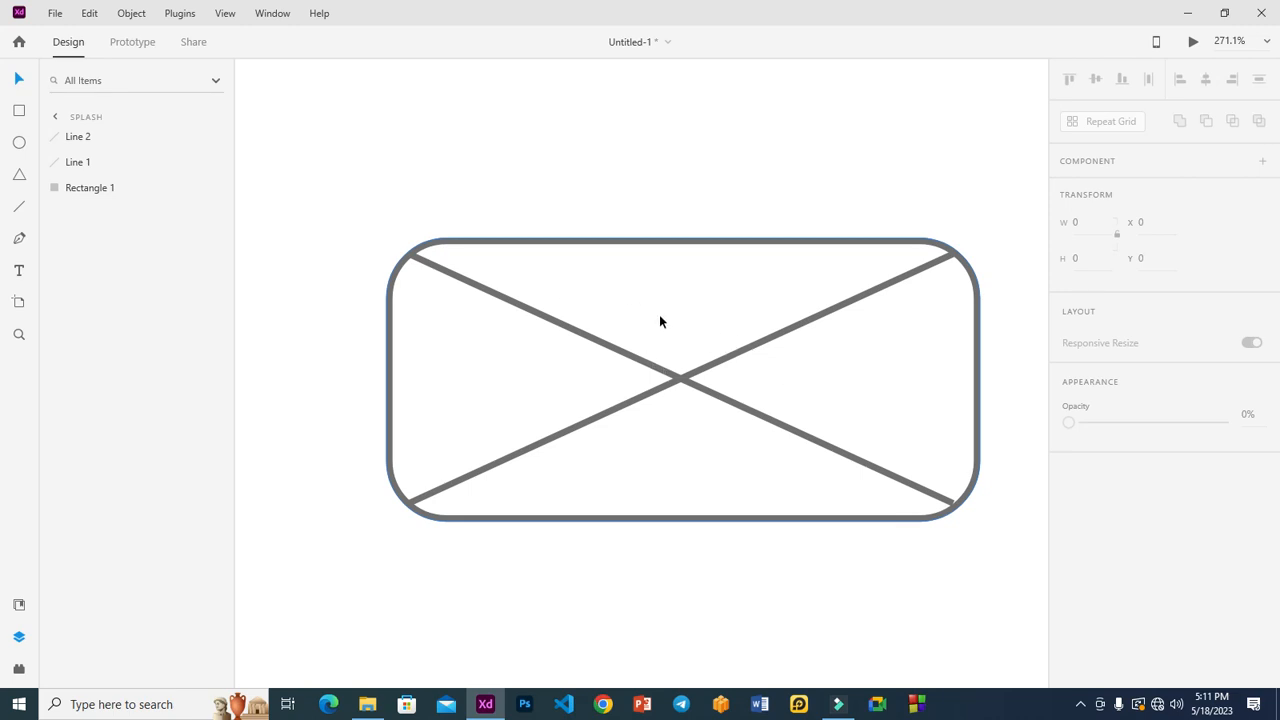
pyautogui.hotkey('ctrl', '0')
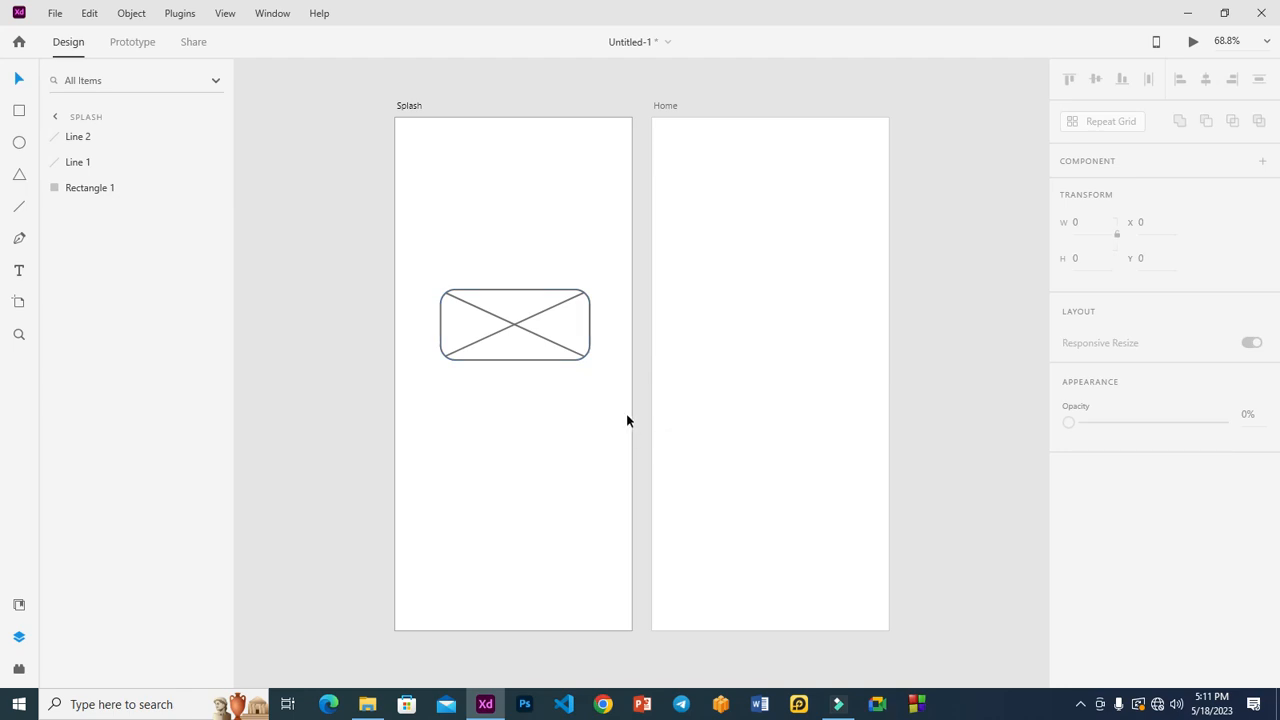
# Step: Add a 'Welcome to' text line below the image placeholder on Splash
pyautogui.press('z')
pyautogui.moveTo(351, 257); pyautogui.dragTo(654, 477)
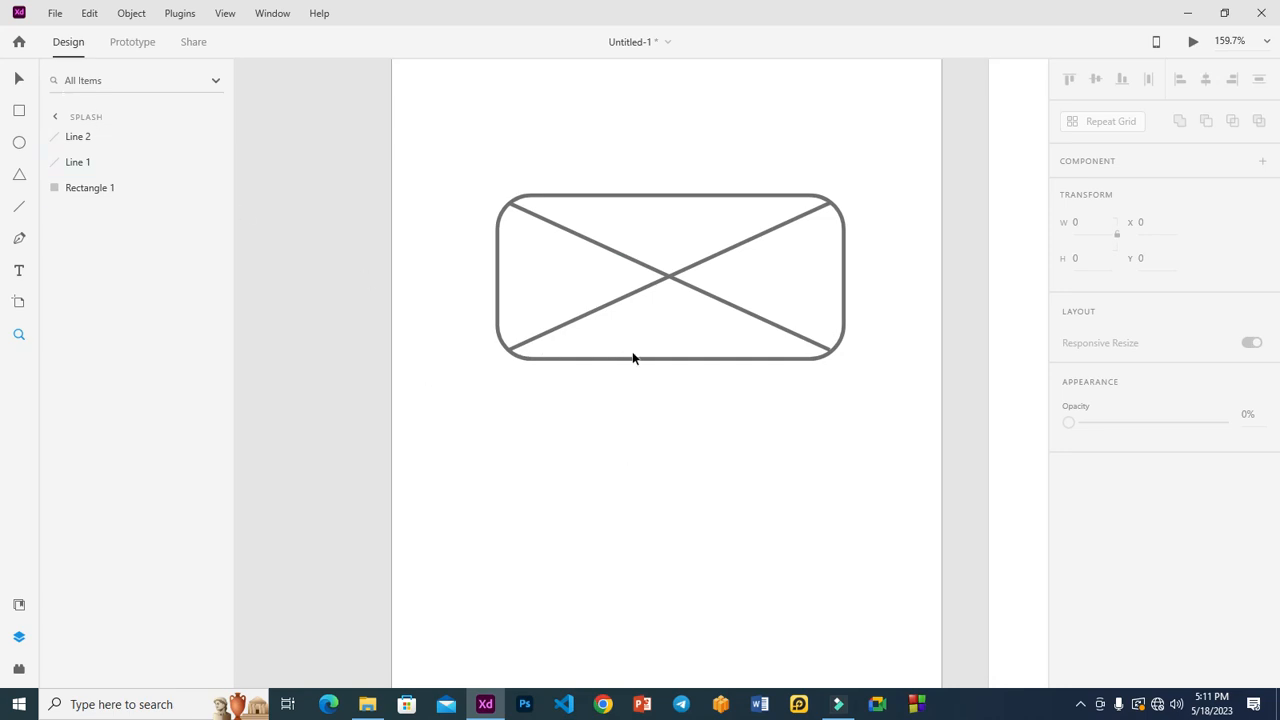
pyautogui.press('t')
pyautogui.click(566, 470)
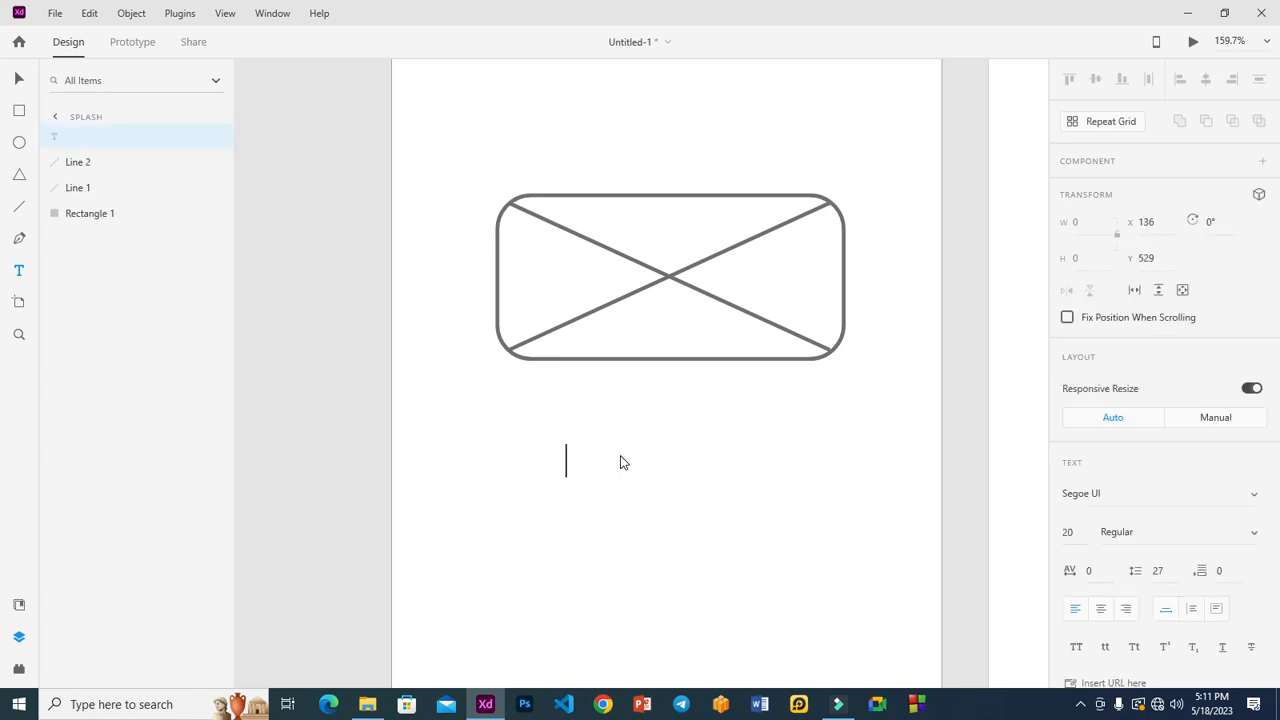
pyautogui.write('Welcome to')
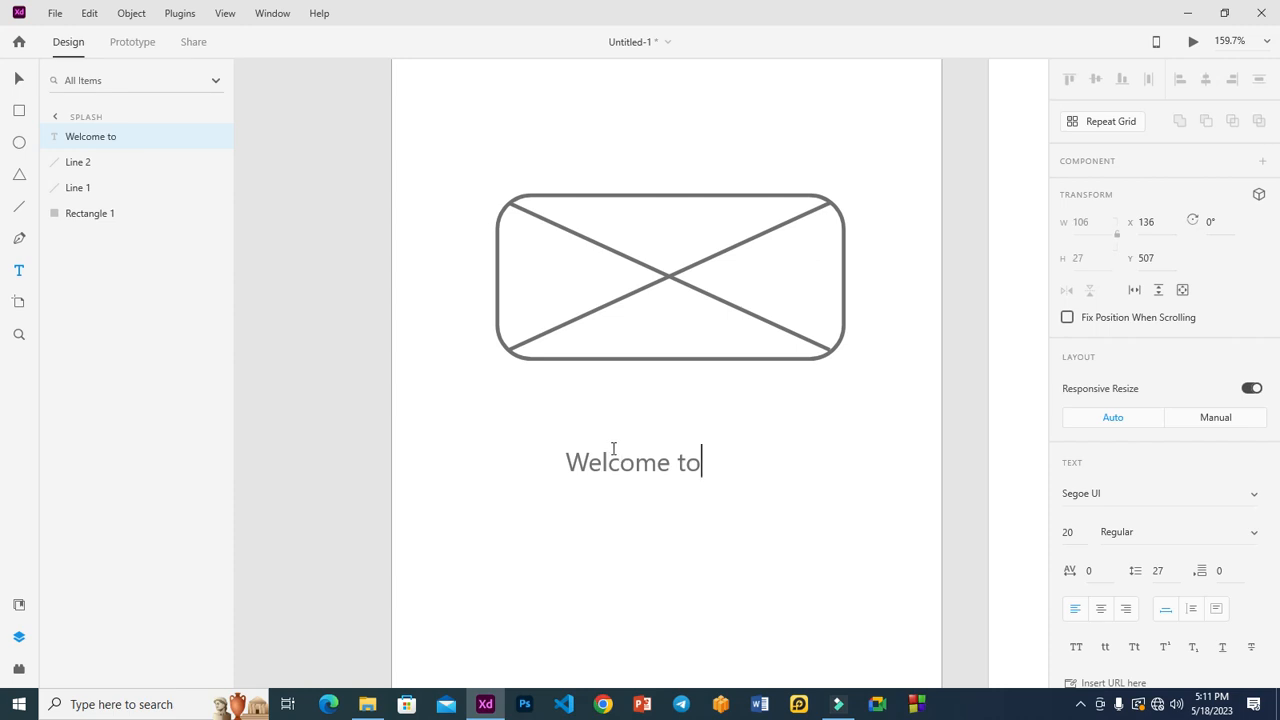
pyautogui.click(19, 78)
# Step: Copy the text to a second line and change it to 'App Name'
pyautogui.moveTo(646, 450); pyautogui.dragTo(671, 456)
pyautogui.doubleClick(671, 456)
pyautogui.write('App Name')
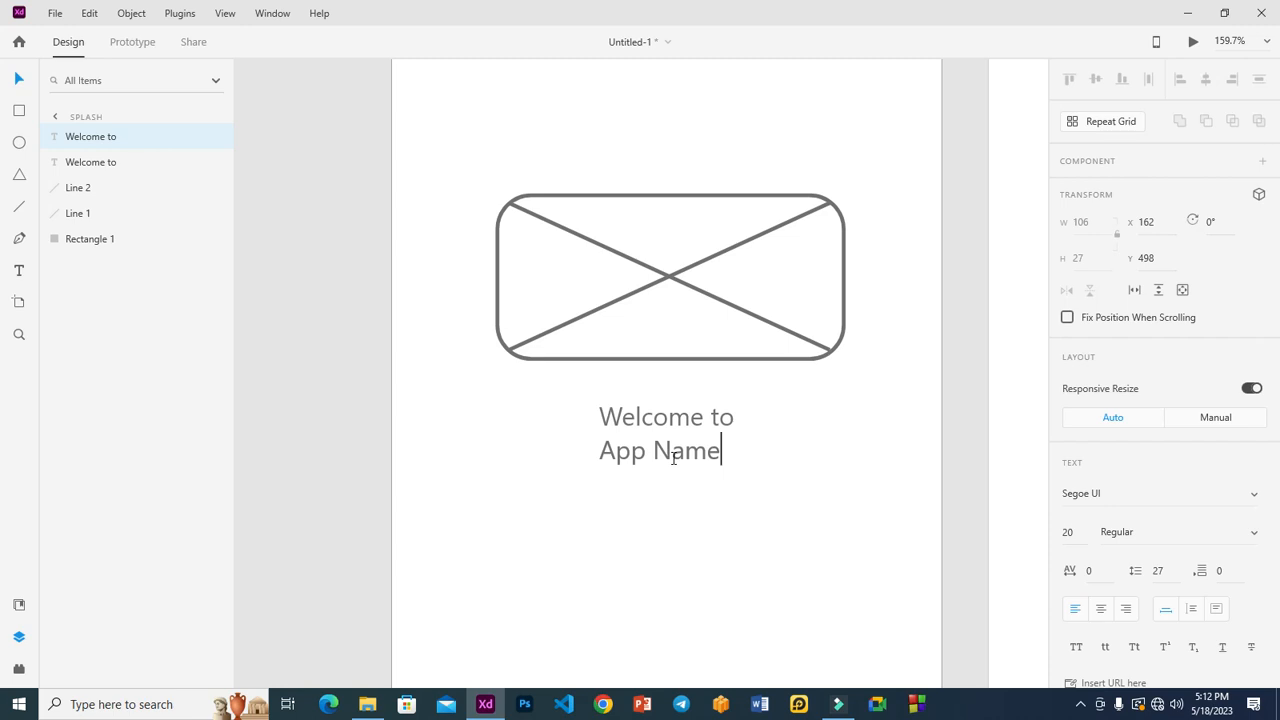
pyautogui.press('Escape')
# Step: Resize 'Welcome to' to size 23 and 'App Name' to size 43
pyautogui.click(685, 418)
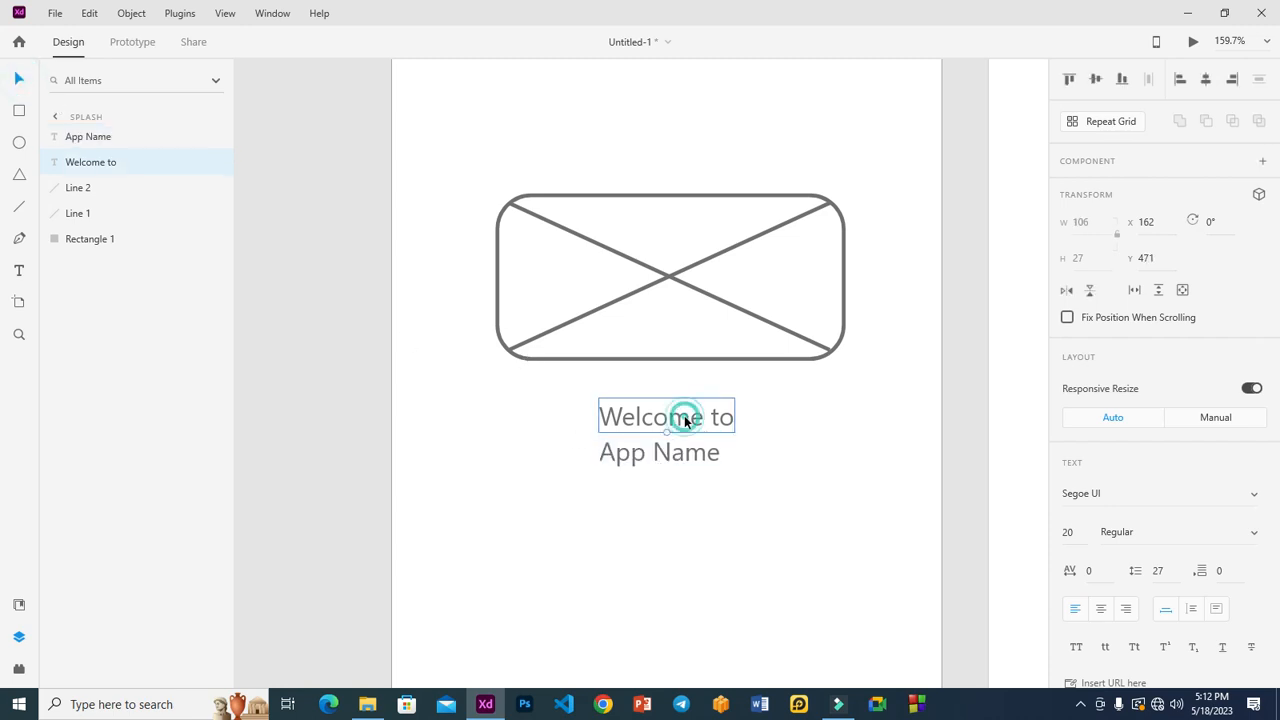
pyautogui.hotkey('ctrl', 'shift', '.')
pyautogui.hotkey('ctrl', 'shift', '.')
pyautogui.hotkey('ctrl', 'shift', '.')
pyautogui.hotkey('ctrl', 'shift', '.')
pyautogui.hotkey('ctrl', 'shift', '.')
pyautogui.hotkey('ctrl', 'shift', '.')
pyautogui.hotkey('ctrl', 'shift', '.')
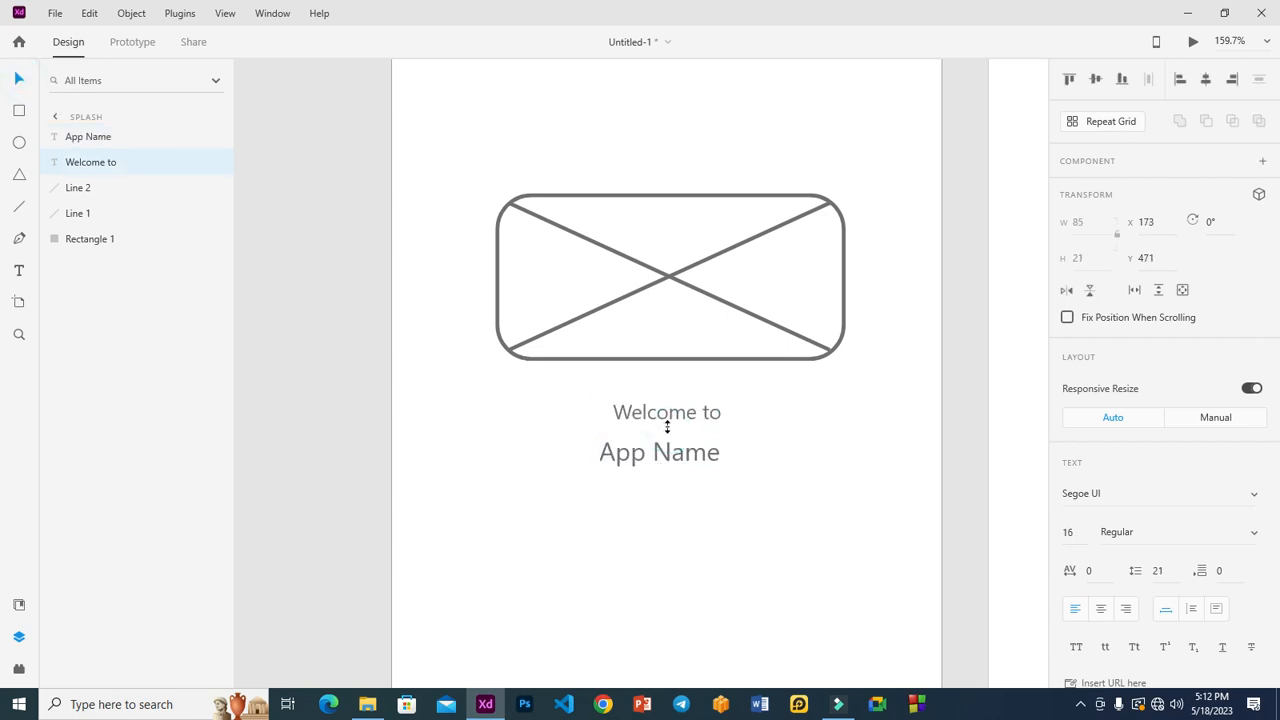
pyautogui.hotkey('ctrl', 'shift', ',')
pyautogui.hotkey('ctrl', 'shift', ',')
pyautogui.hotkey('ctrl', 'shift', ',')
pyautogui.hotkey('ctrl', 'shift', ',')
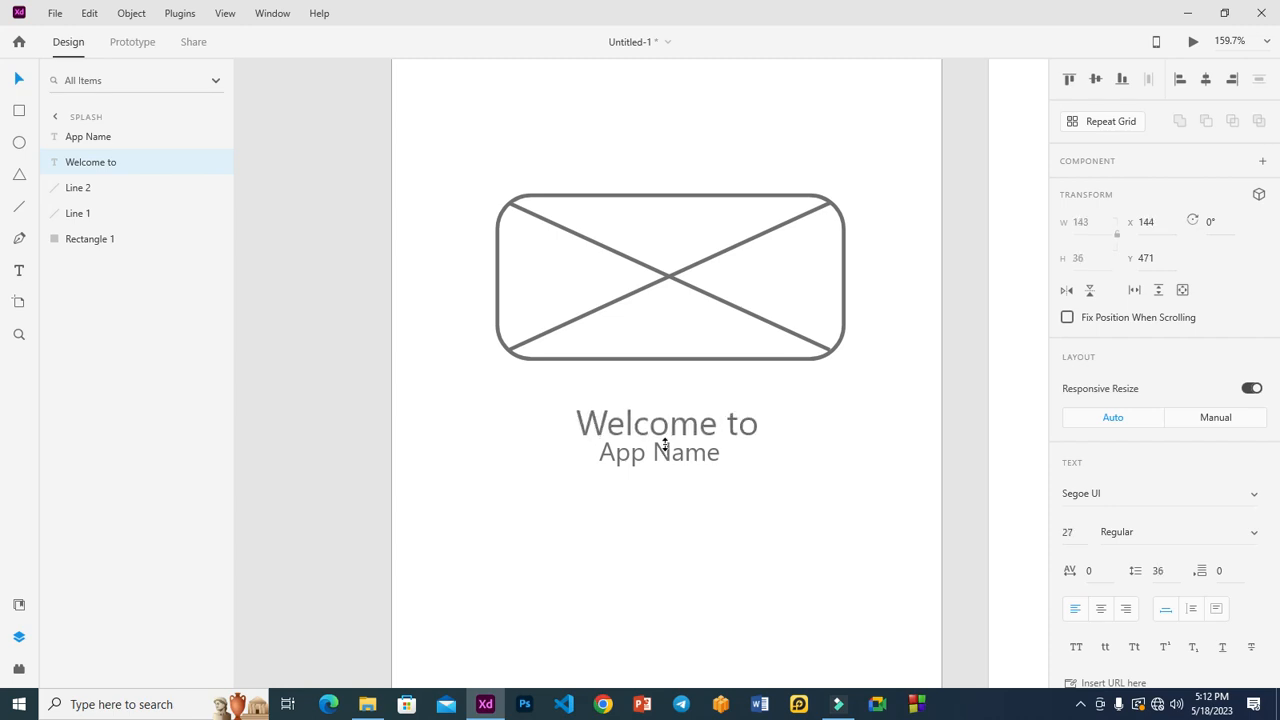
pyautogui.moveTo(674, 420); pyautogui.dragTo(669, 416)
pyautogui.click(670, 453)
pyautogui.click(660, 470)
pyautogui.moveTo(660, 467)
pyautogui.mouseDown()
pyautogui.moveTo(660, 506)
pyautogui.moveTo(675, 460)
pyautogui.mouseUp()
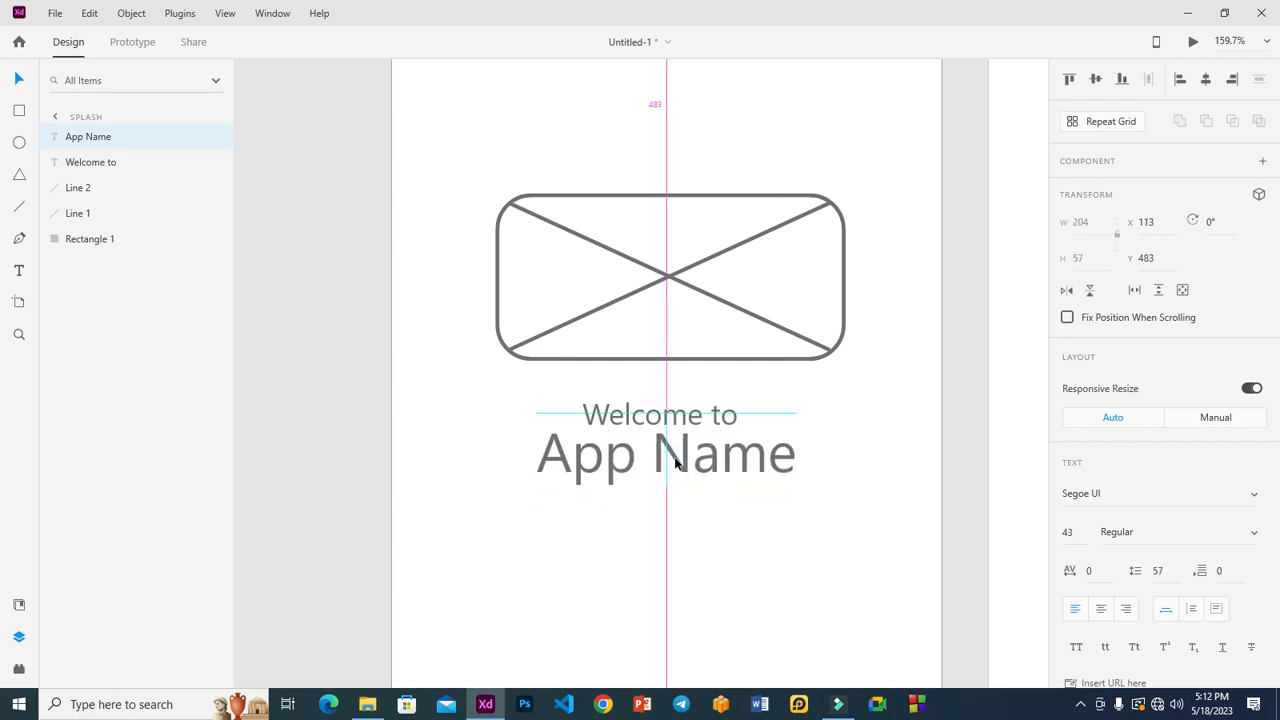
pyautogui.click(734, 528)
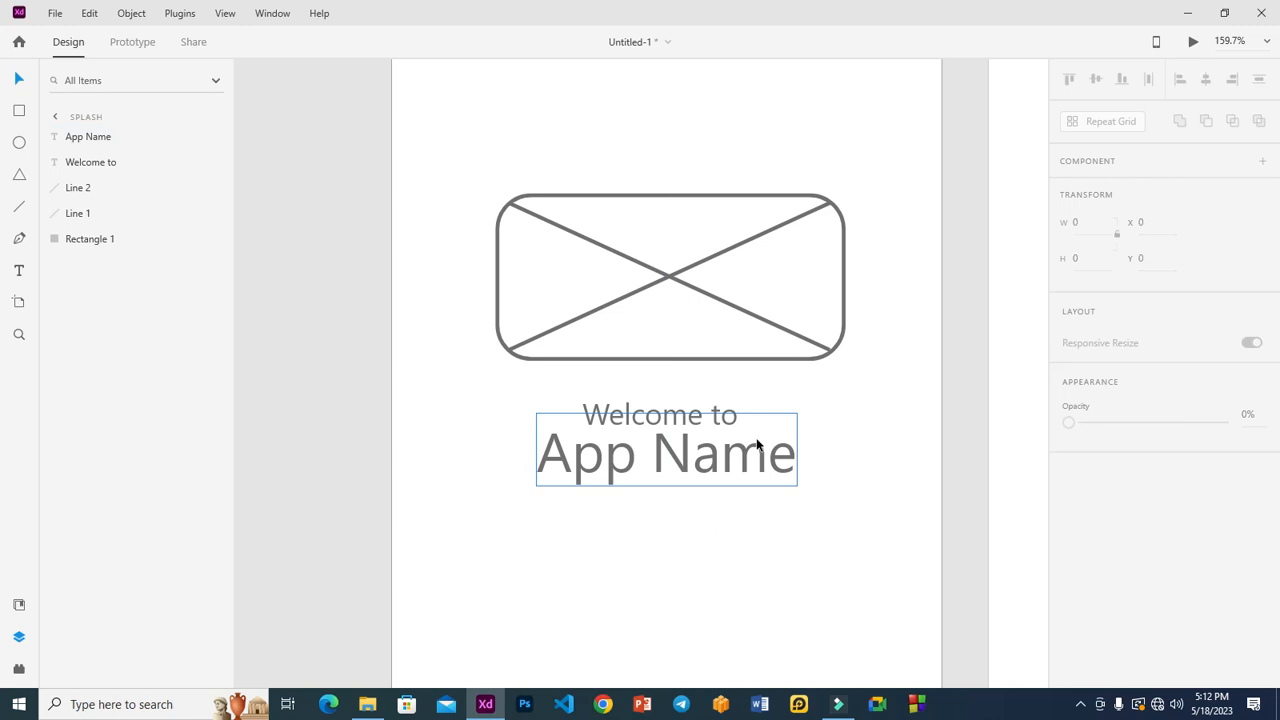
pyautogui.hotkey('ctrl', '0')
# Step: Move both text lines together slightly lower, keeping them centred under the placeholder
pyautogui.click(549, 464)
pyautogui.click(531, 399)
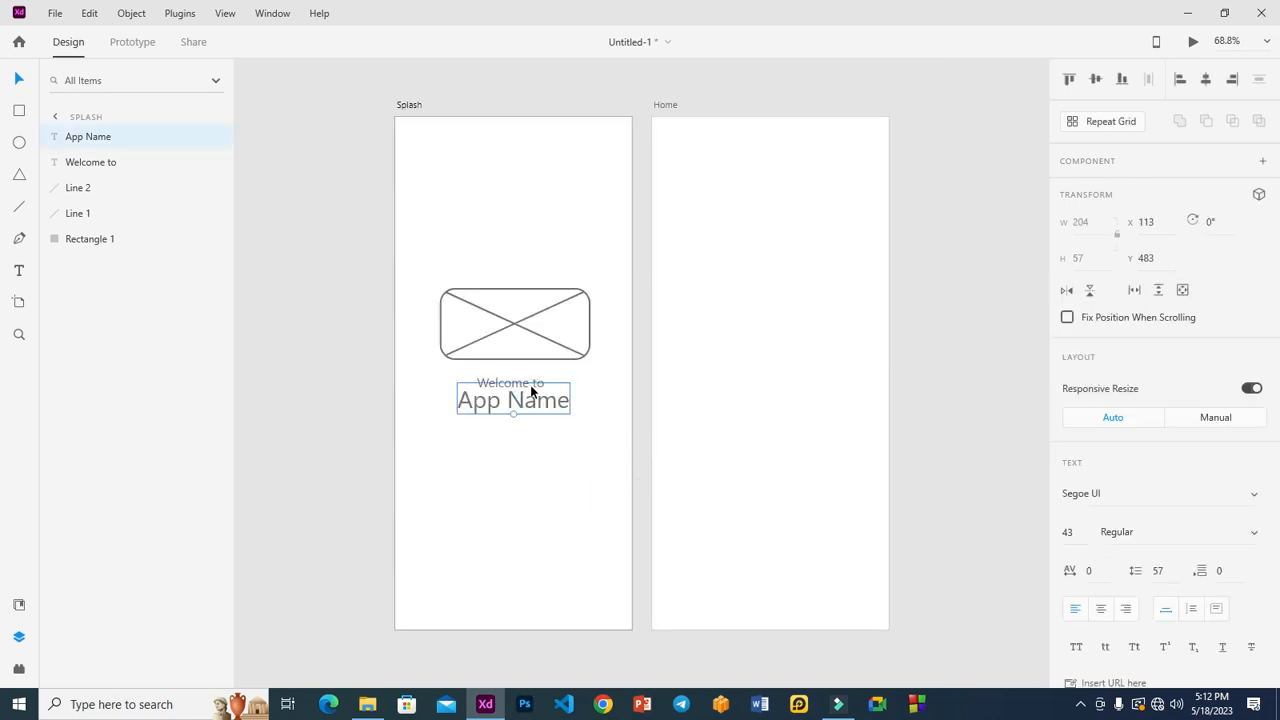
pyautogui.click(508, 381)
pyautogui.keyDown('shift'); pyautogui.click(533, 402); pyautogui.keyUp('shift')
pyautogui.moveTo(532, 403); pyautogui.dragTo(528, 414)
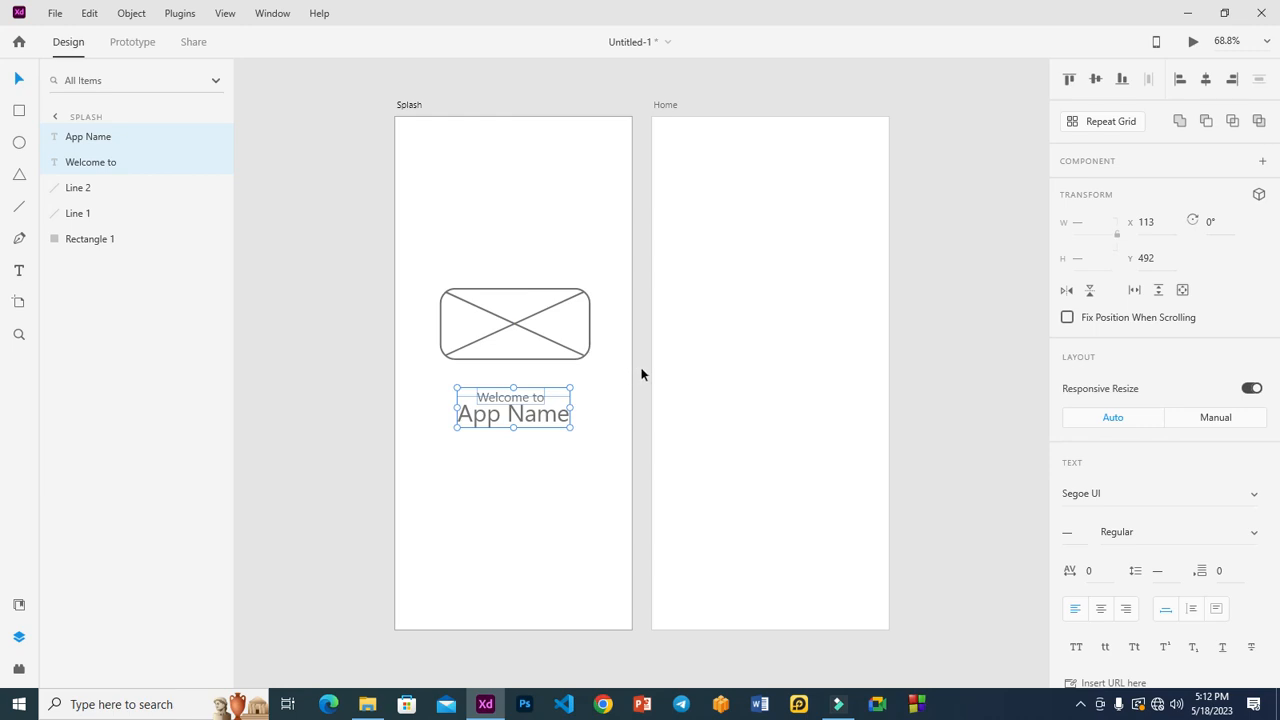
pyautogui.click(642, 373)
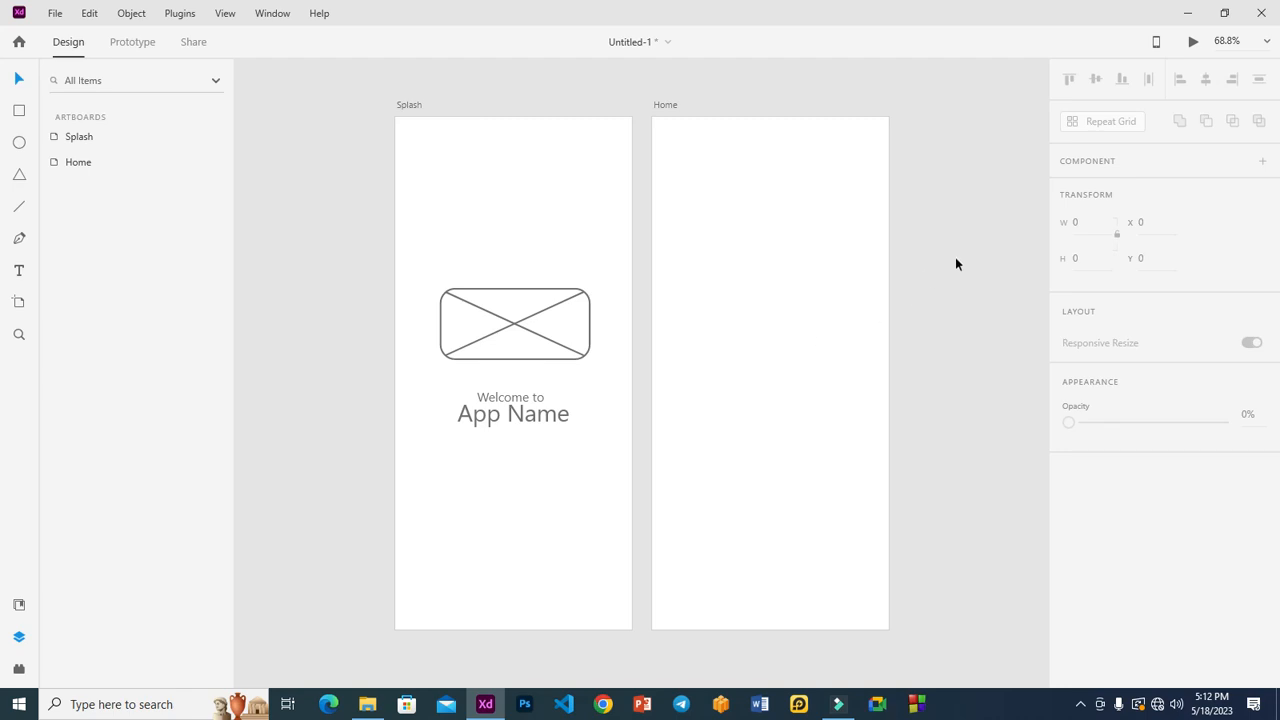
pyautogui.click(797, 271)
pyautogui.press('z')
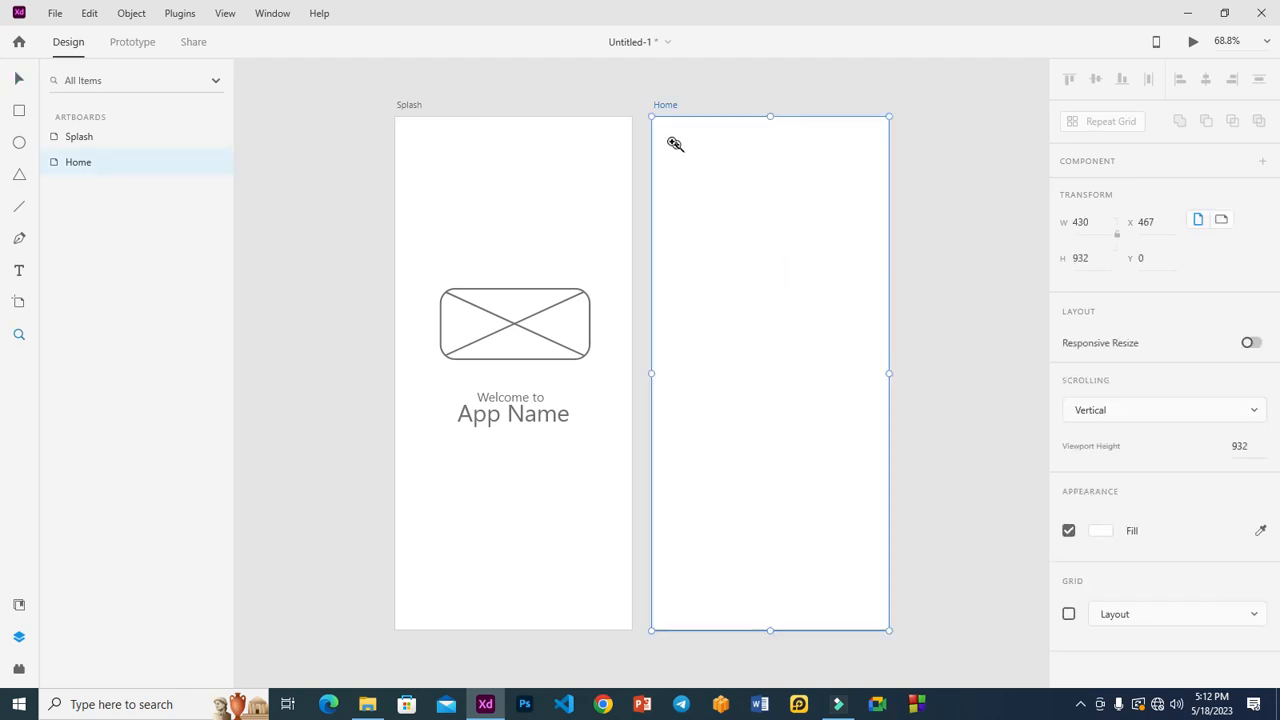
pyautogui.hscroll(3, 781, 255)
pyautogui.click(781, 255)
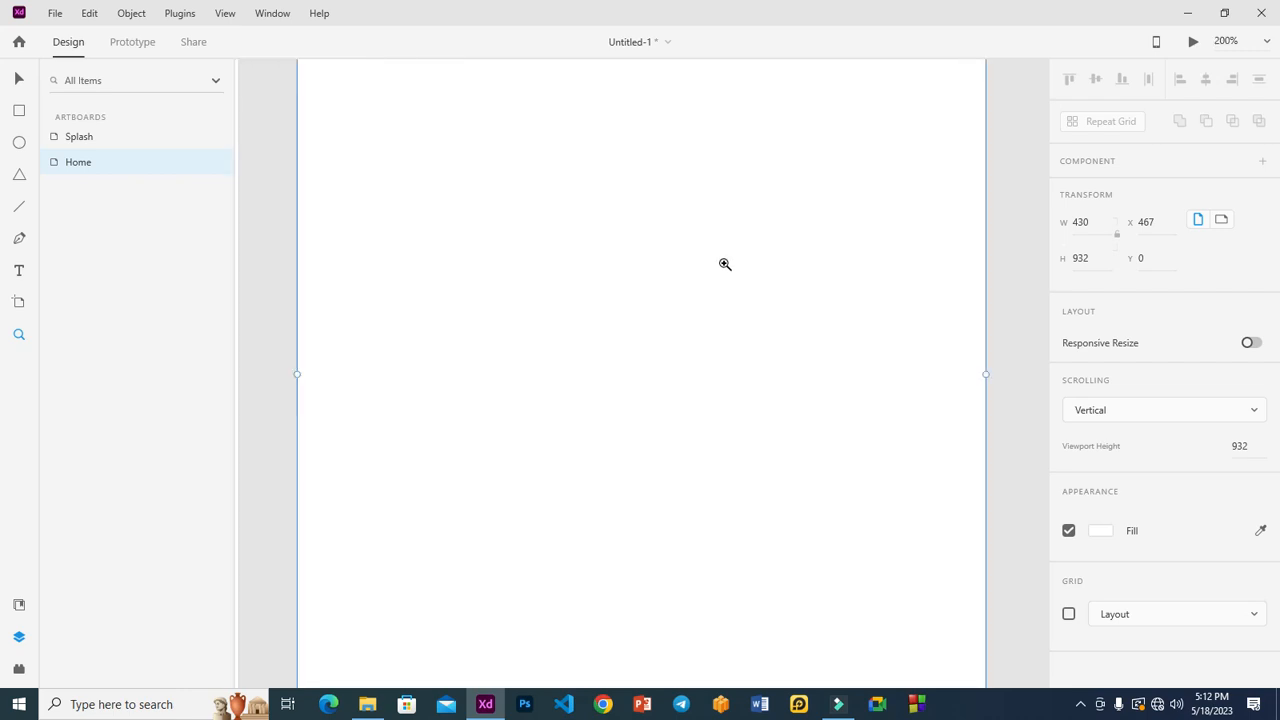
pyautogui.hotkey('ctrl', '-')
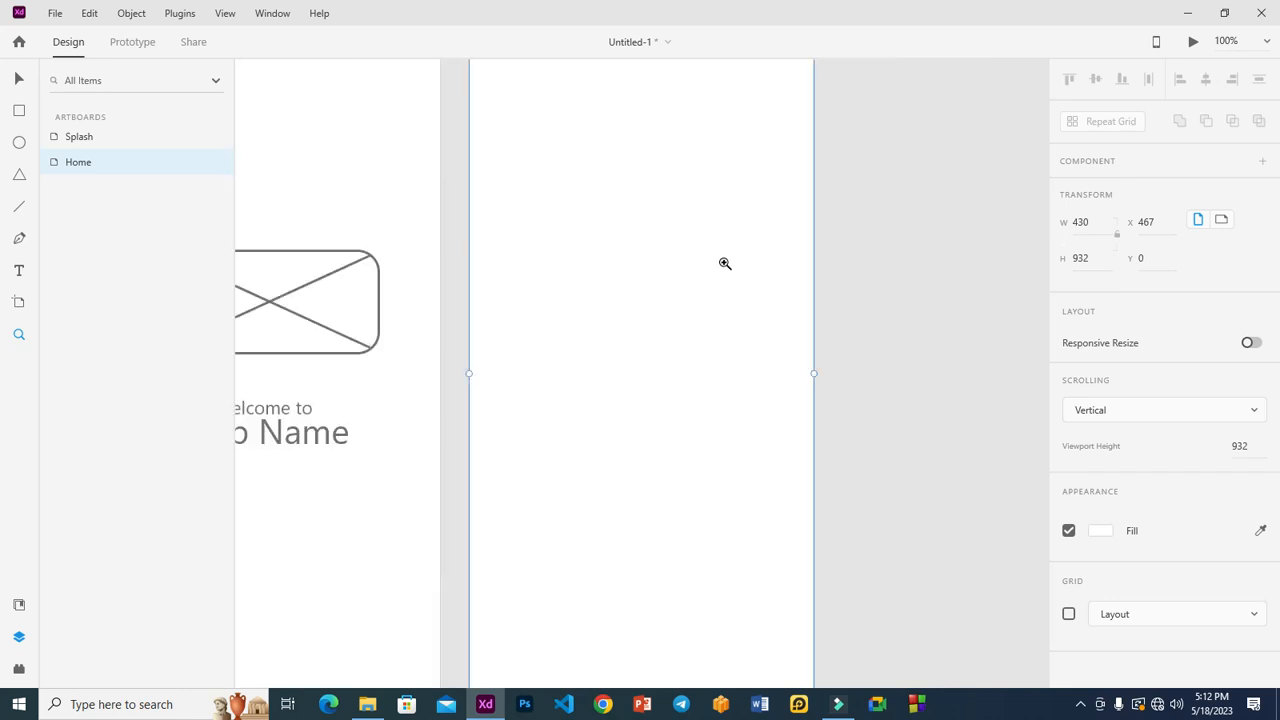
pyautogui.scroll(-1, 725, 263)
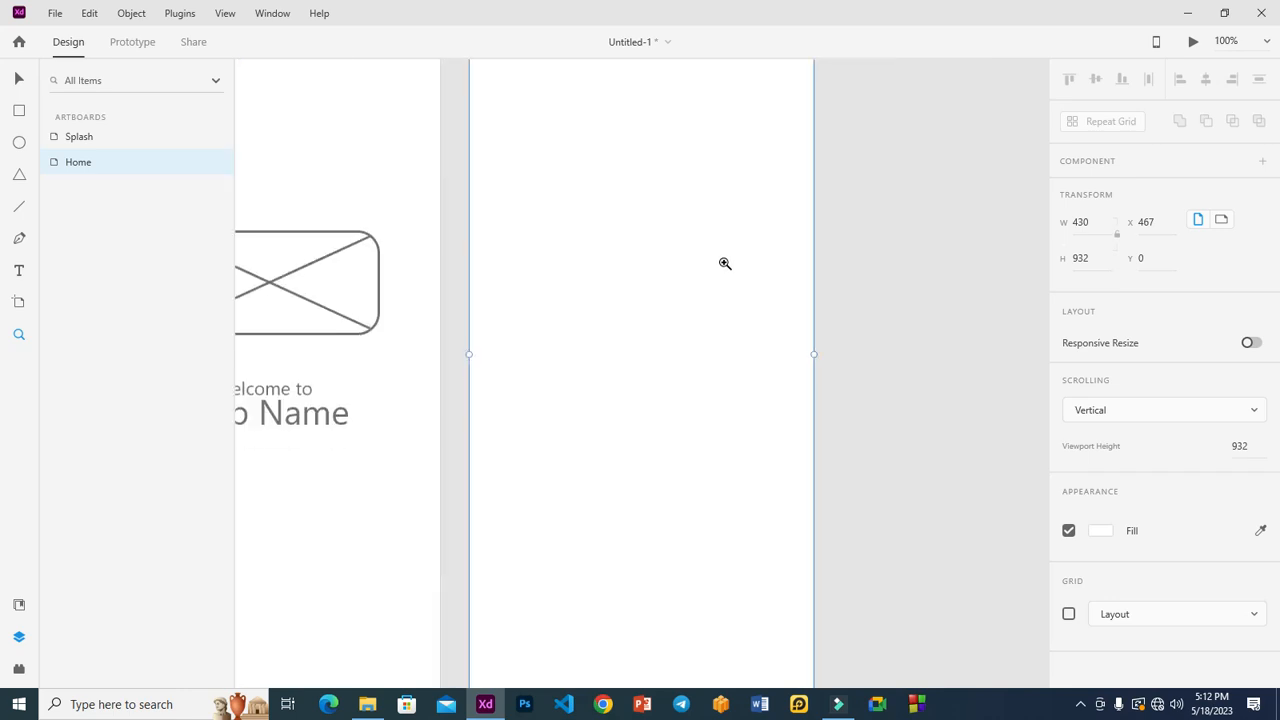
pyautogui.scroll(1, 725, 263)
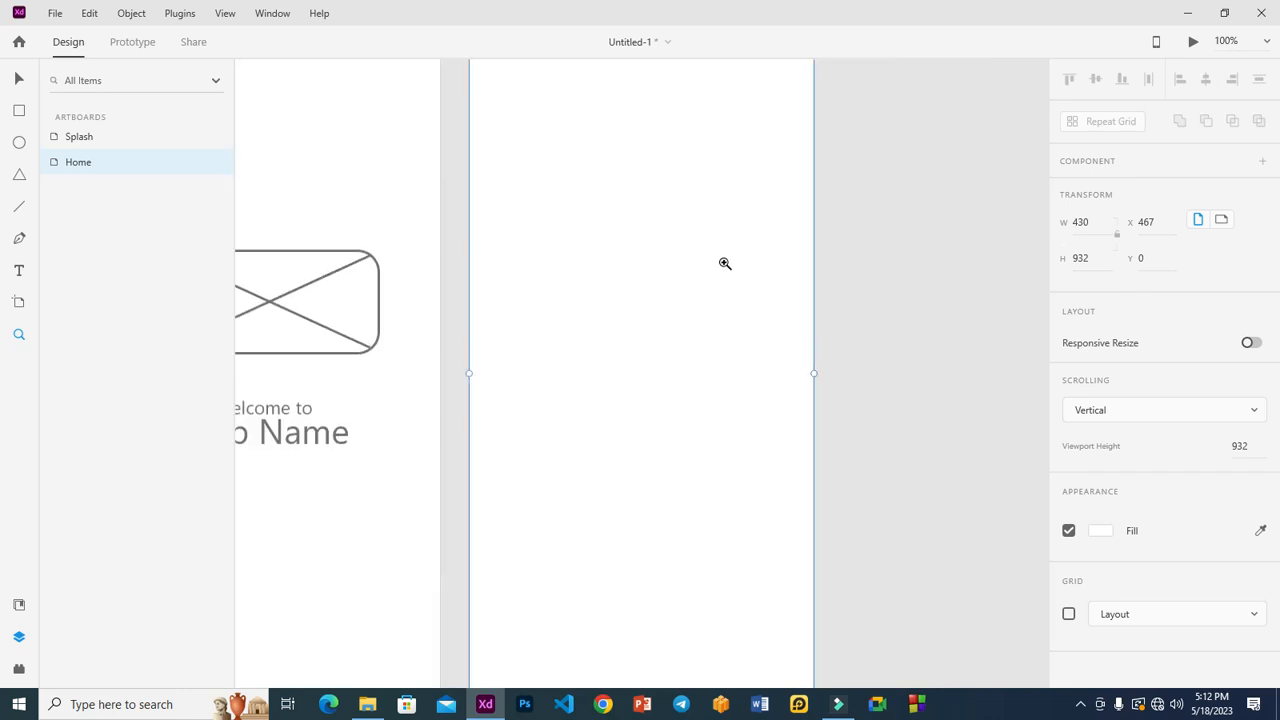
pyautogui.keyDown('alt'); pyautogui.click(725, 263); pyautogui.keyUp('alt')
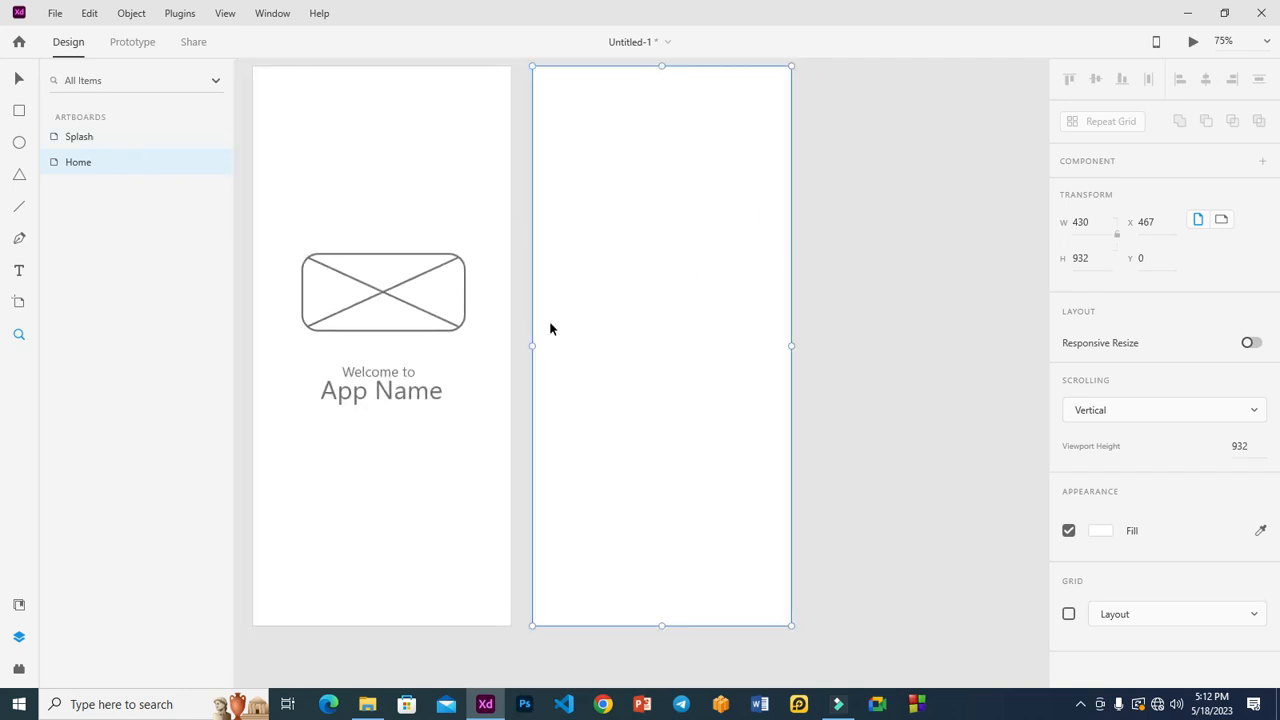
pyautogui.click(19, 110)
pyautogui.moveTo(549, 83)
pyautogui.mouseDown()
pyautogui.moveTo(606, 129)
pyautogui.moveTo(737, 146)
pyautogui.moveTo(771, 208)
pyautogui.mouseUp()
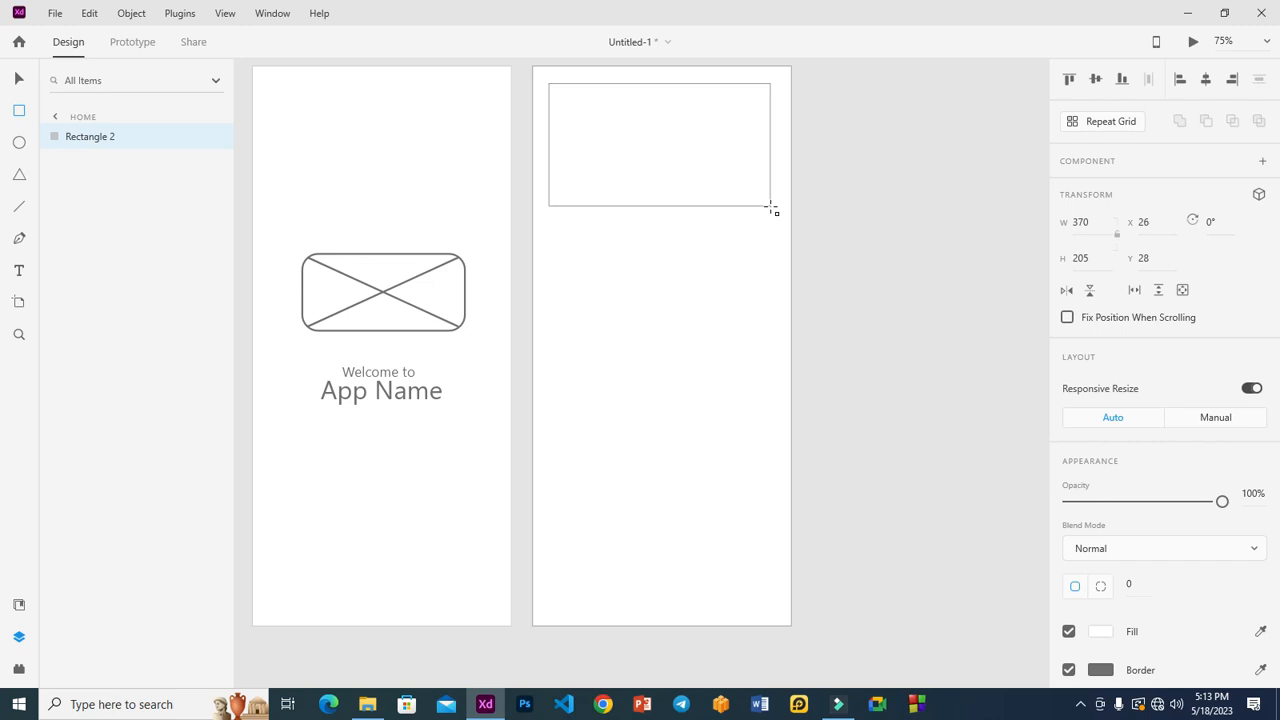
pyautogui.moveTo(771, 208); pyautogui.dragTo(772, 215)
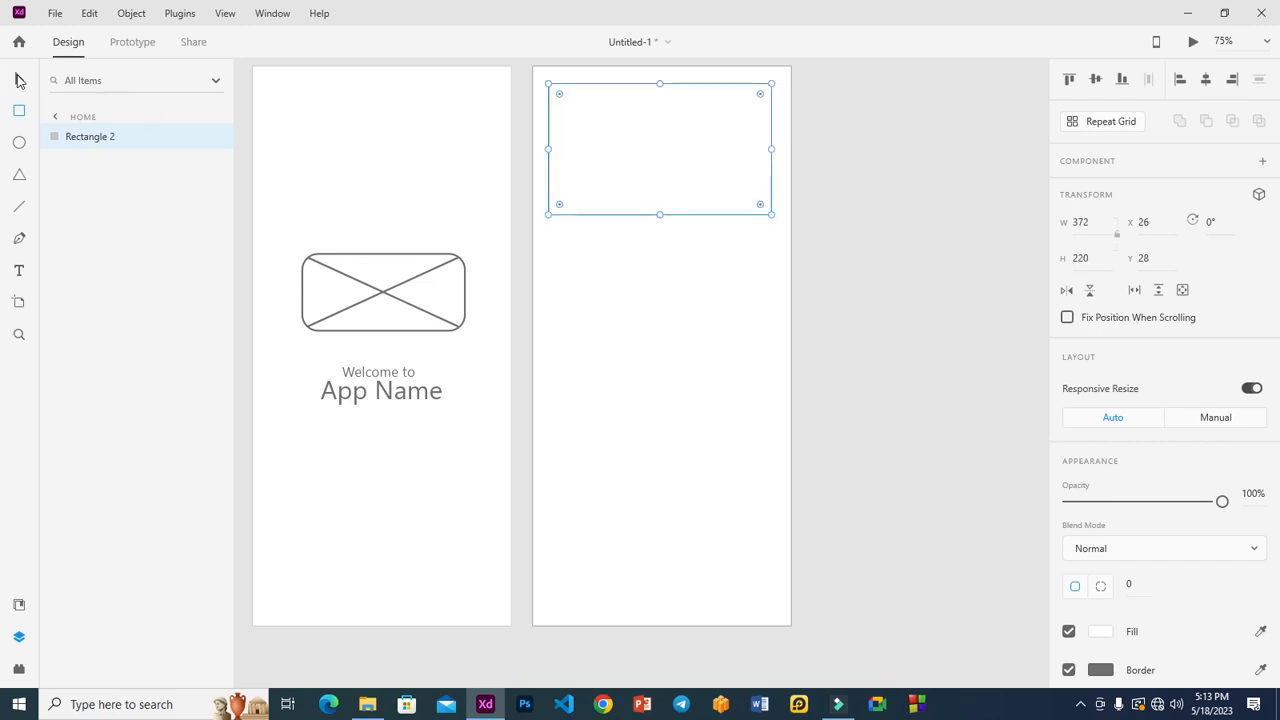
pyautogui.click(17, 80)
pyautogui.click(603, 216)
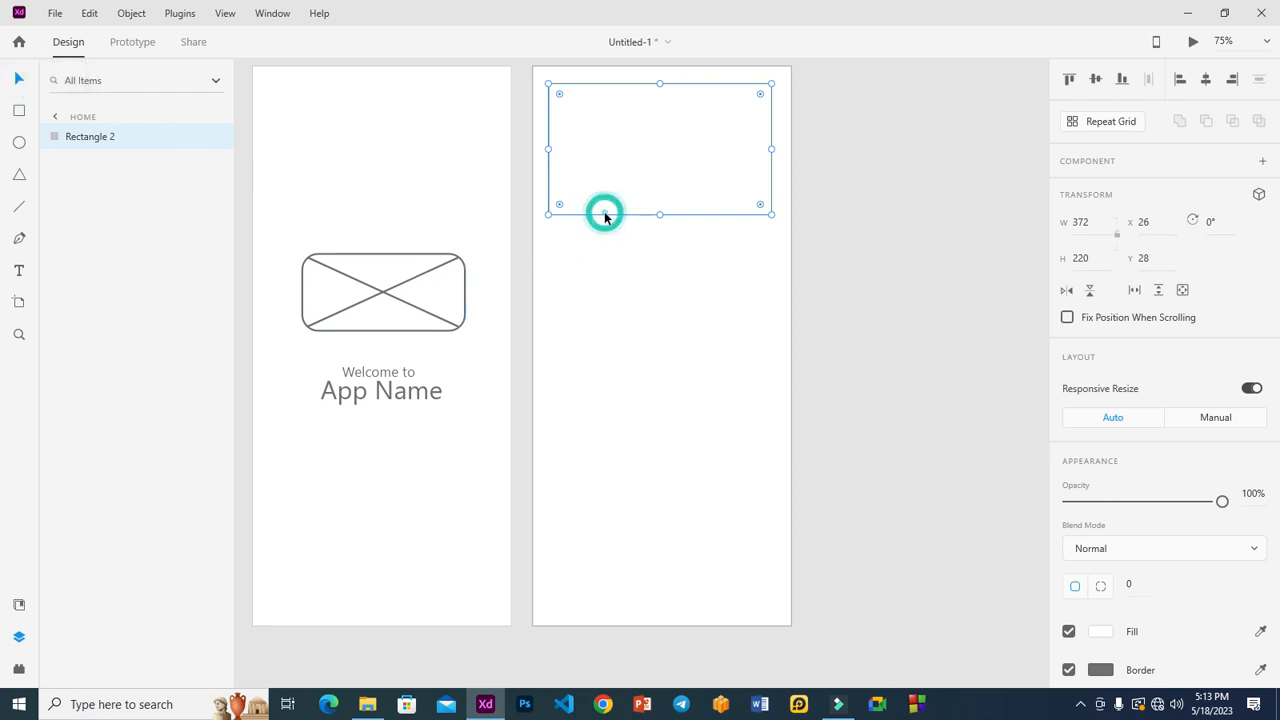
pyautogui.press('Delete')
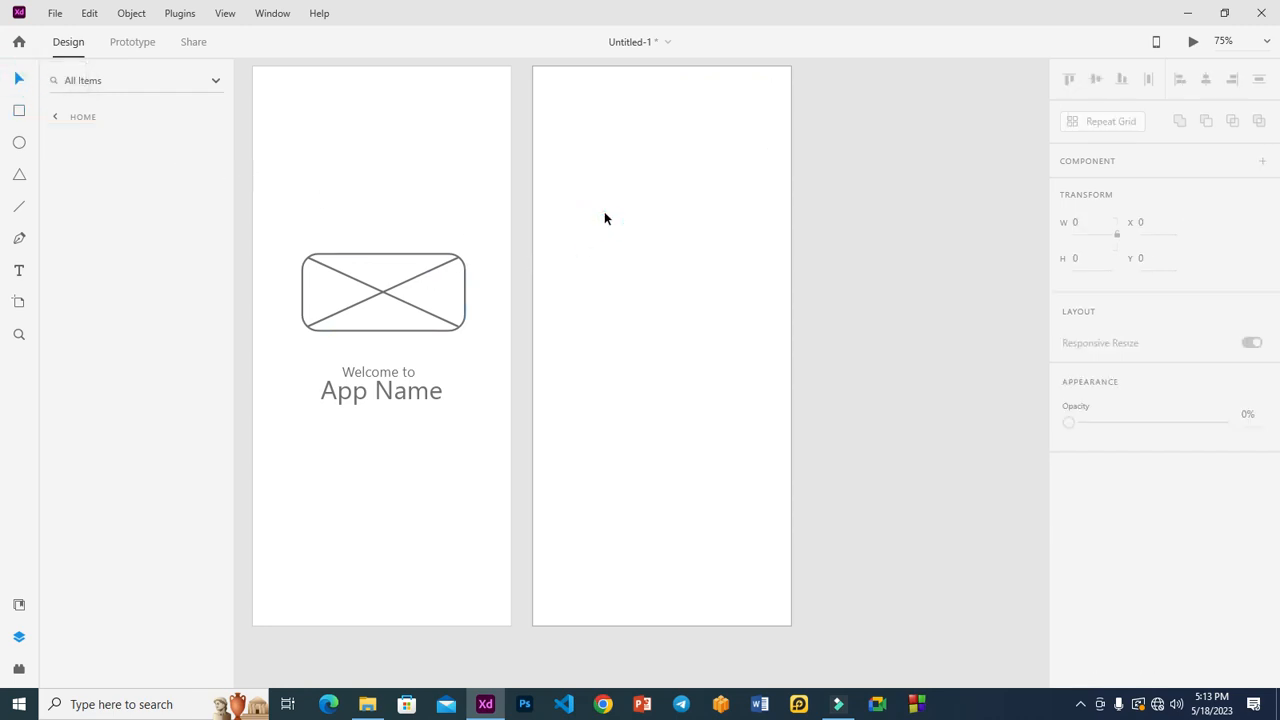
# Step: Group Line 1, Line 2 and Rectangle 1 on Splash and rename the group 'logo'
pyautogui.click(343, 270)
pyautogui.click(346, 278)
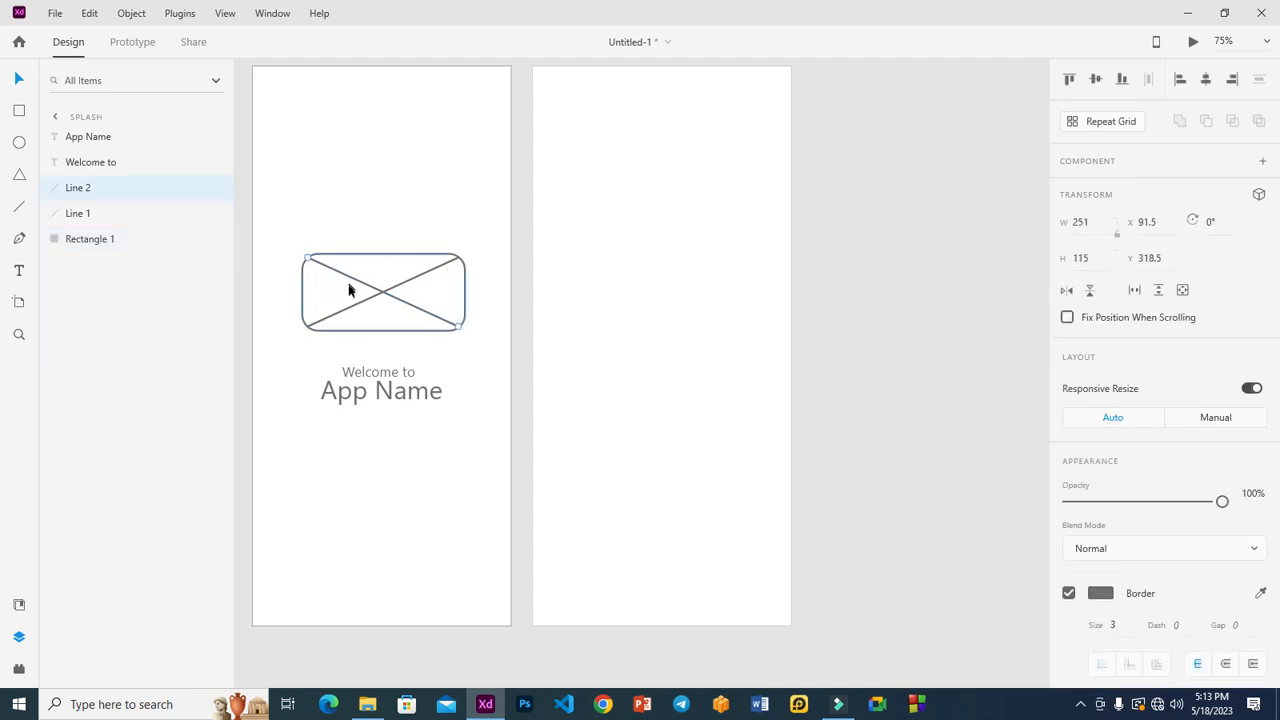
pyautogui.keyDown('shift'); pyautogui.click(356, 303); pyautogui.keyUp('shift')
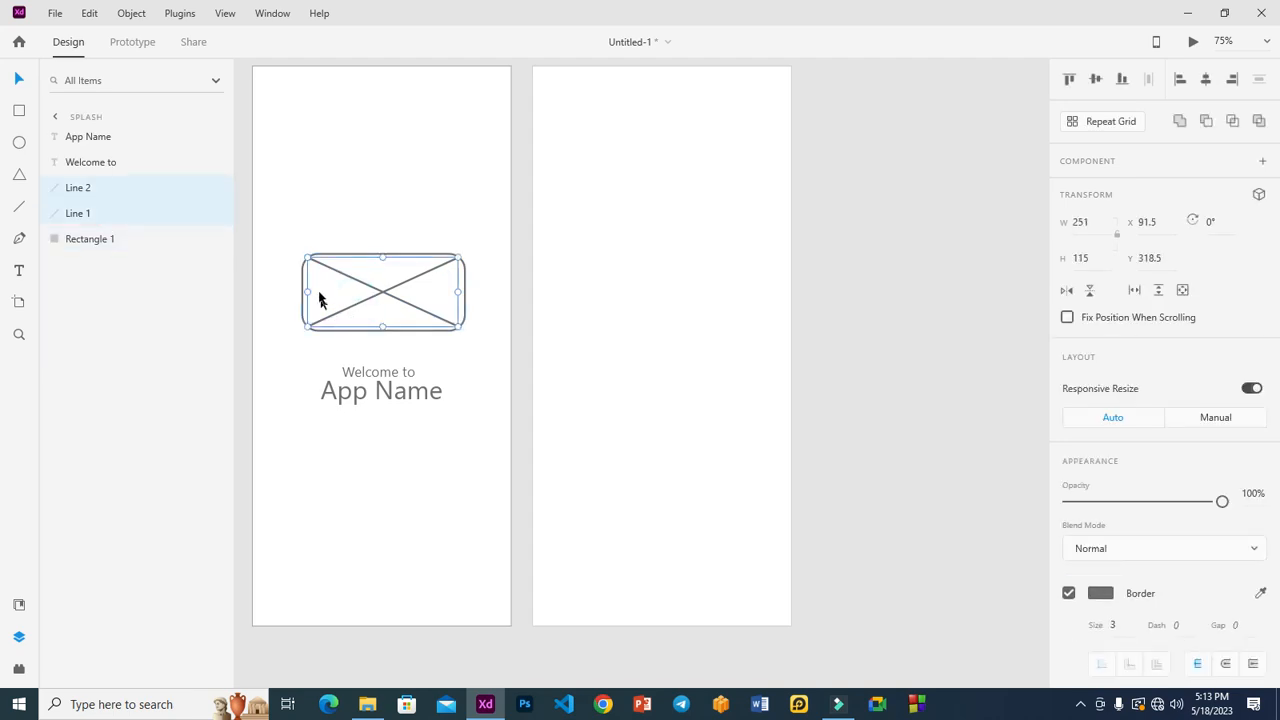
pyautogui.keyDown('shift'); pyautogui.click(323, 259); pyautogui.keyUp('shift')
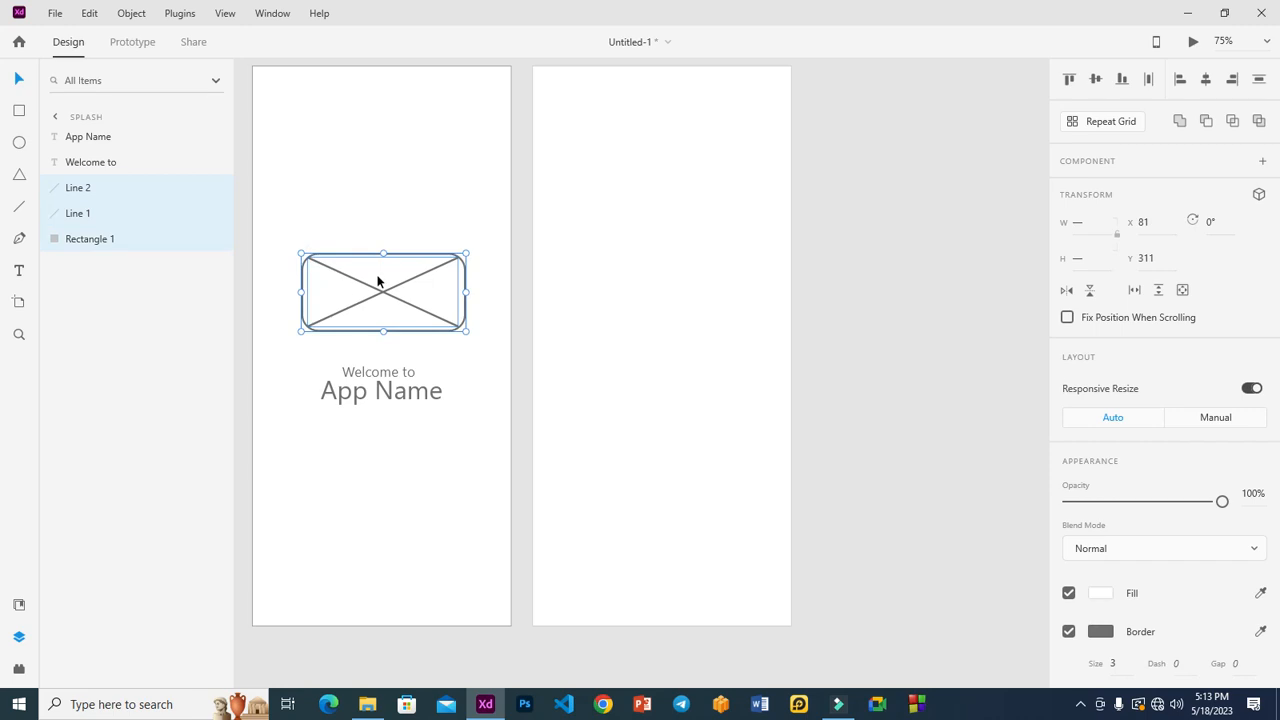
pyautogui.hotkey('ctrl', 'g')
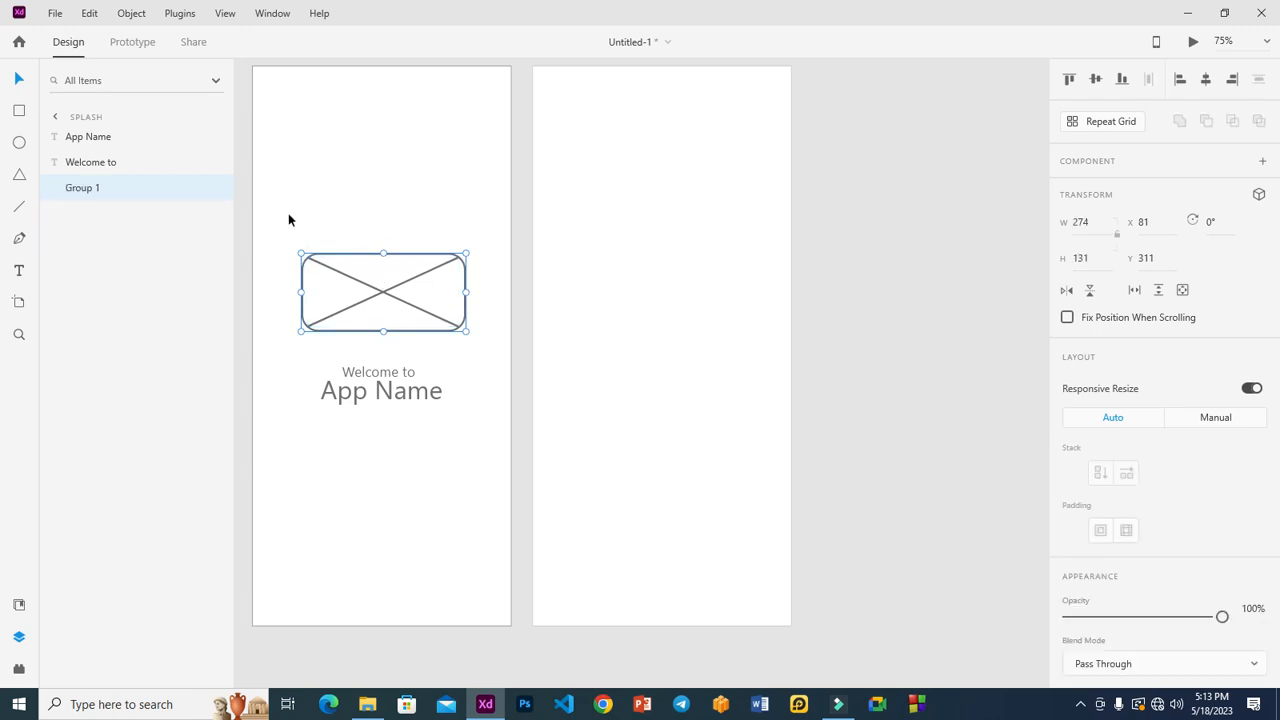
pyautogui.doubleClick(79, 187)
pyautogui.write('logo')
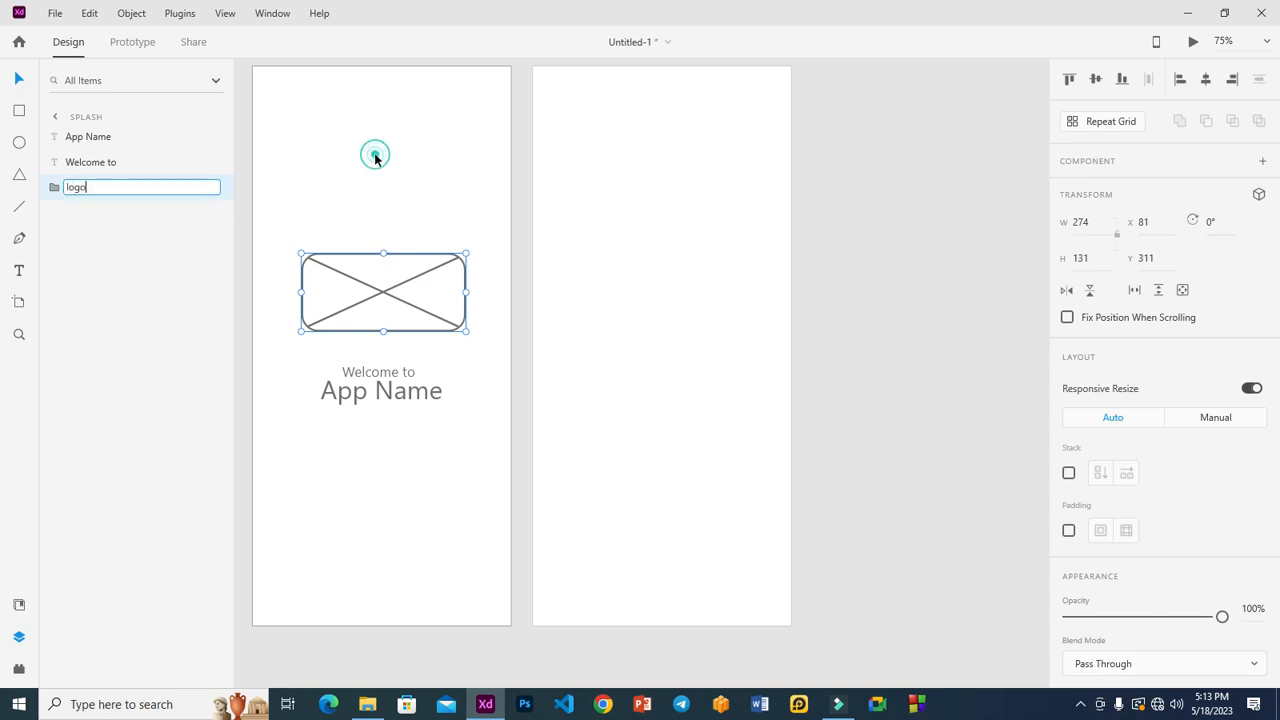
pyautogui.click(374, 154)
pyautogui.click(372, 256)
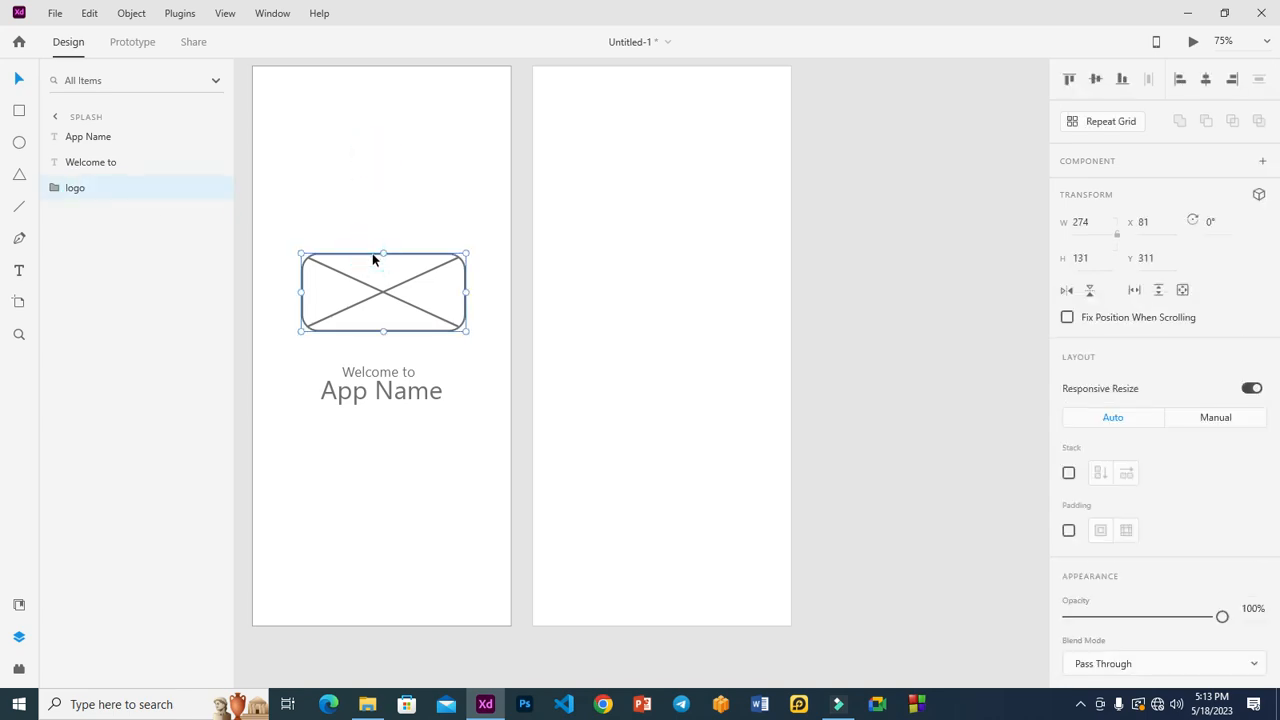
# Step: Copy the logo group to the top of Home and resize it to 355 × 246
pyautogui.moveTo(366, 258); pyautogui.dragTo(637, 94)
pyautogui.moveTo(570, 127); pyautogui.dragTo(557, 127)
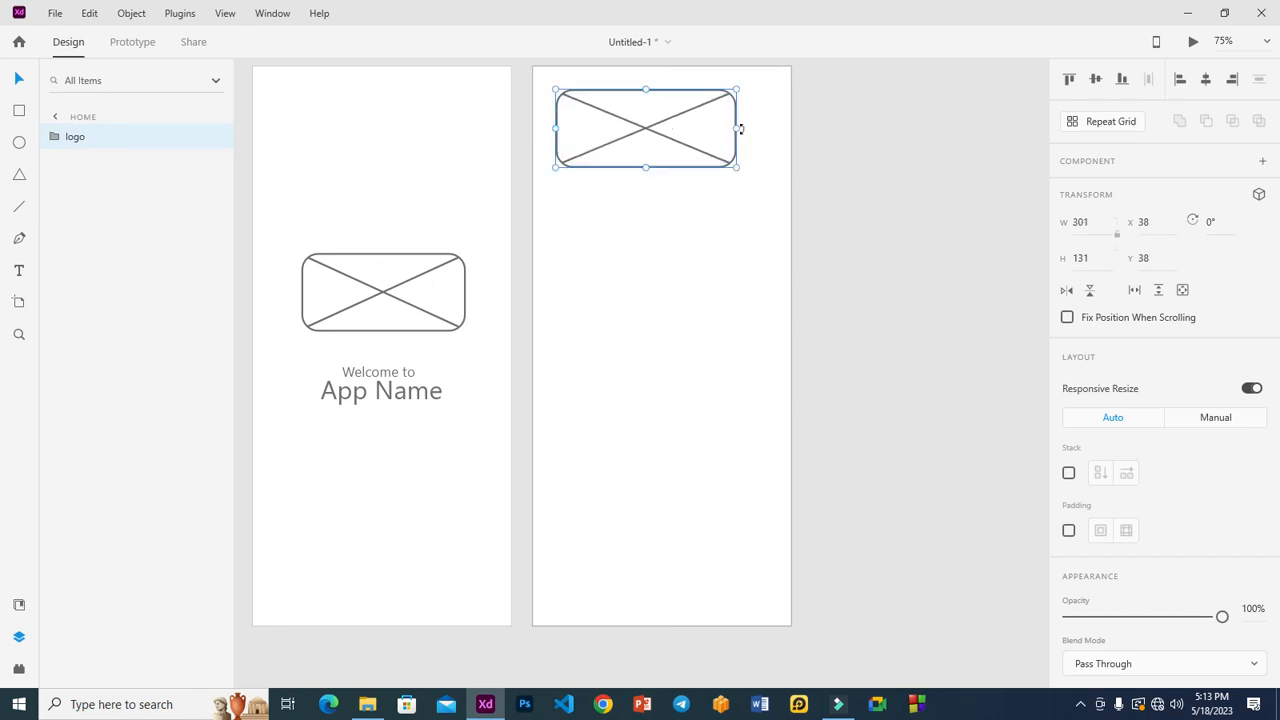
pyautogui.moveTo(737, 127); pyautogui.dragTo(768, 127)
pyautogui.click(659, 166)
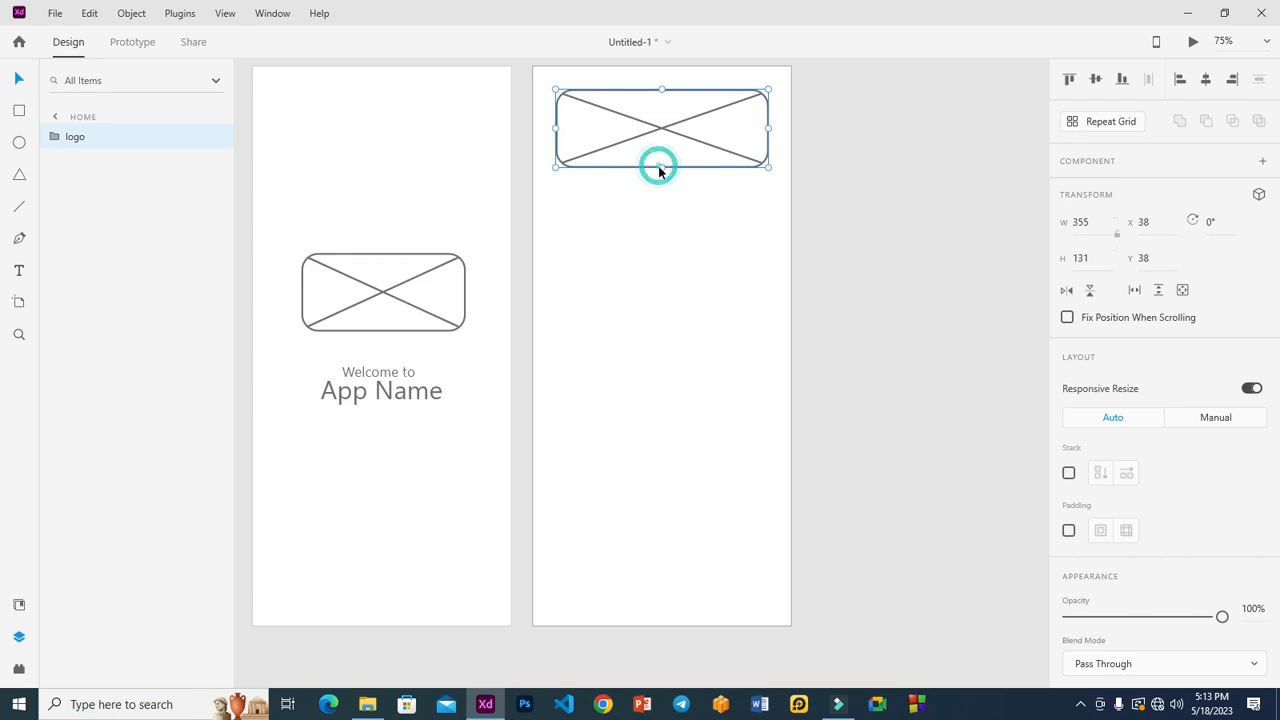
pyautogui.moveTo(661, 166); pyautogui.dragTo(668, 239)
pyautogui.click(889, 146)
pyautogui.click(766, 166)
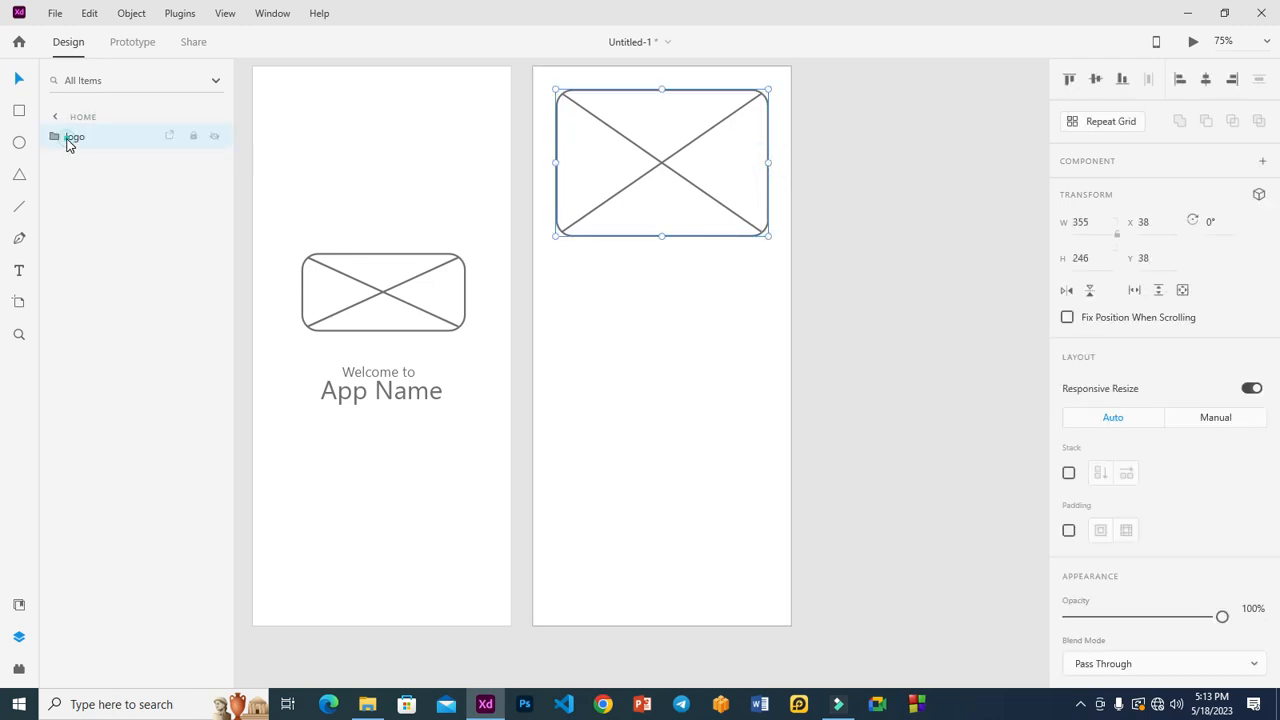
# Step: Set the copied rectangle's corner radius to 0 for square corners
pyautogui.click(58, 143)
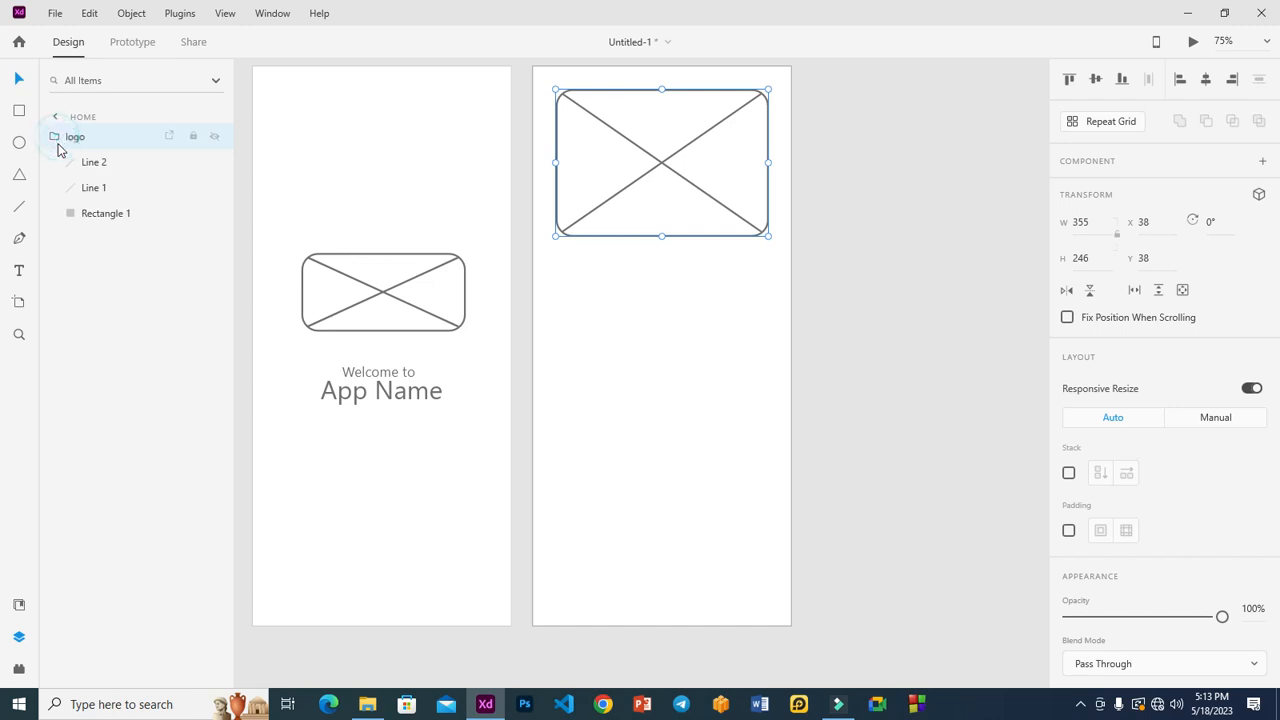
pyautogui.click(102, 213)
pyautogui.moveTo(571, 106); pyautogui.dragTo(507, 81)
pyautogui.click(945, 143)
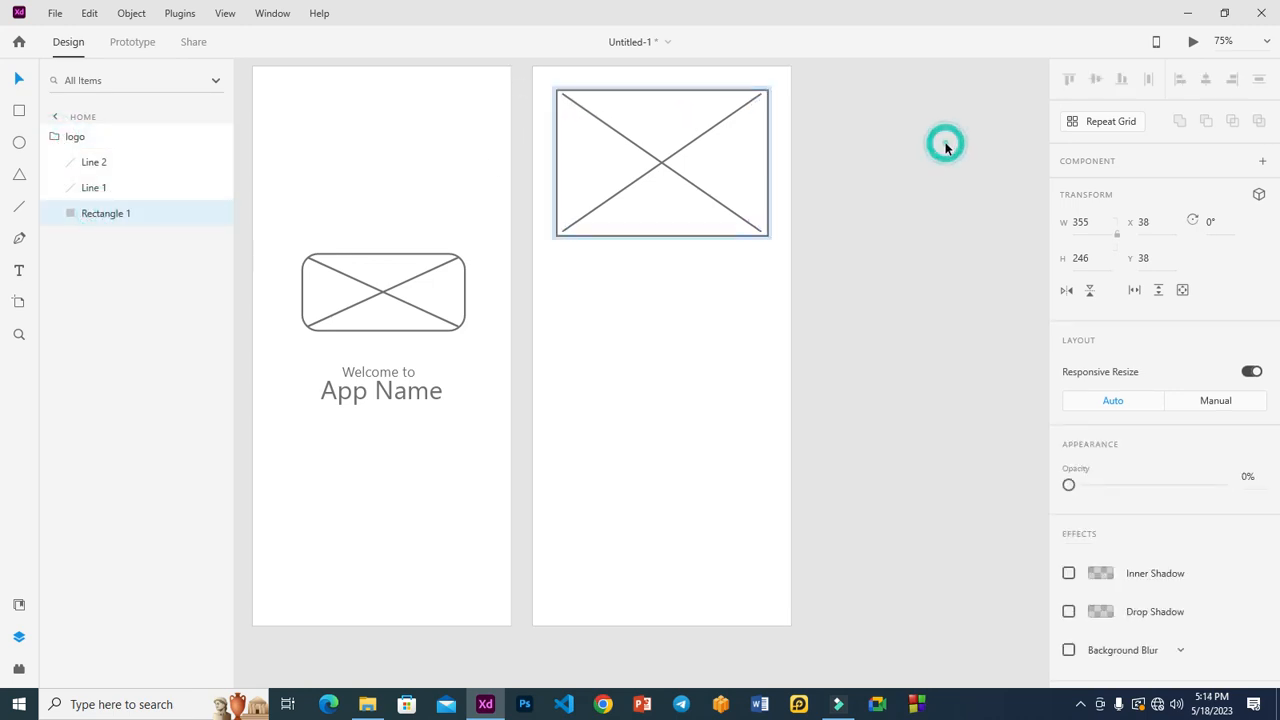
# Step: Drag both diagonal lines' endpoints out to the Home frame's corners
pyautogui.press('z')
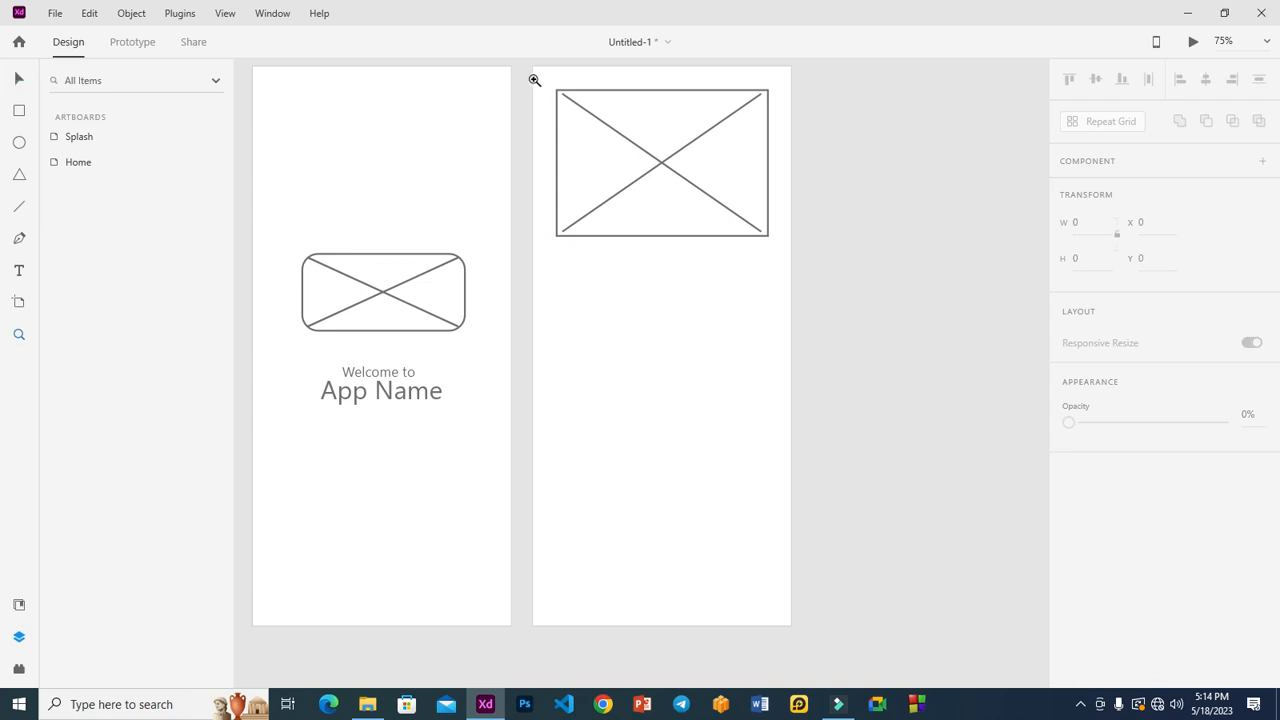
pyautogui.moveTo(531, 80); pyautogui.dragTo(818, 263)
pyautogui.click(19, 79)
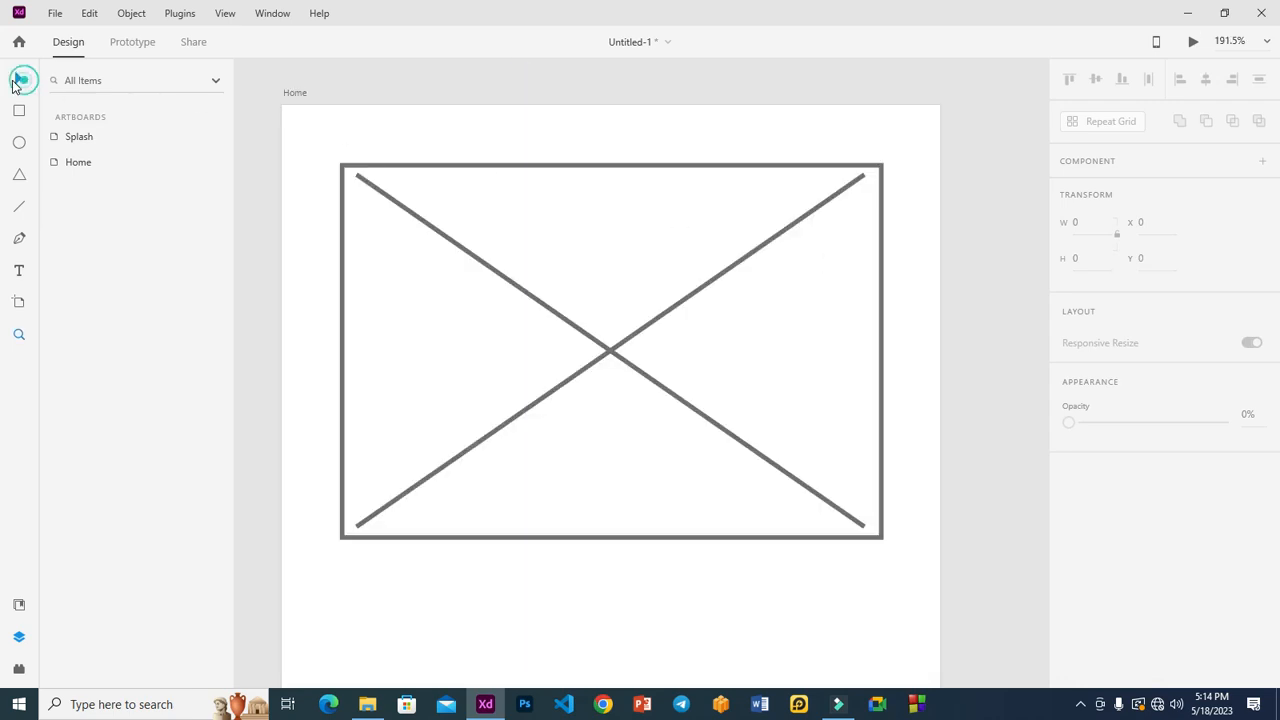
pyautogui.click(446, 240)
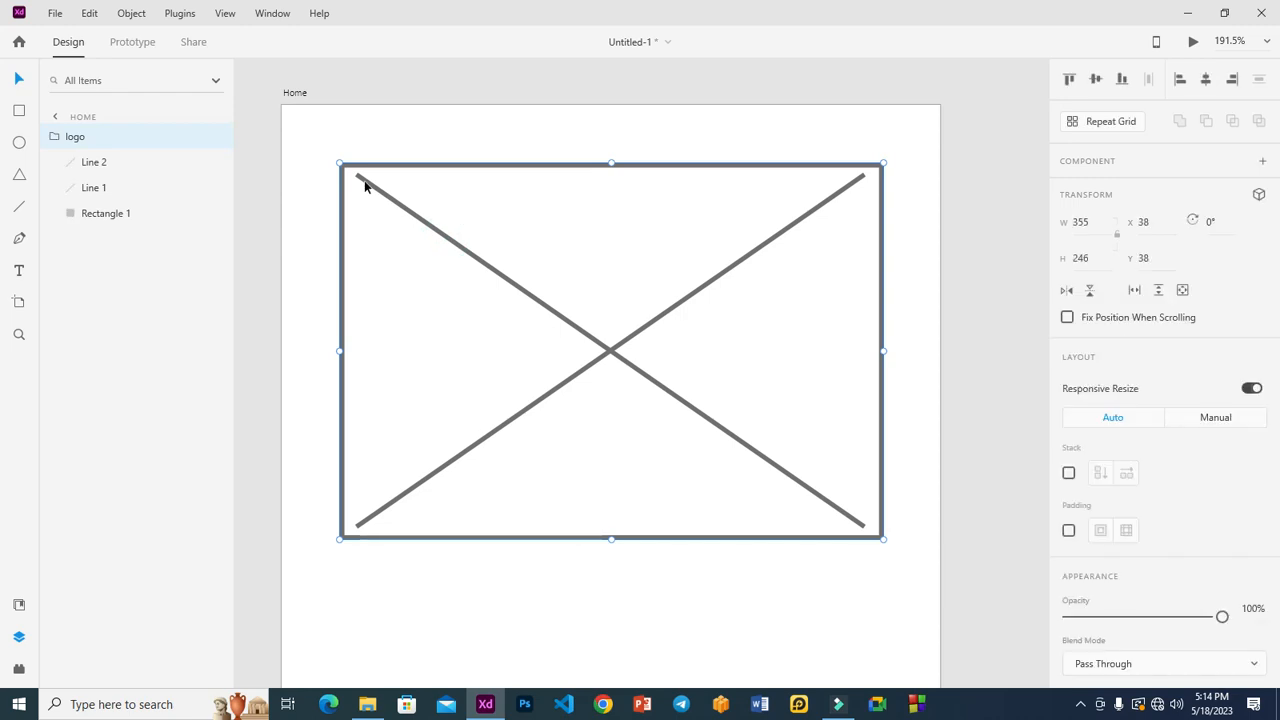
pyautogui.click(94, 162)
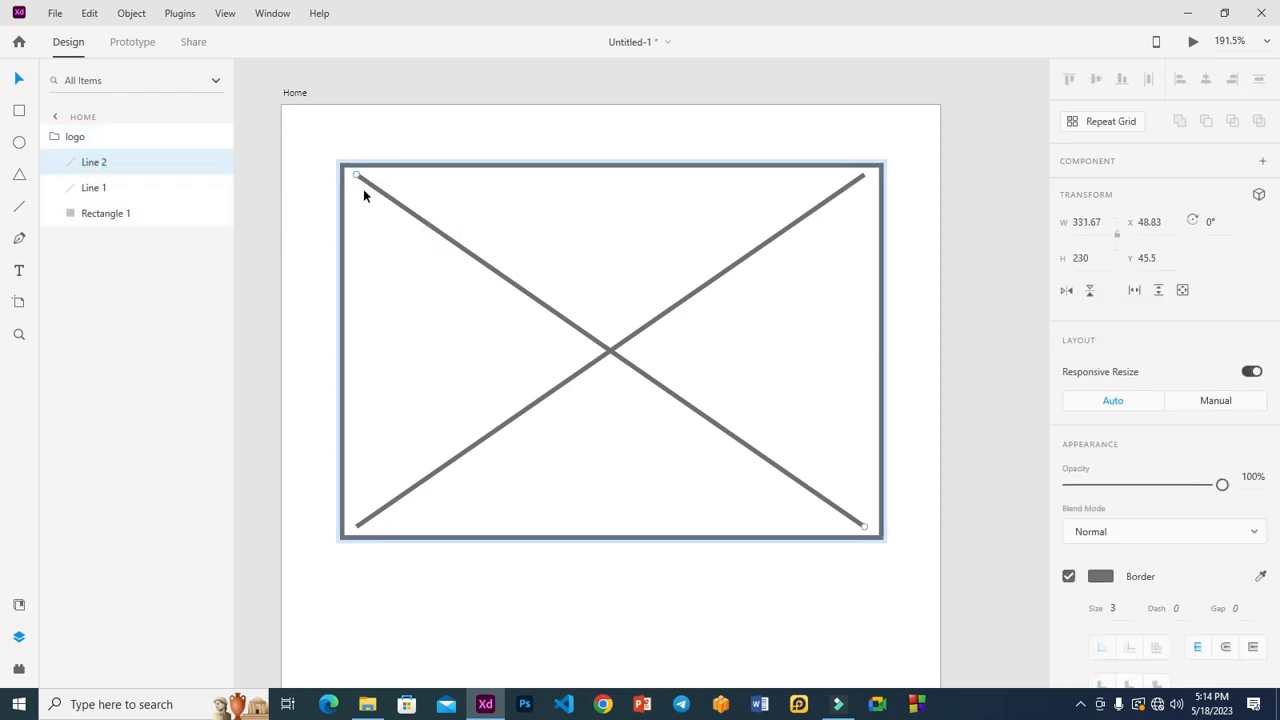
pyautogui.moveTo(357, 177); pyautogui.dragTo(343, 171)
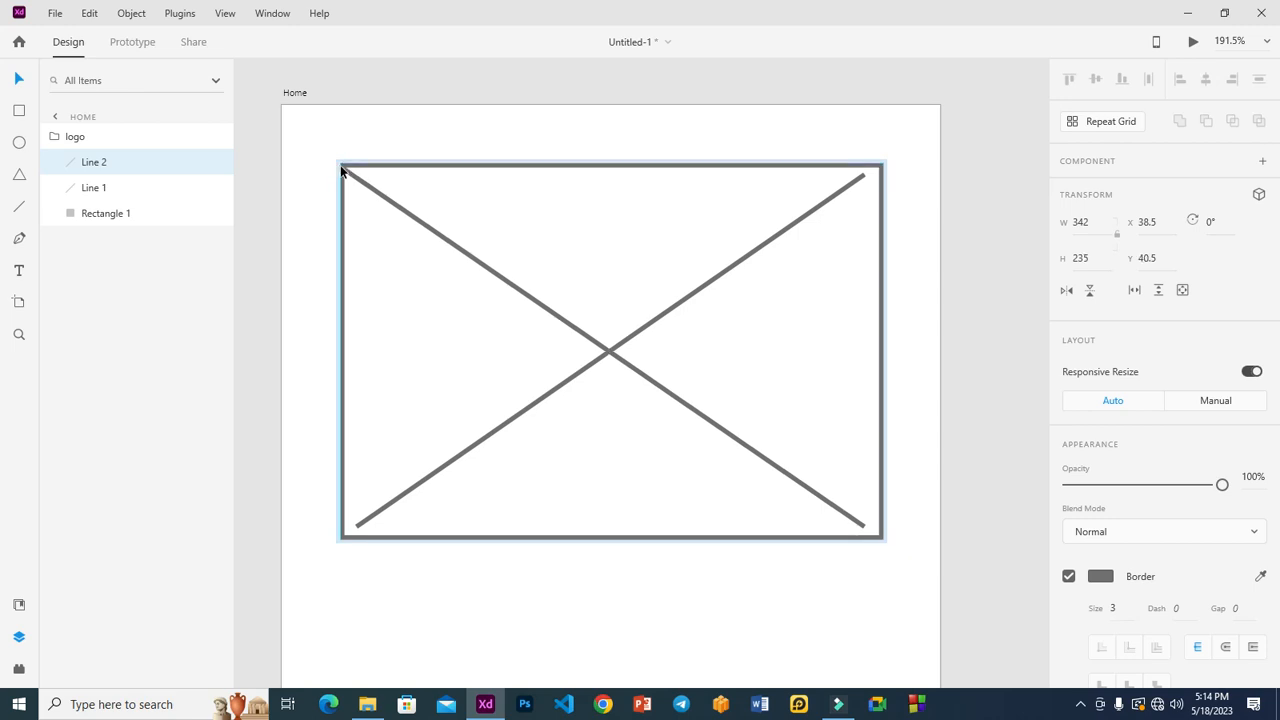
pyautogui.moveTo(860, 526); pyautogui.dragTo(880, 537)
pyautogui.click(762, 247)
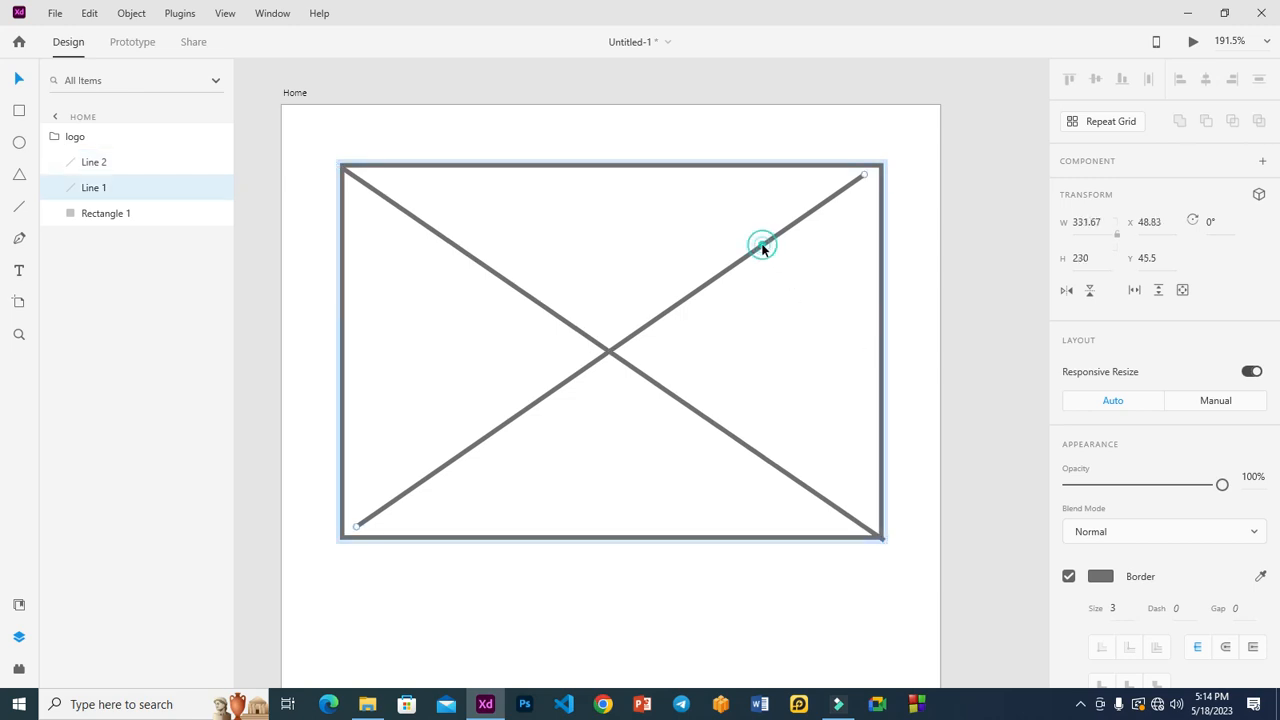
pyautogui.moveTo(864, 178); pyautogui.dragTo(881, 168)
pyautogui.moveTo(358, 527); pyautogui.dragTo(341, 538)
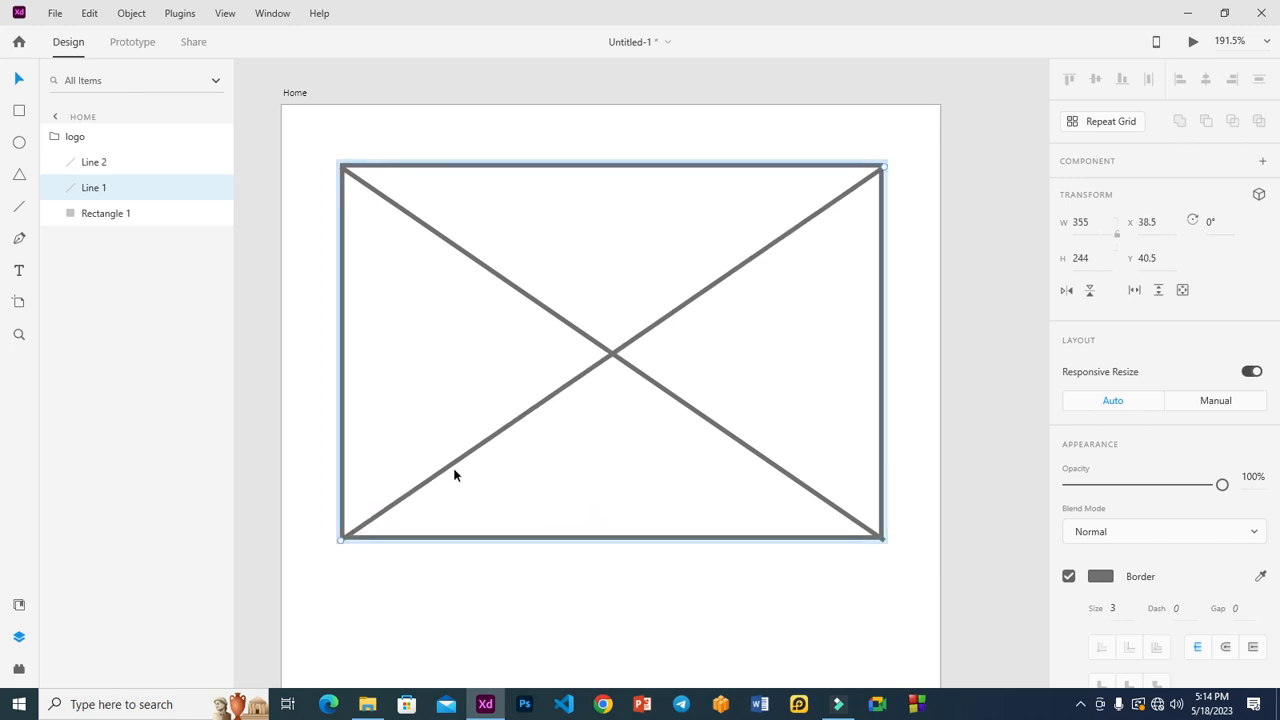
# Step: Zoom into the top-left corner and align the diagonal's end exactly with it
pyautogui.press('z')
pyautogui.moveTo(292, 126); pyautogui.dragTo(415, 227)
pyautogui.click(19, 77)
pyautogui.click(603, 326)
pyautogui.moveTo(538, 292); pyautogui.dragTo(549, 276)
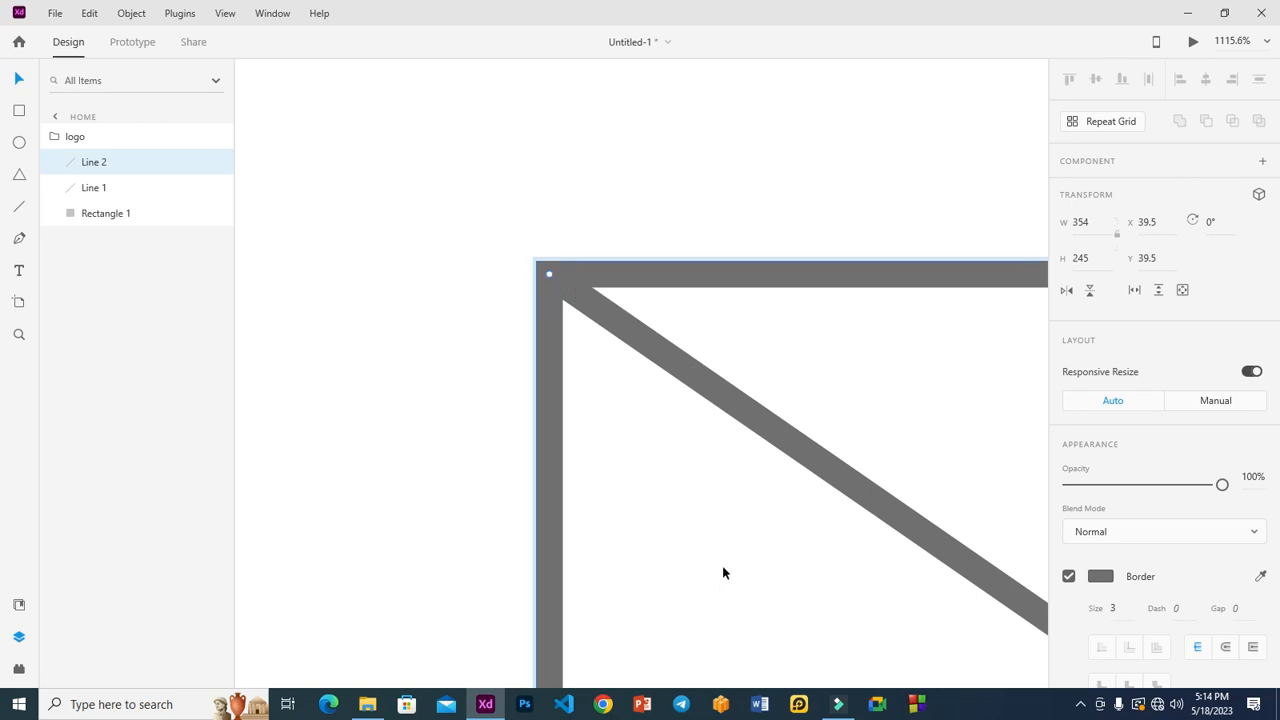
# Step: Pan to the bottom-right corner and pull the diagonal's end precisely into it
pyautogui.press('space')
pyautogui.moveTo(784, 573); pyautogui.dragTo(505, 345)
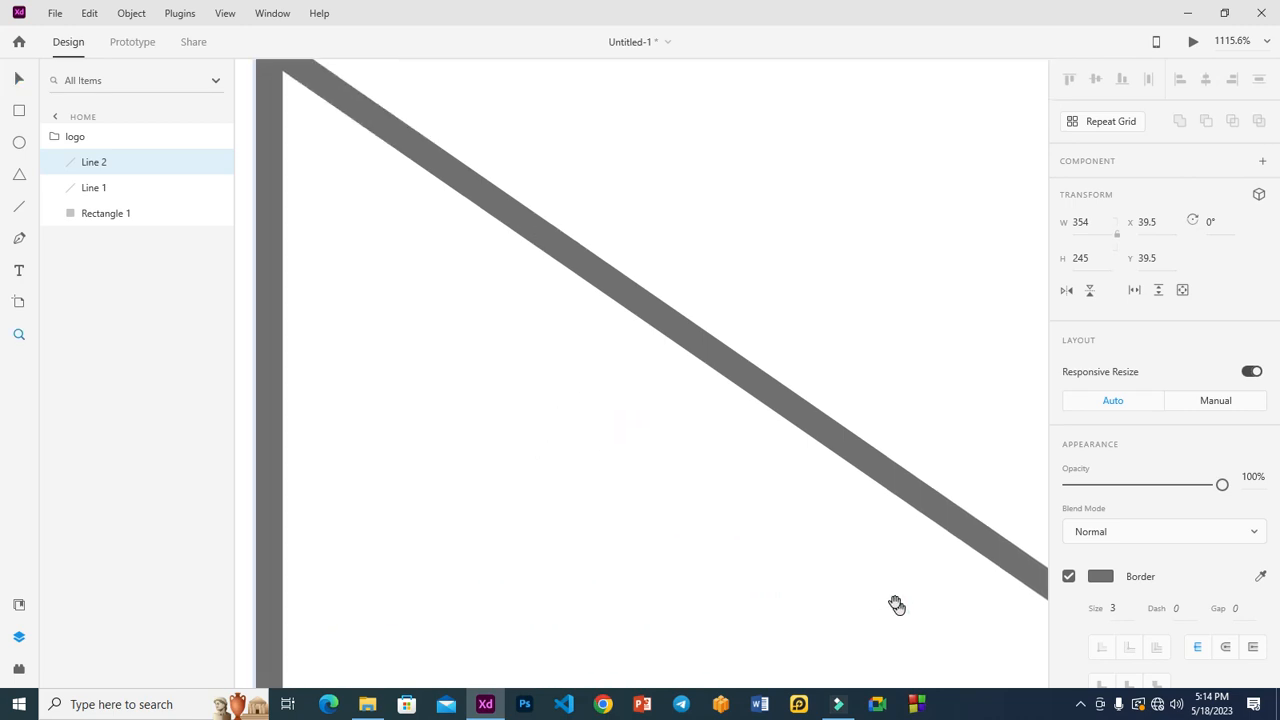
pyautogui.moveTo(888, 597); pyautogui.dragTo(590, 360)
pyautogui.moveTo(850, 565); pyautogui.dragTo(560, 337)
pyautogui.moveTo(829, 529); pyautogui.dragTo(540, 342)
pyautogui.moveTo(786, 491); pyautogui.dragTo(510, 301)
pyautogui.moveTo(788, 496); pyautogui.dragTo(595, 404)
pyautogui.moveTo(814, 537); pyautogui.dragTo(606, 377)
pyautogui.moveTo(746, 524); pyautogui.dragTo(551, 335)
pyautogui.moveTo(785, 562); pyautogui.dragTo(536, 425)
pyautogui.moveTo(769, 523); pyautogui.dragTo(574, 454)
pyautogui.moveTo(814, 537); pyautogui.dragTo(620, 425)
pyautogui.moveTo(757, 514); pyautogui.dragTo(600, 405)
pyautogui.moveTo(825, 573); pyautogui.dragTo(705, 491)
pyautogui.moveTo(803, 514); pyautogui.dragTo(508, 443)
pyautogui.moveTo(740, 503); pyautogui.dragTo(657, 469)
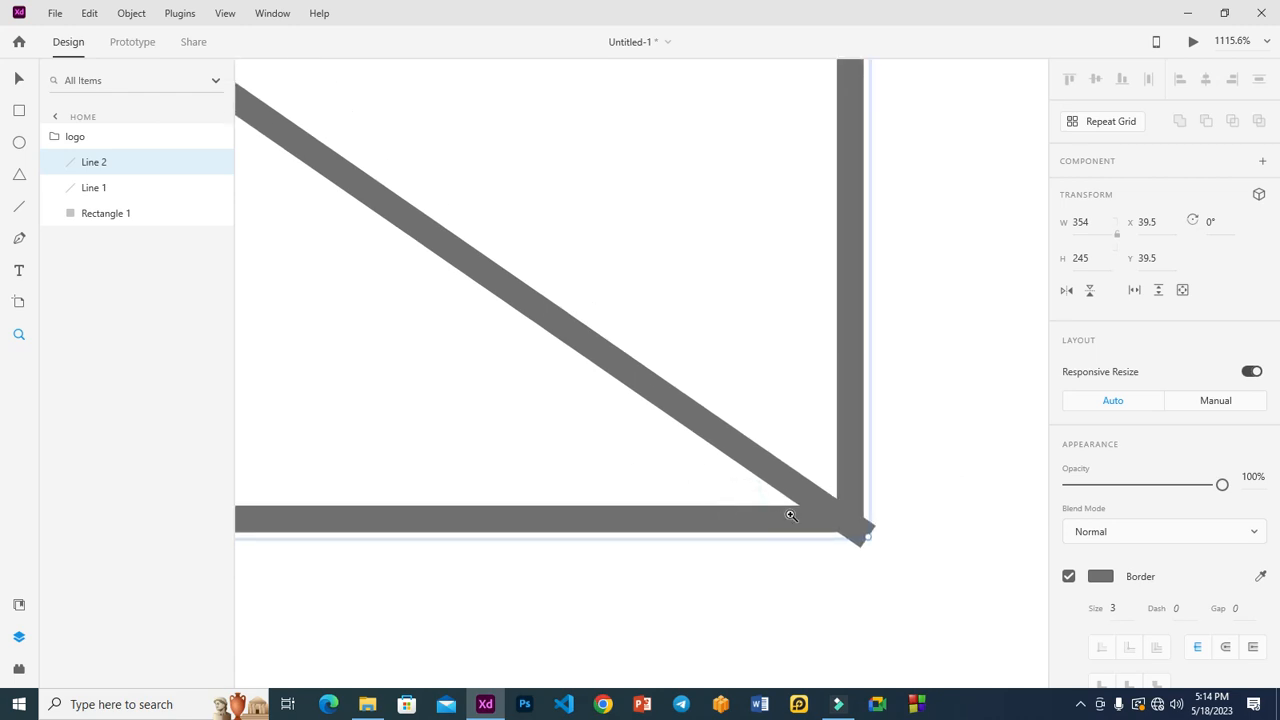
pyautogui.press('v')
pyautogui.moveTo(868, 537); pyautogui.dragTo(842, 509)
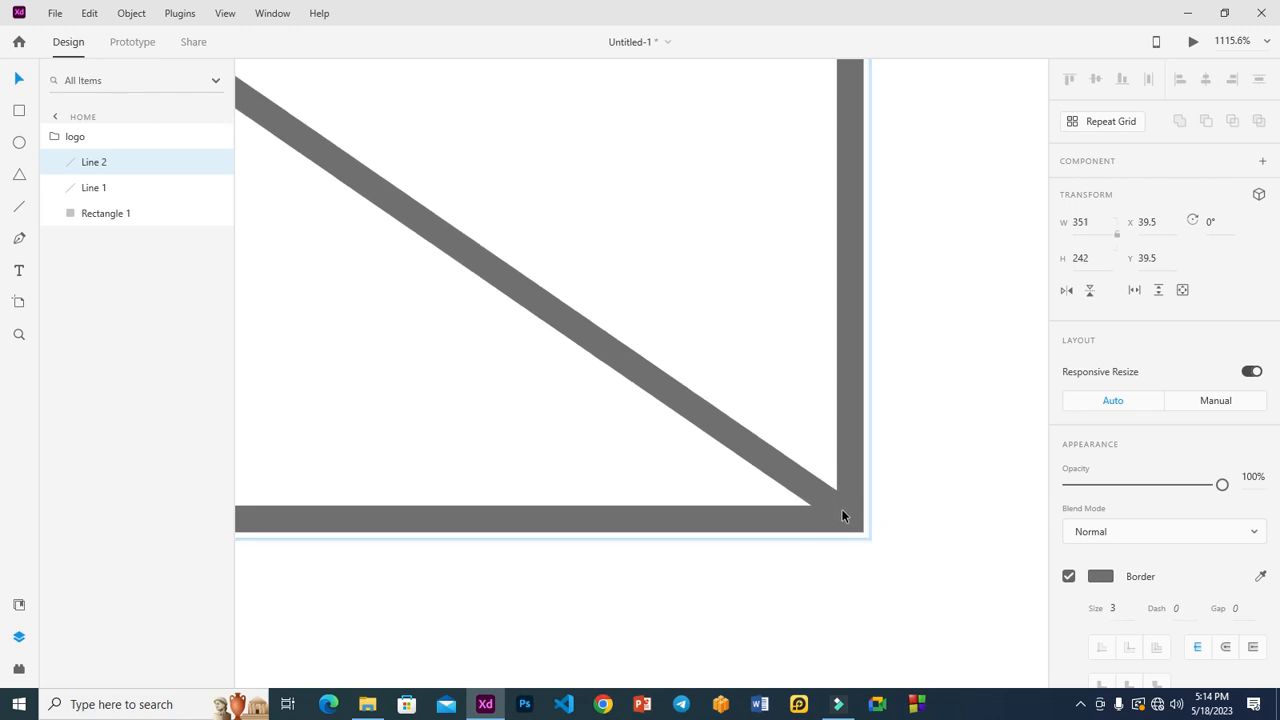
# Step: Delete the misaligned diagonal, then duplicate and flip the good one to rebuild the X
pyautogui.hotkey('ctrl', '0')
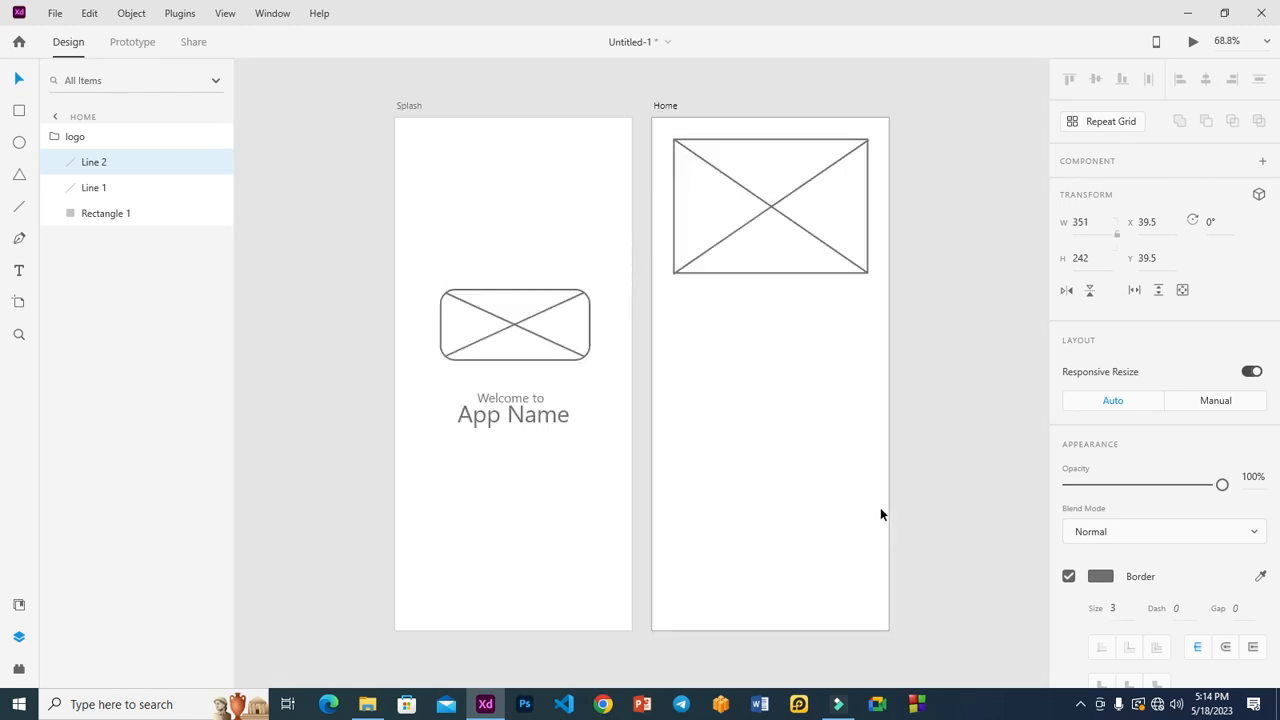
pyautogui.click(719, 242)
pyautogui.press('Delete')
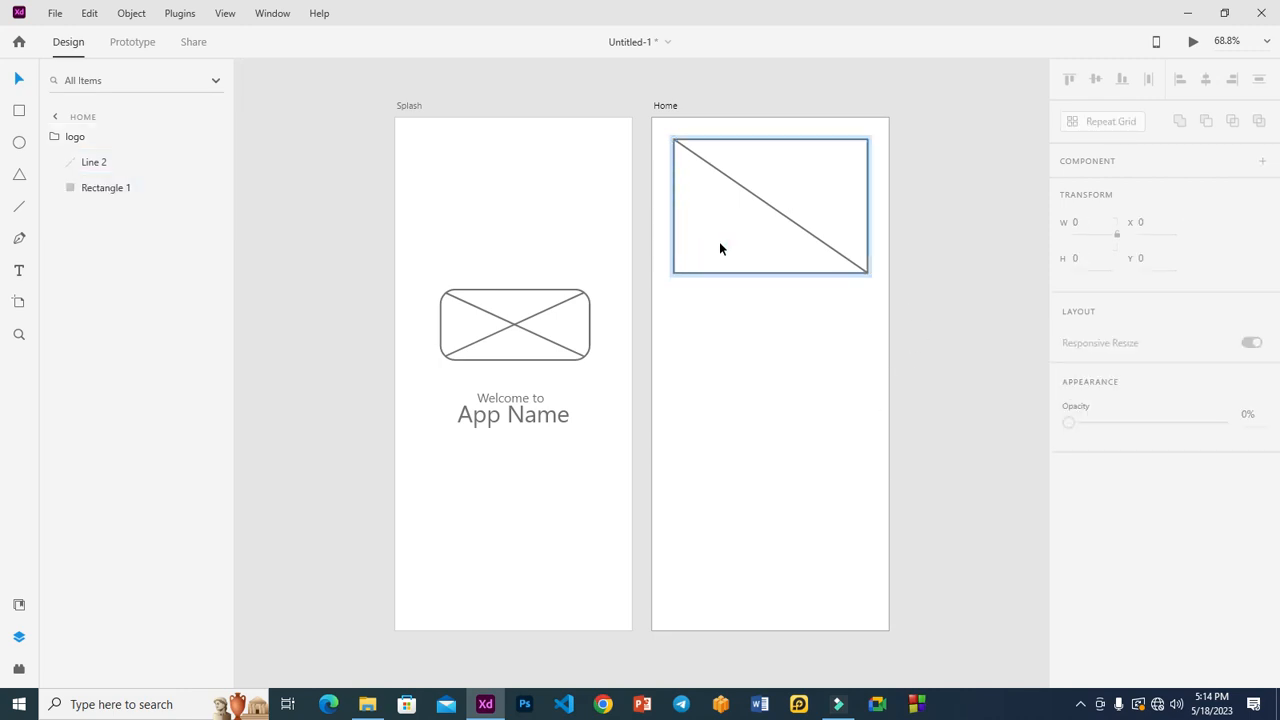
pyautogui.click(766, 206)
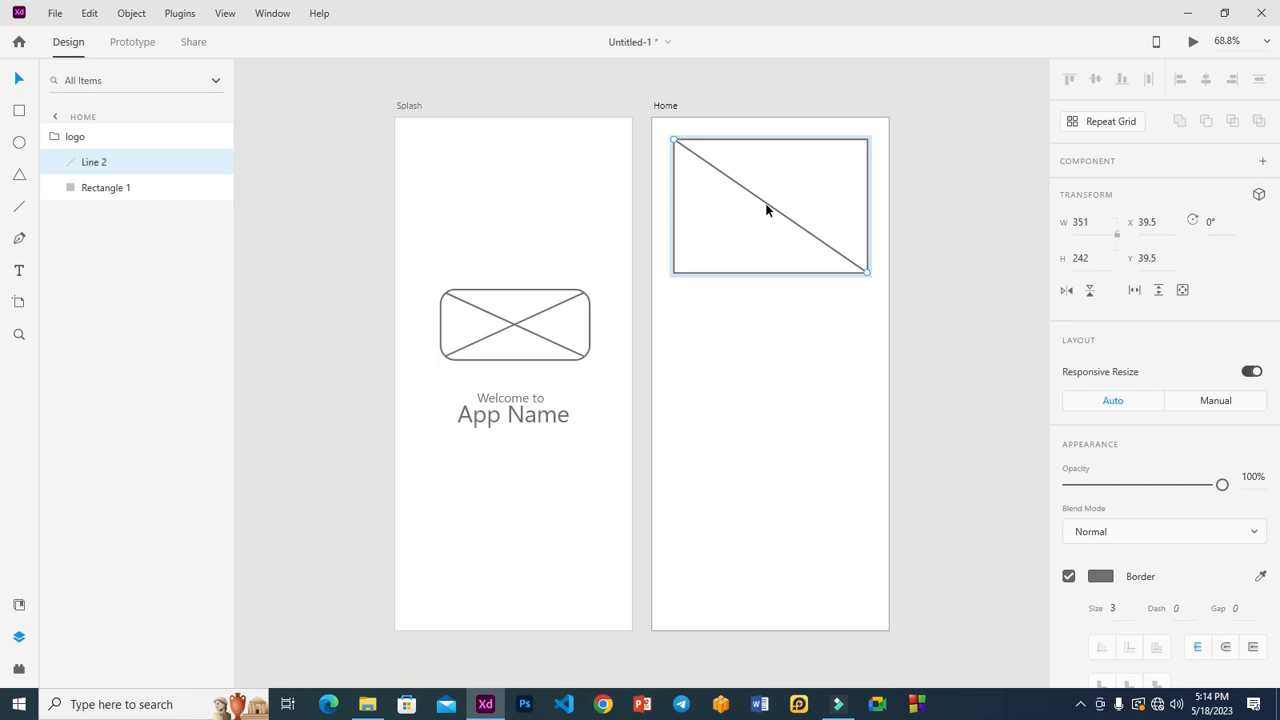
pyautogui.hotkey('ctrl', 'd')
pyautogui.click(1068, 291)
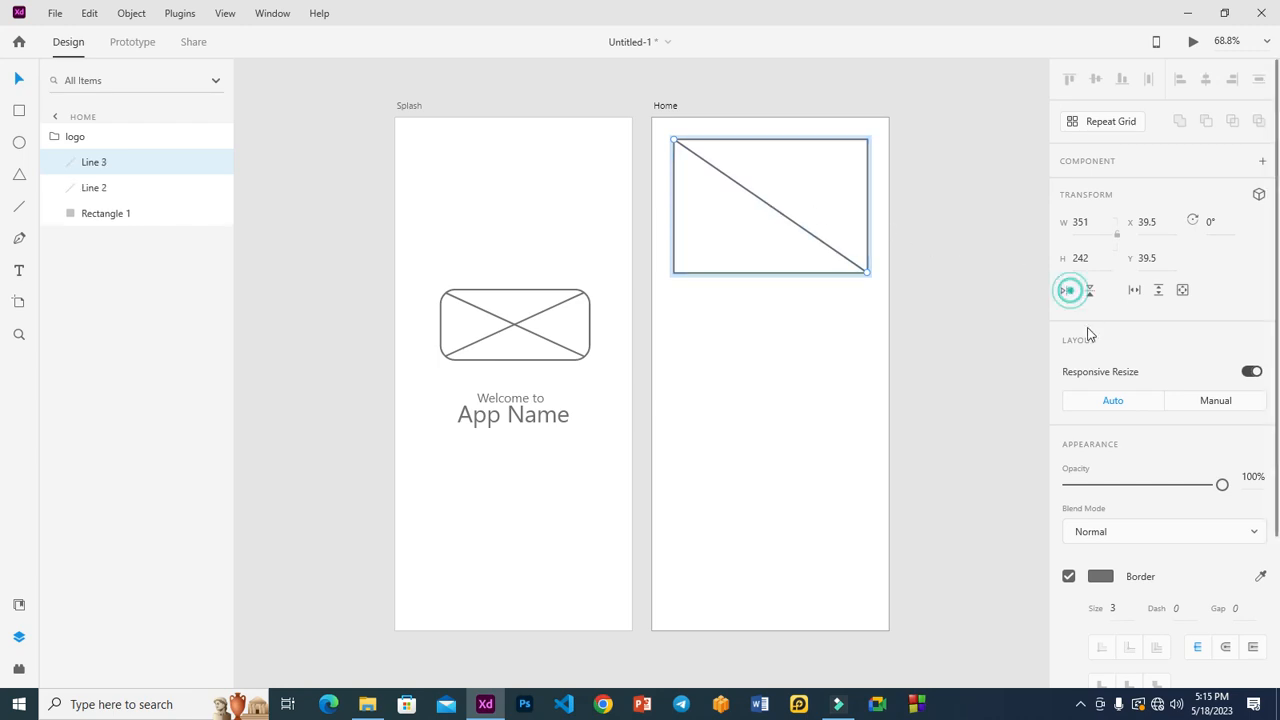
pyautogui.click(951, 304)
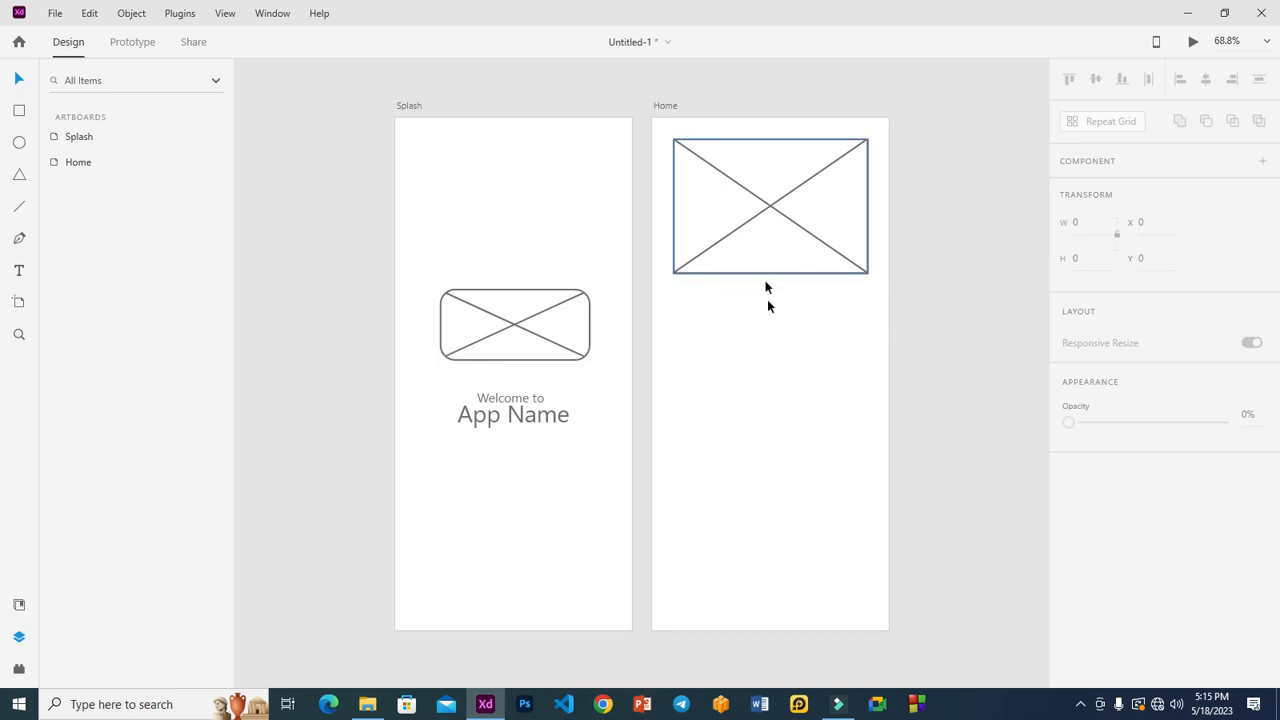
# Step: Narrow the Splash logo to a 132 × 131 square centred above 'Welcome to'
pyautogui.click(572, 323)
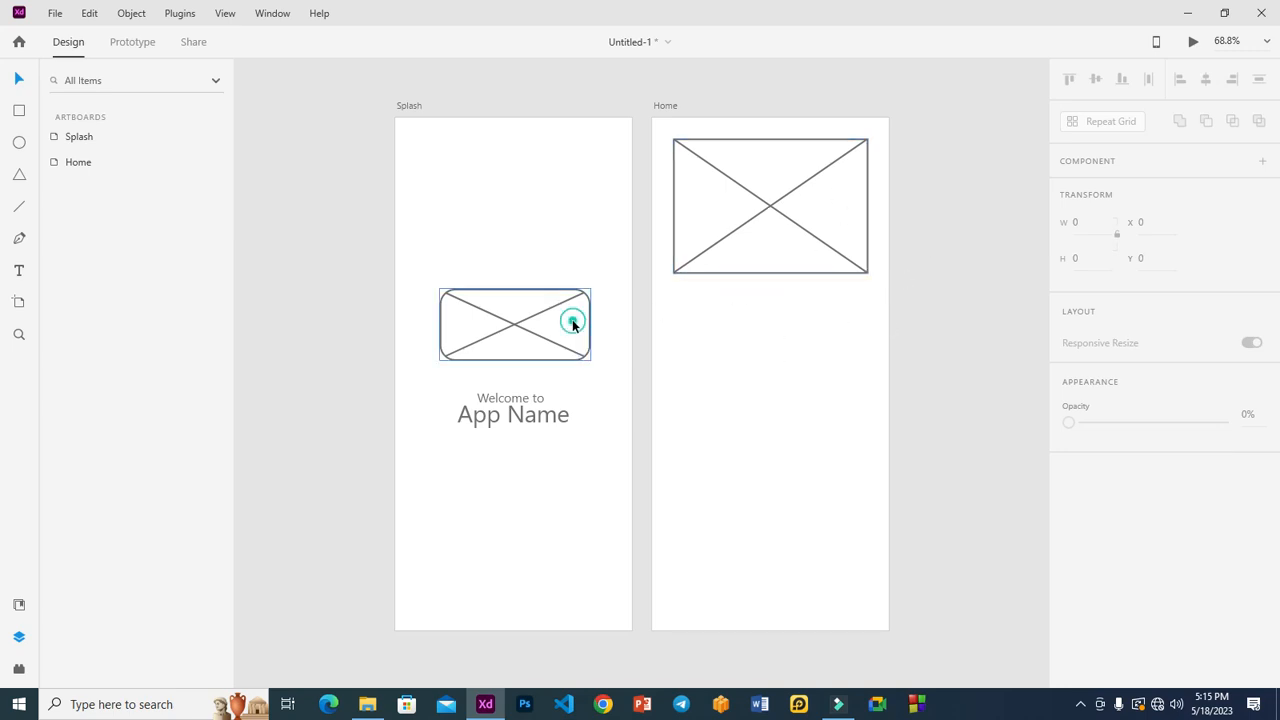
pyautogui.moveTo(589, 323); pyautogui.dragTo(550, 323)
pyautogui.moveTo(440, 323); pyautogui.dragTo(498, 347)
pyautogui.click(972, 318)
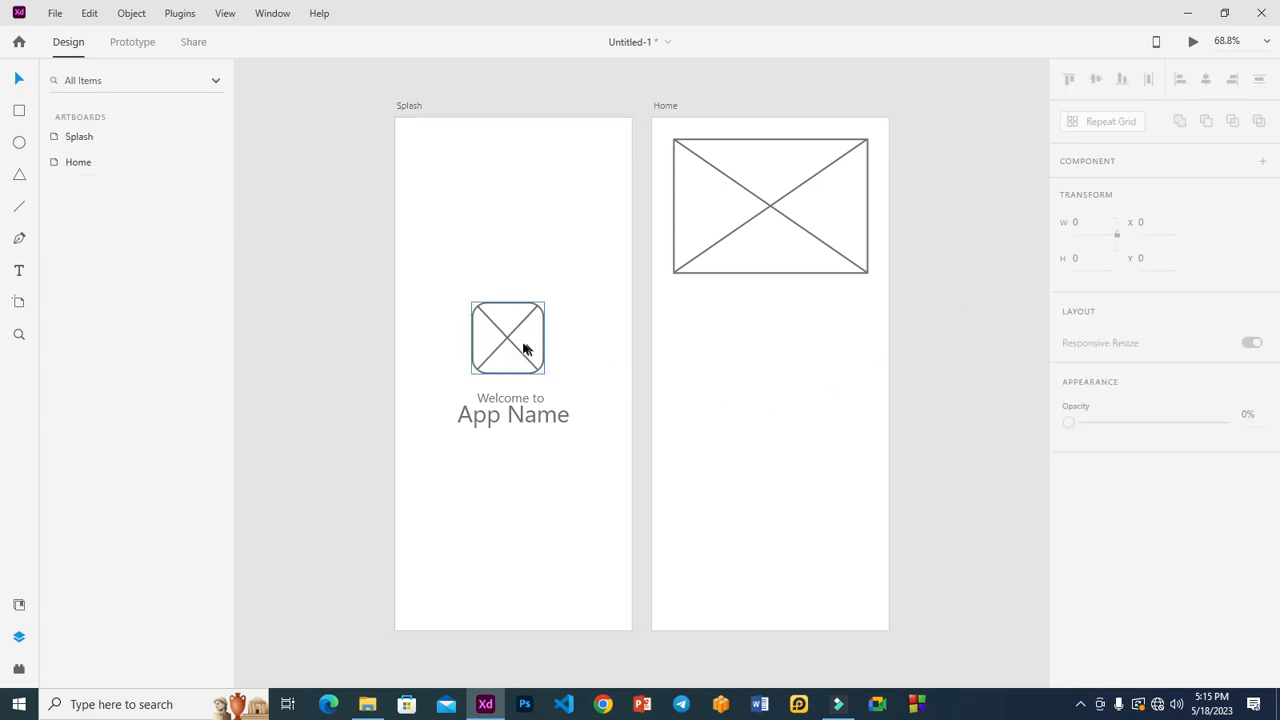
pyautogui.moveTo(515, 343); pyautogui.dragTo(521, 347)
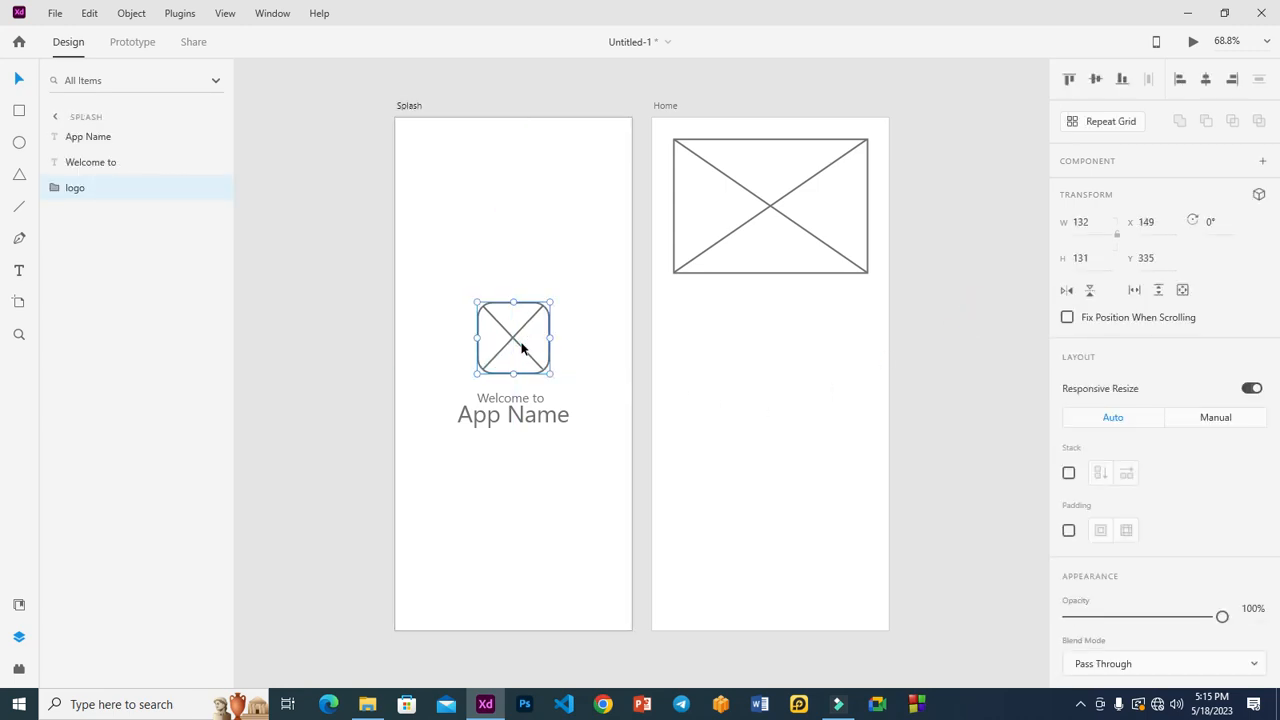
pyautogui.click(516, 399)
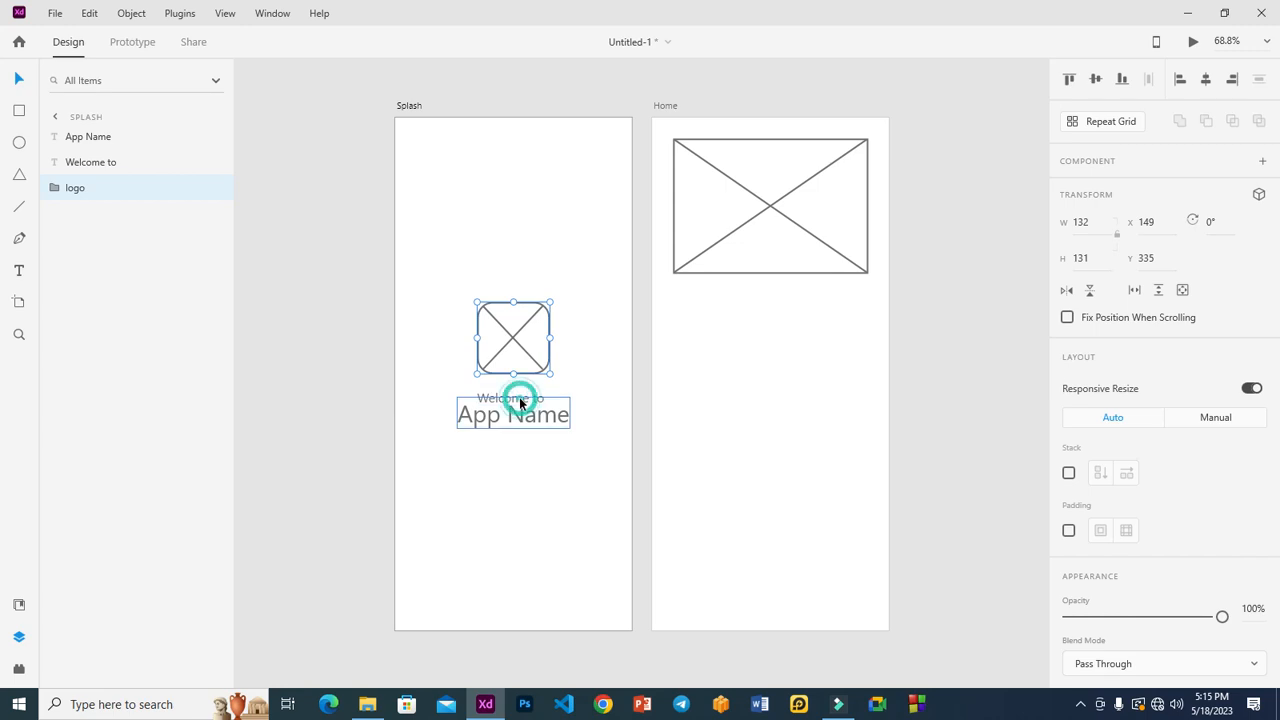
pyautogui.click(922, 351)
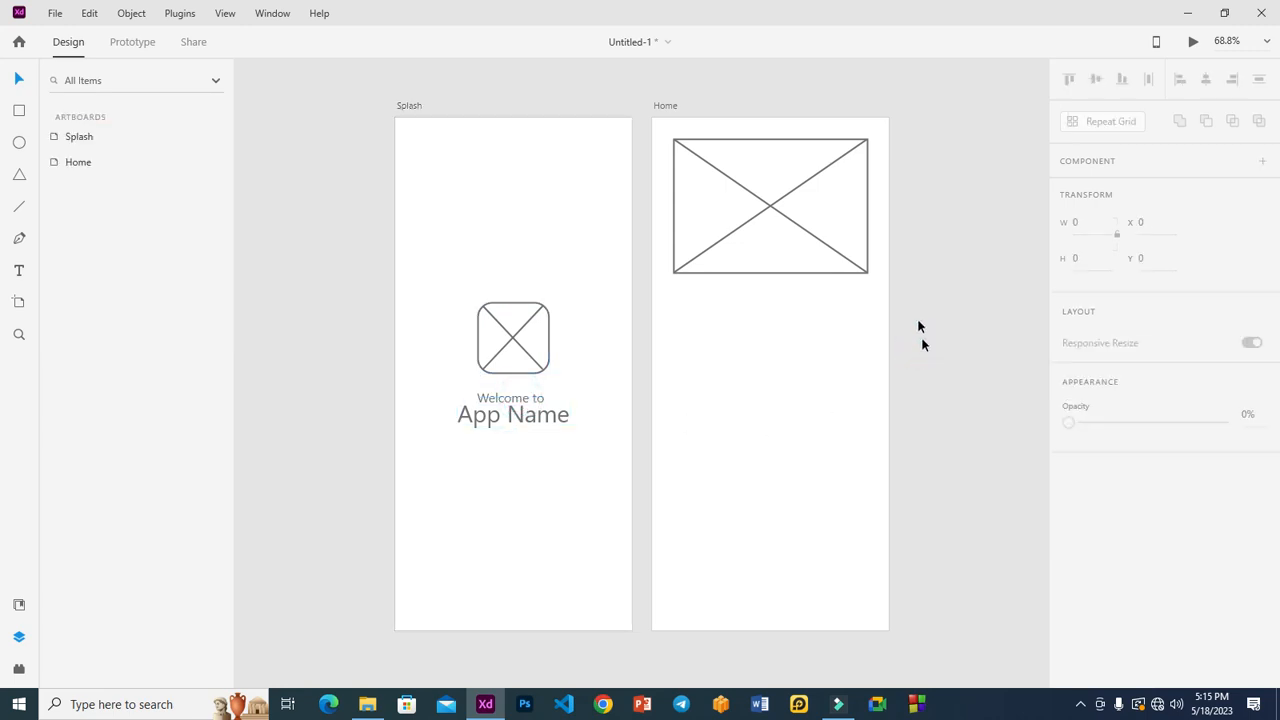
# Step: Rename the Home placeholder's 'logo' layer to 'hero'
pyautogui.click(766, 260)
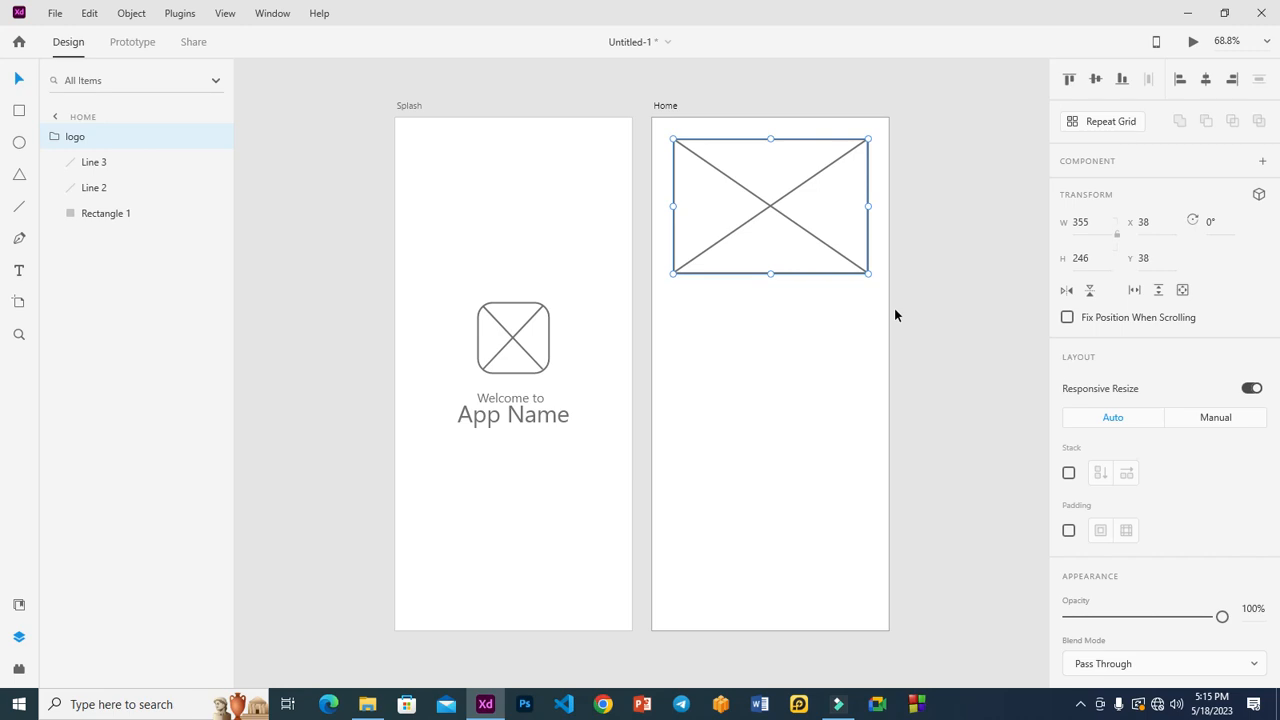
pyautogui.click(940, 346)
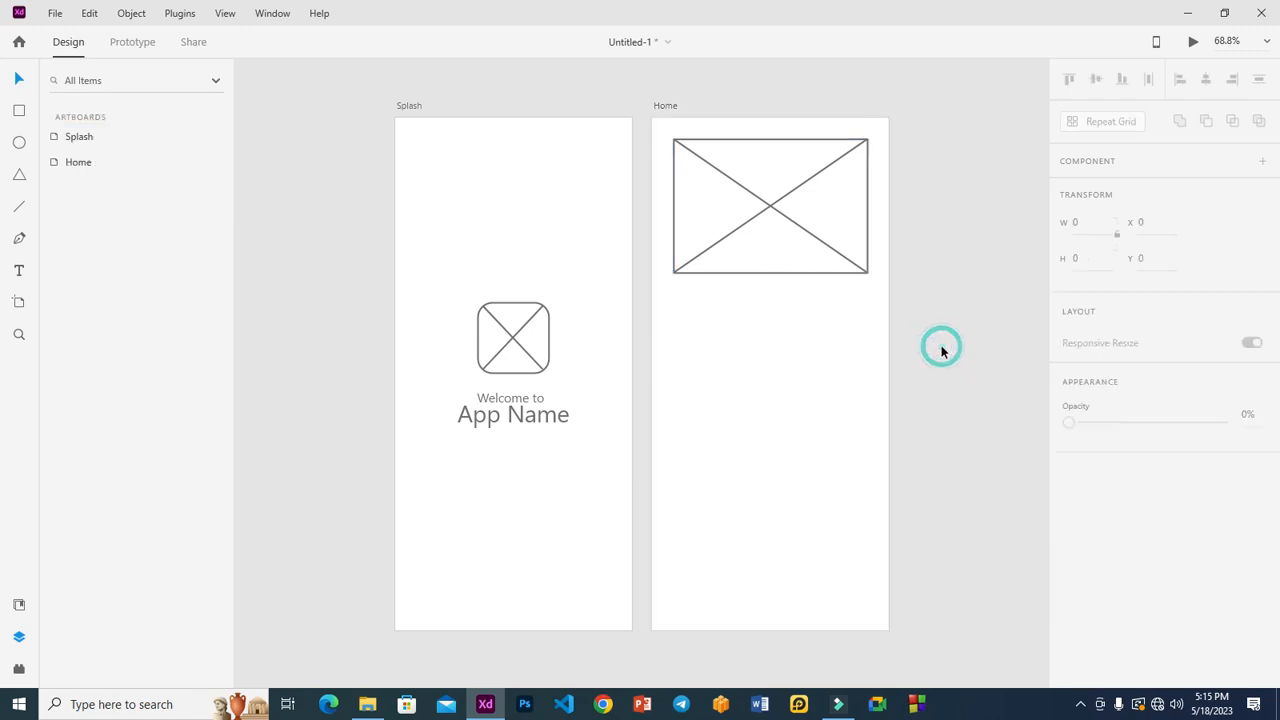
pyautogui.click(740, 279)
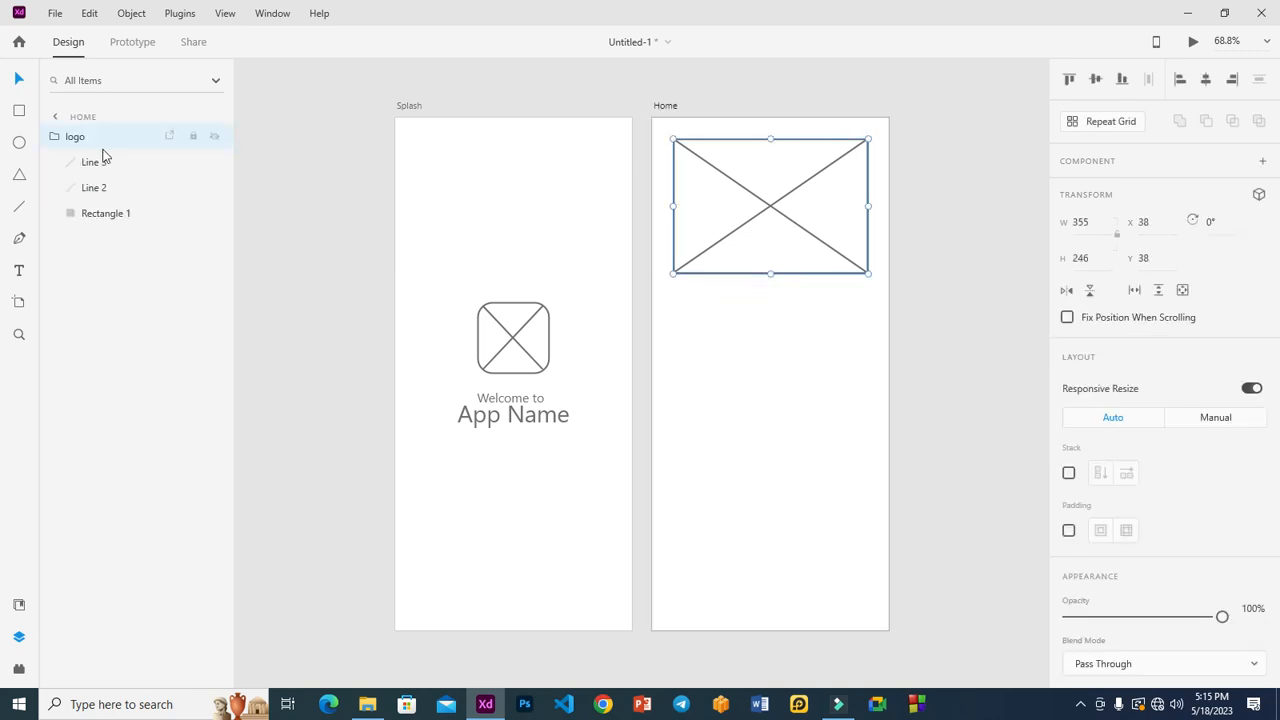
pyautogui.doubleClick(73, 139)
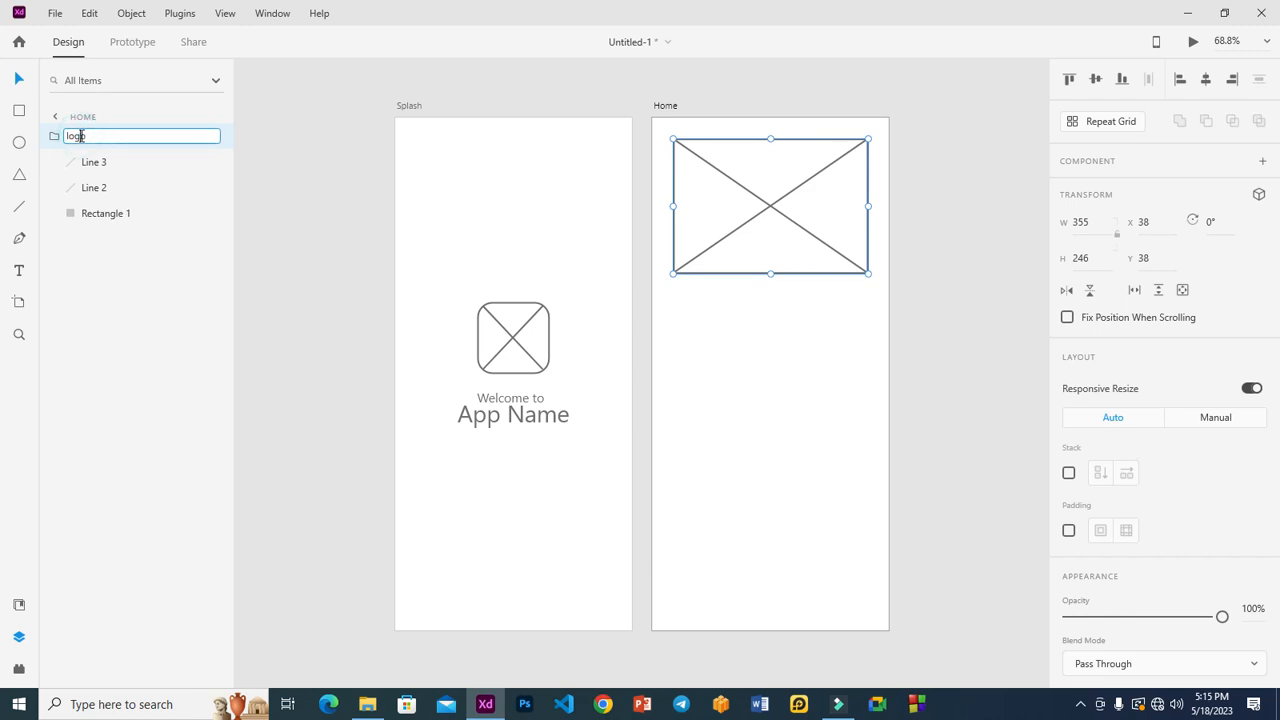
pyautogui.write('hero')
pyautogui.press('Return')
pyautogui.click(274, 100)
pyautogui.click(100, 163)
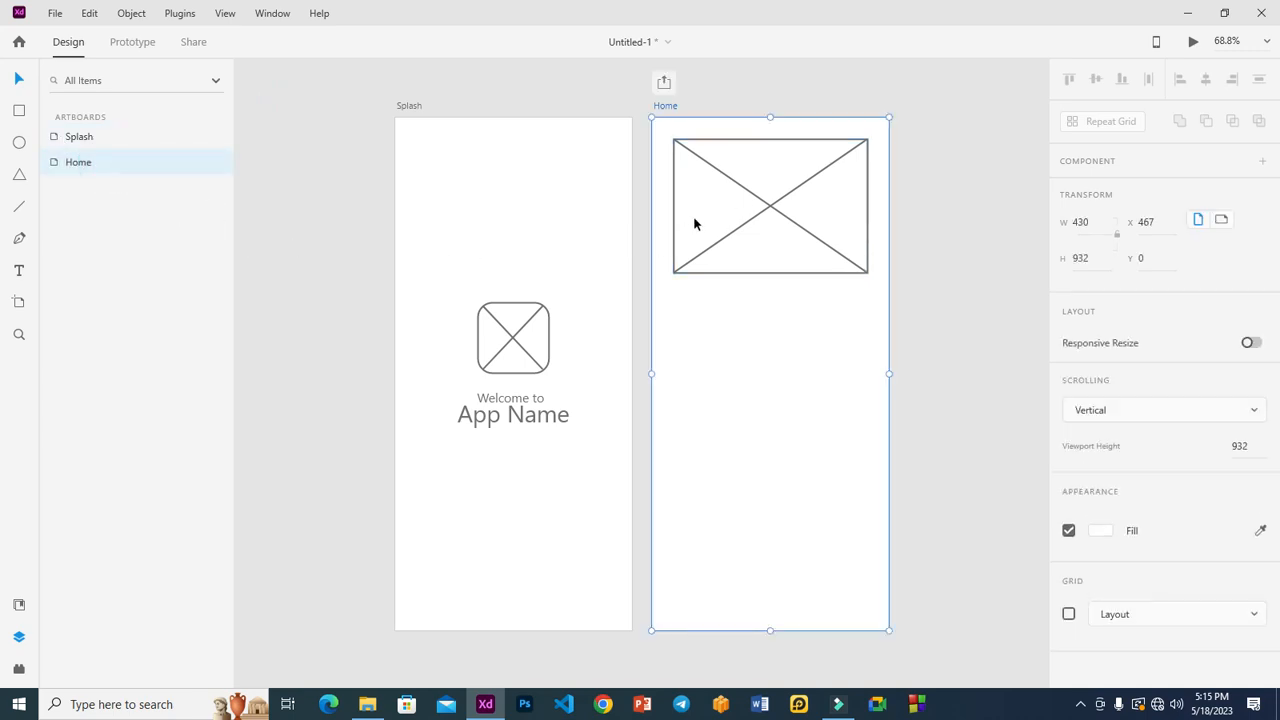
pyautogui.click(764, 212)
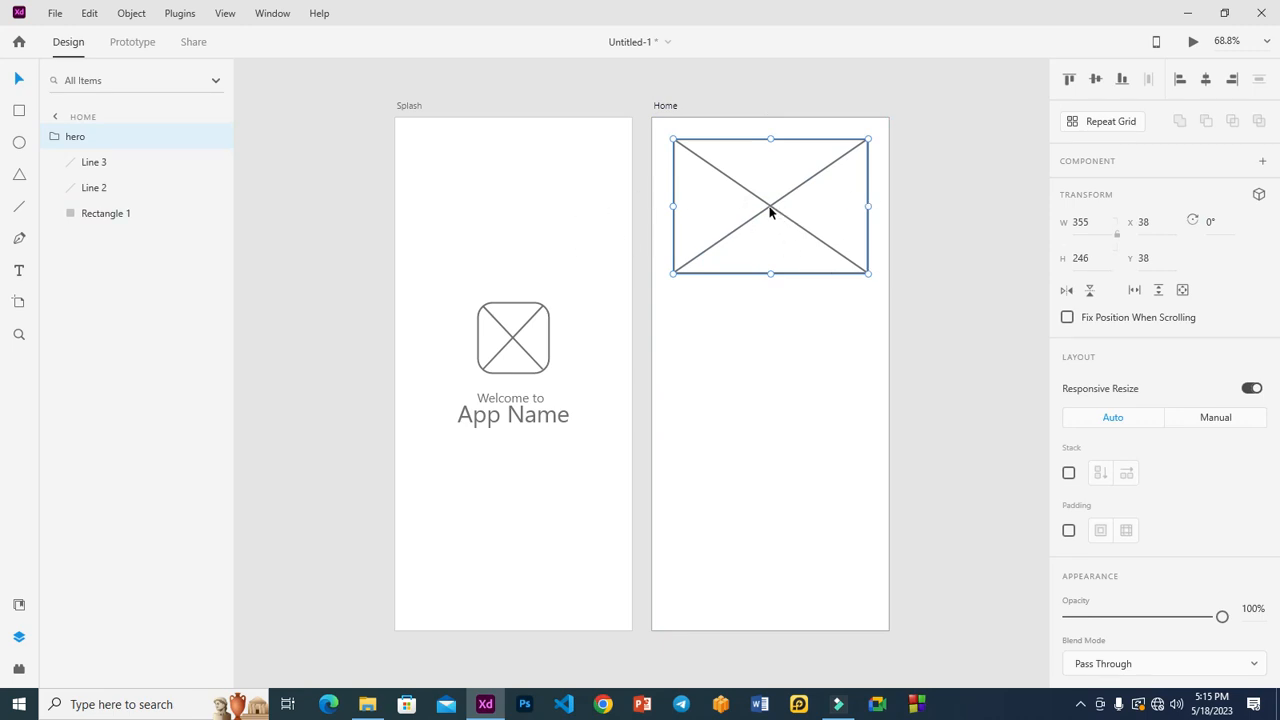
# Step: Duplicate hero just below itself and shrink the copy to 190 × 155
pyautogui.moveTo(770, 211); pyautogui.dragTo(771, 363)
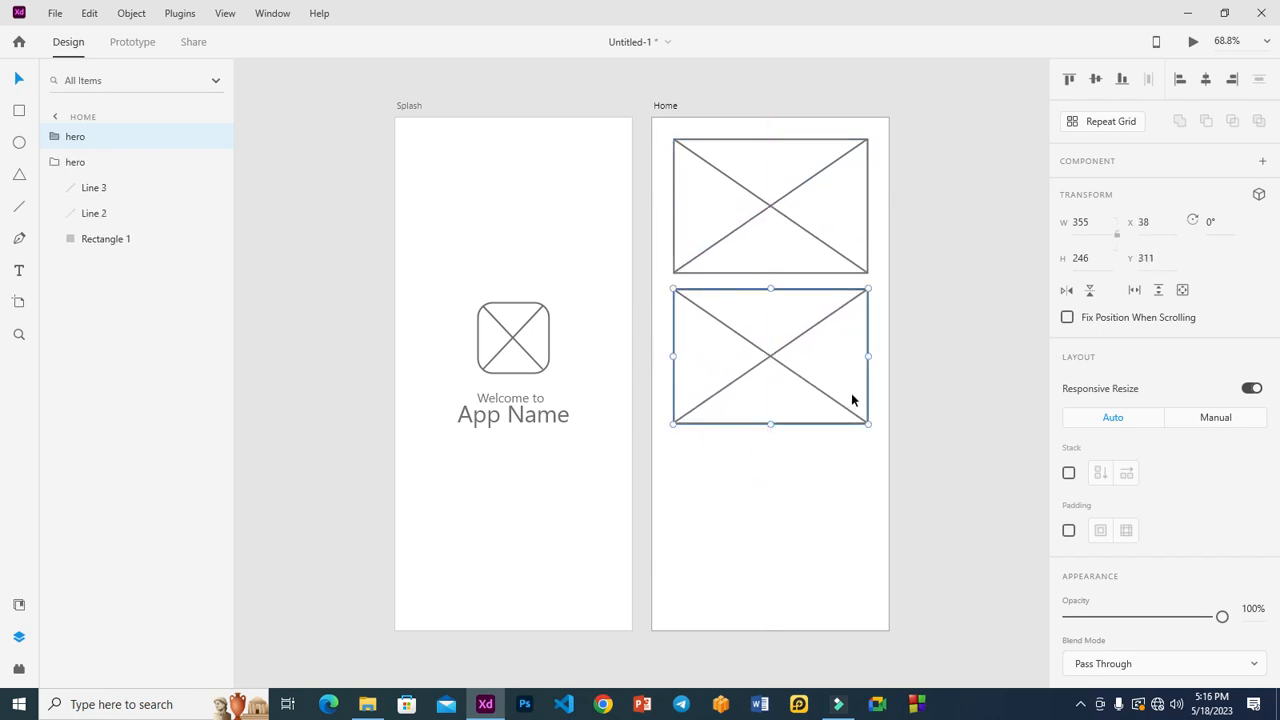
pyautogui.moveTo(869, 425); pyautogui.dragTo(779, 376)
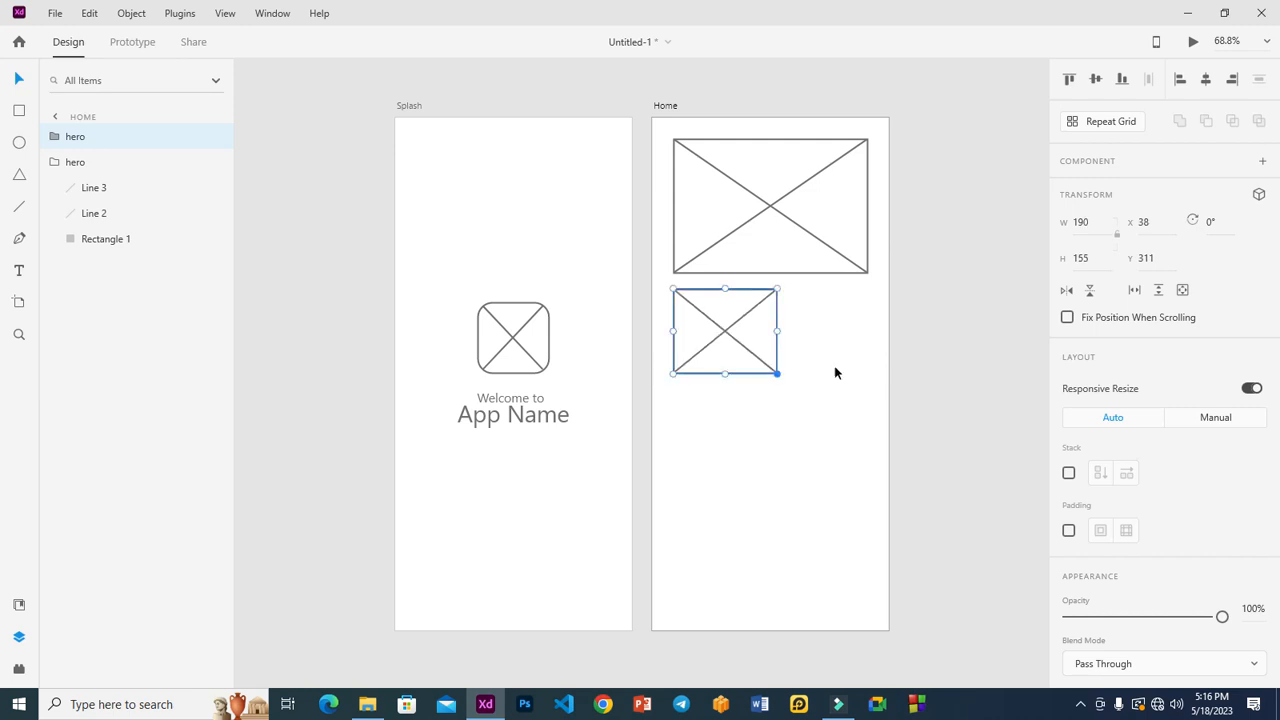
pyautogui.click(826, 432)
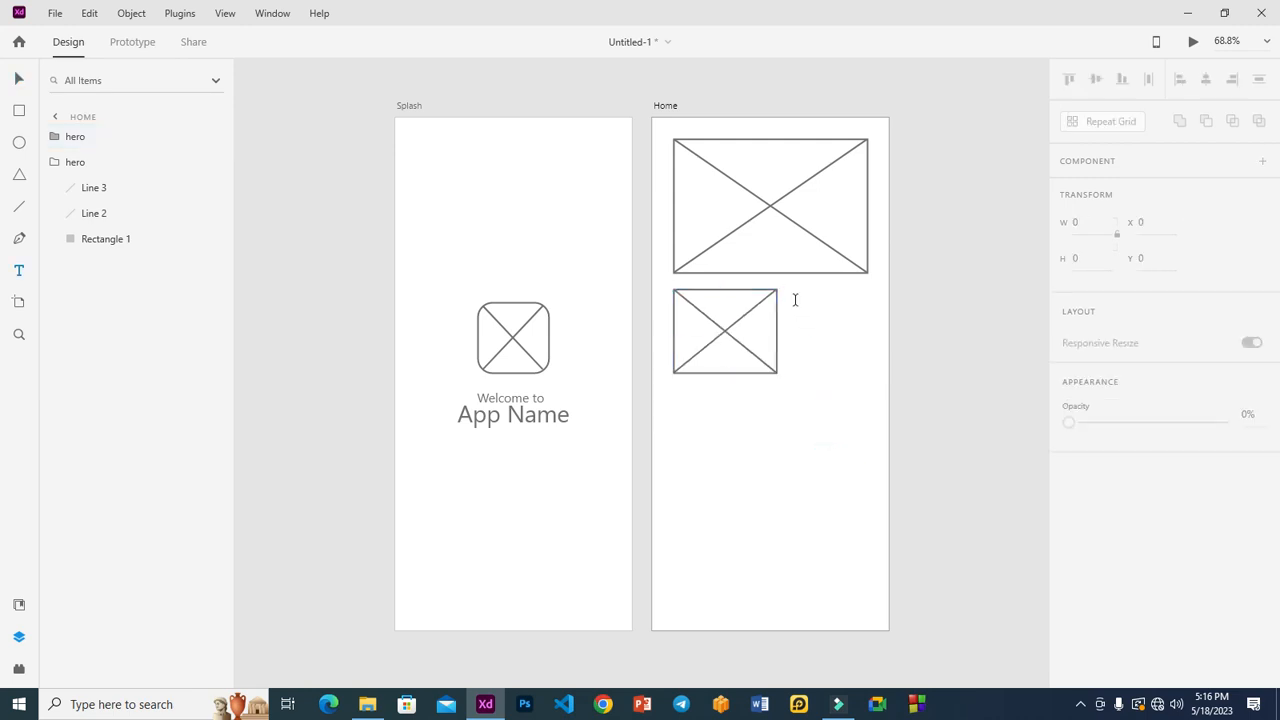
# Step: Add a text box of XXXX placeholder text beside the small image on Home
pyautogui.moveTo(783, 297); pyautogui.dragTo(867, 371)
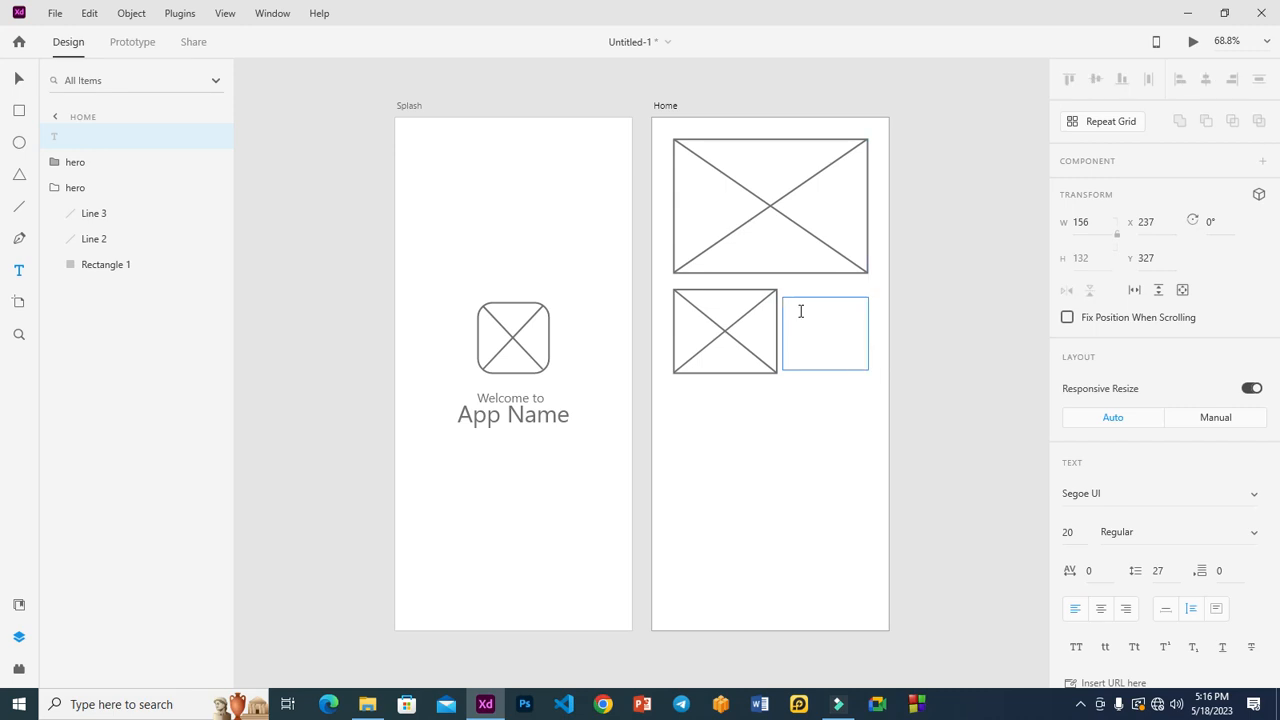
pyautogui.write('xxxxxxxxxxxxxxxxxxxxxxxxxxxxxxxxxxxxxxxxx')
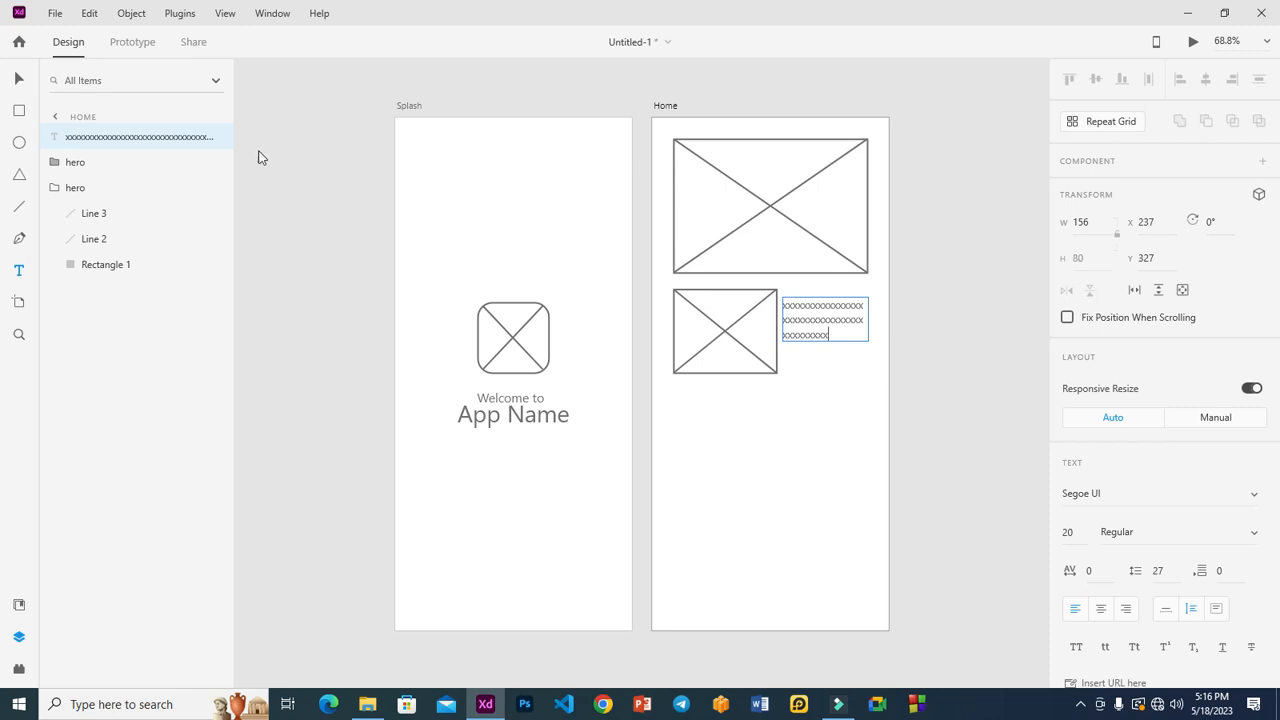
pyautogui.click(19, 78)
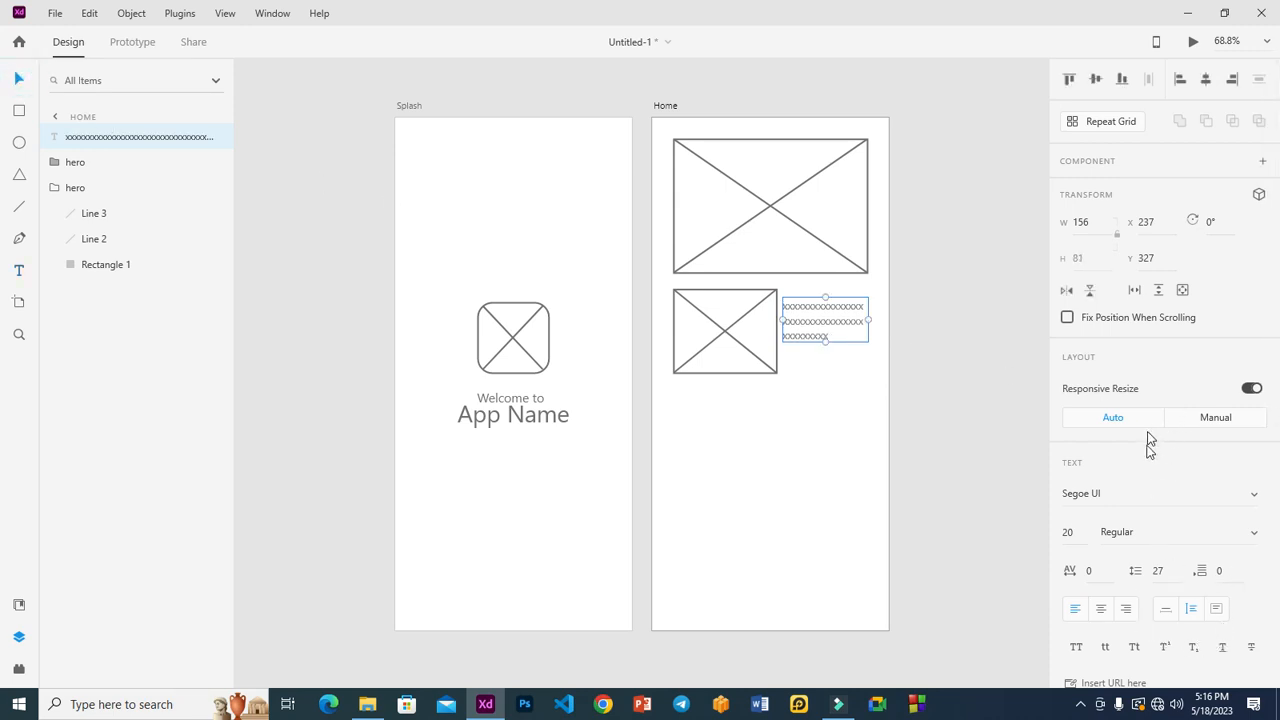
# Step: Set the placeholder text to font size 30 and move it level with the small image
pyautogui.click(1080, 533)
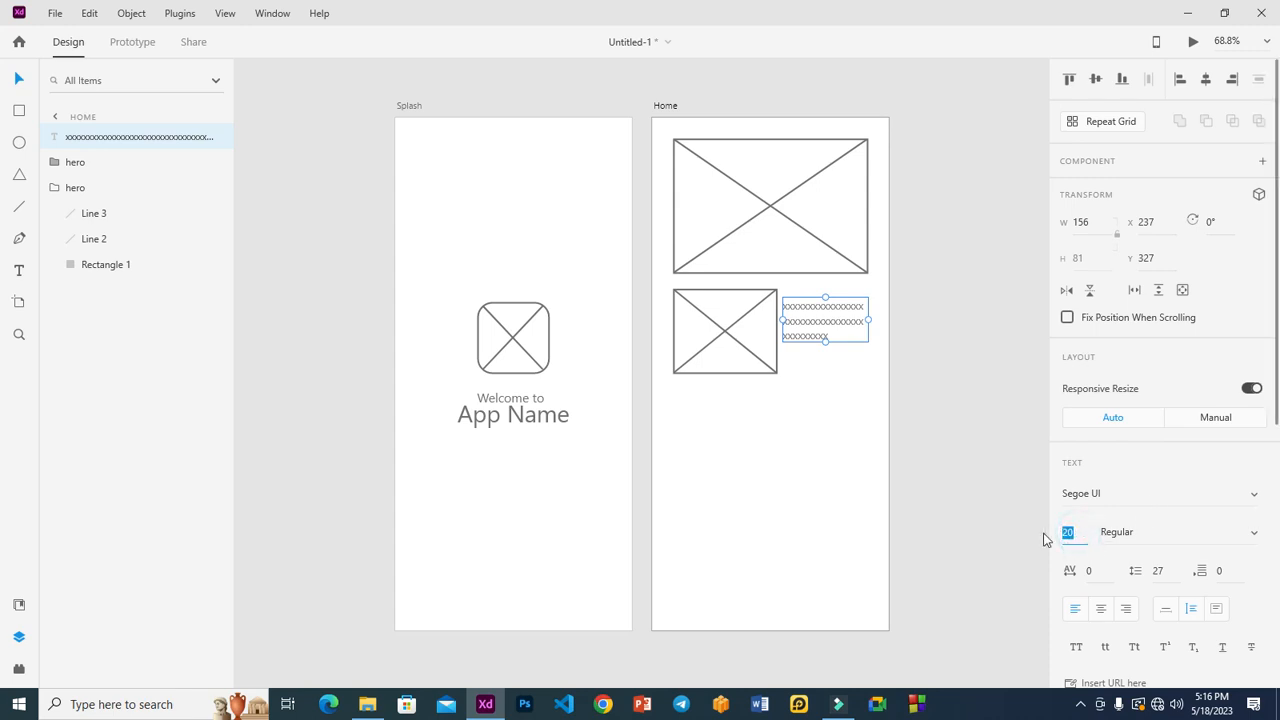
pyautogui.write('3')
pyautogui.press('Return')
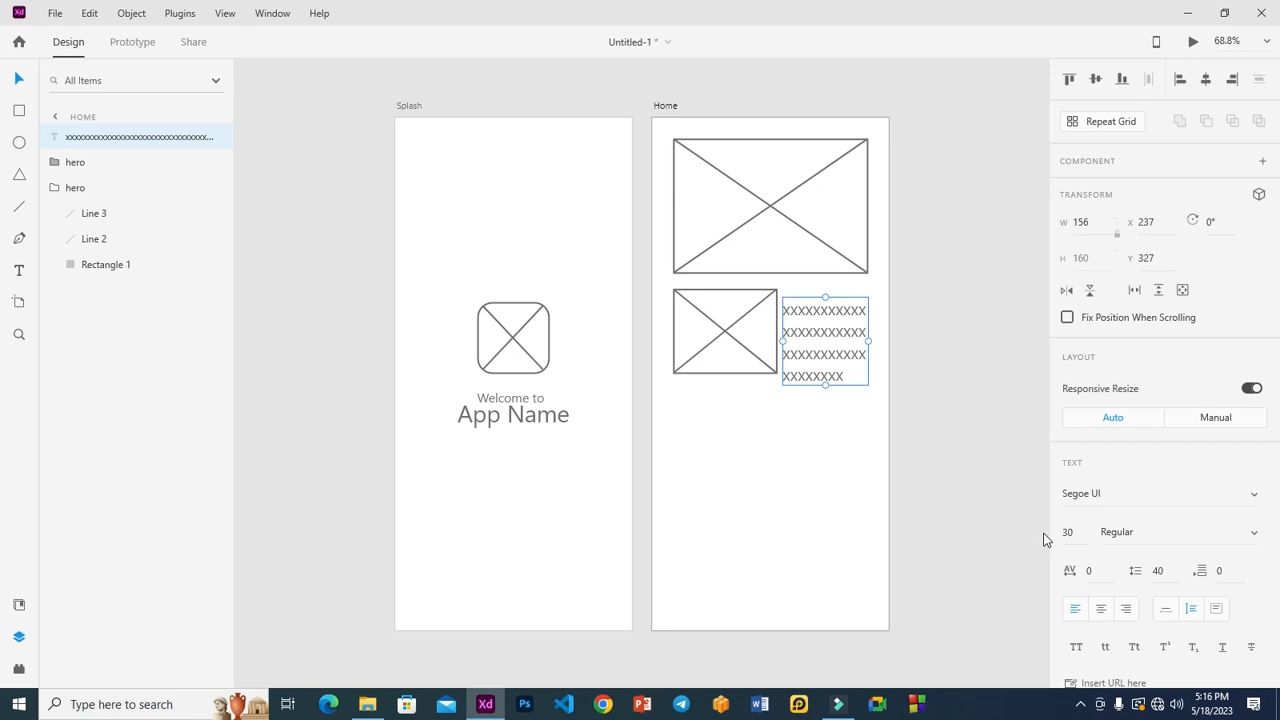
pyautogui.moveTo(826, 334); pyautogui.dragTo(828, 321)
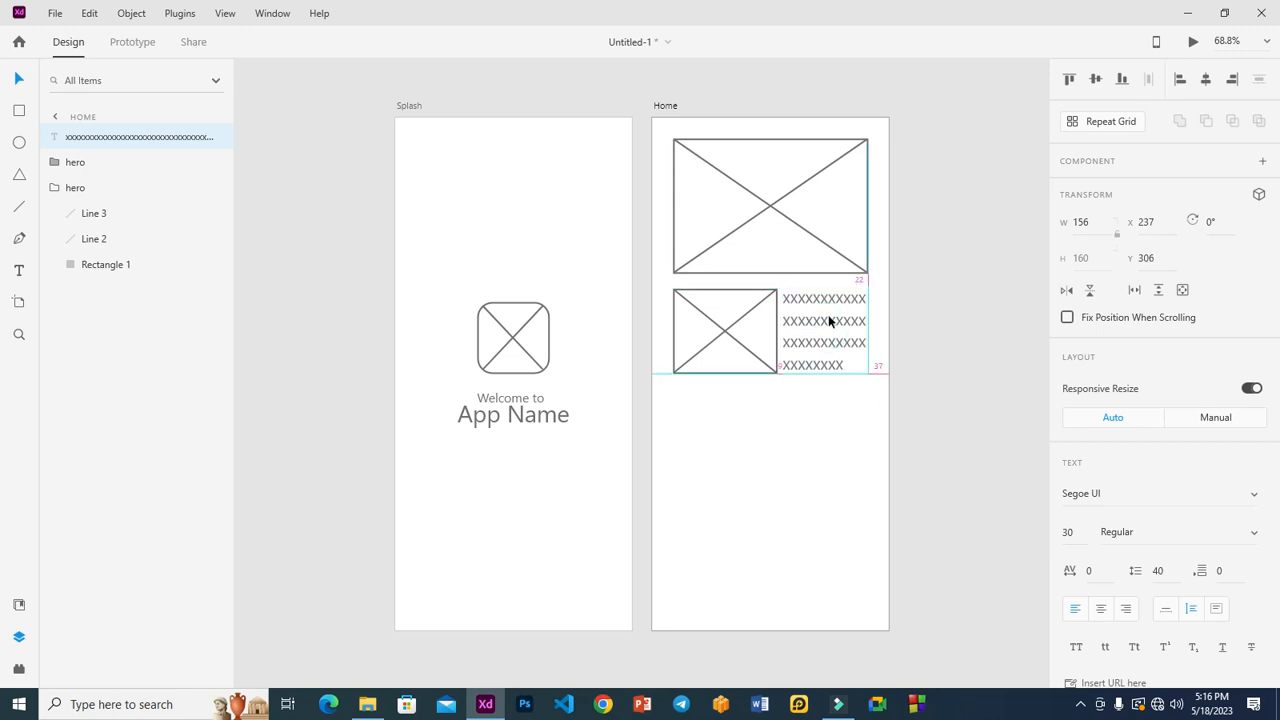
pyautogui.click(961, 303)
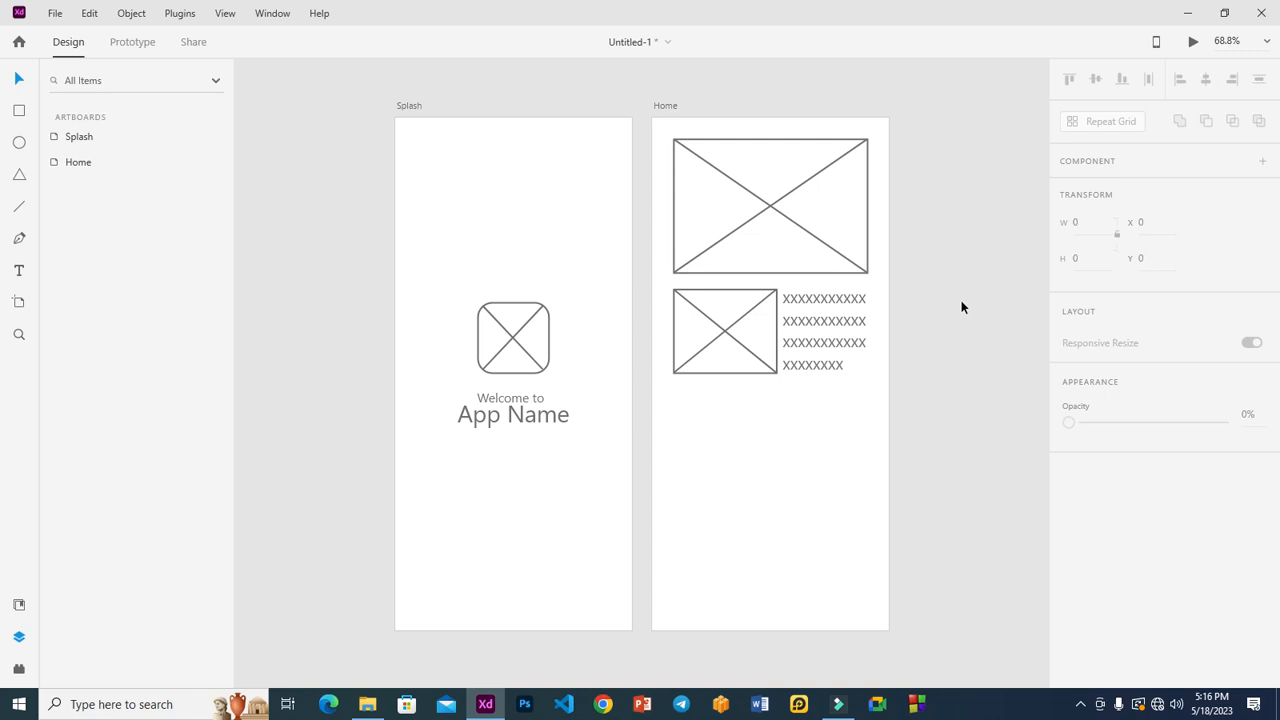
# Step: In the Layers panel, rename the small image's 'hero' layer to 'section'
pyautogui.click(722, 373)
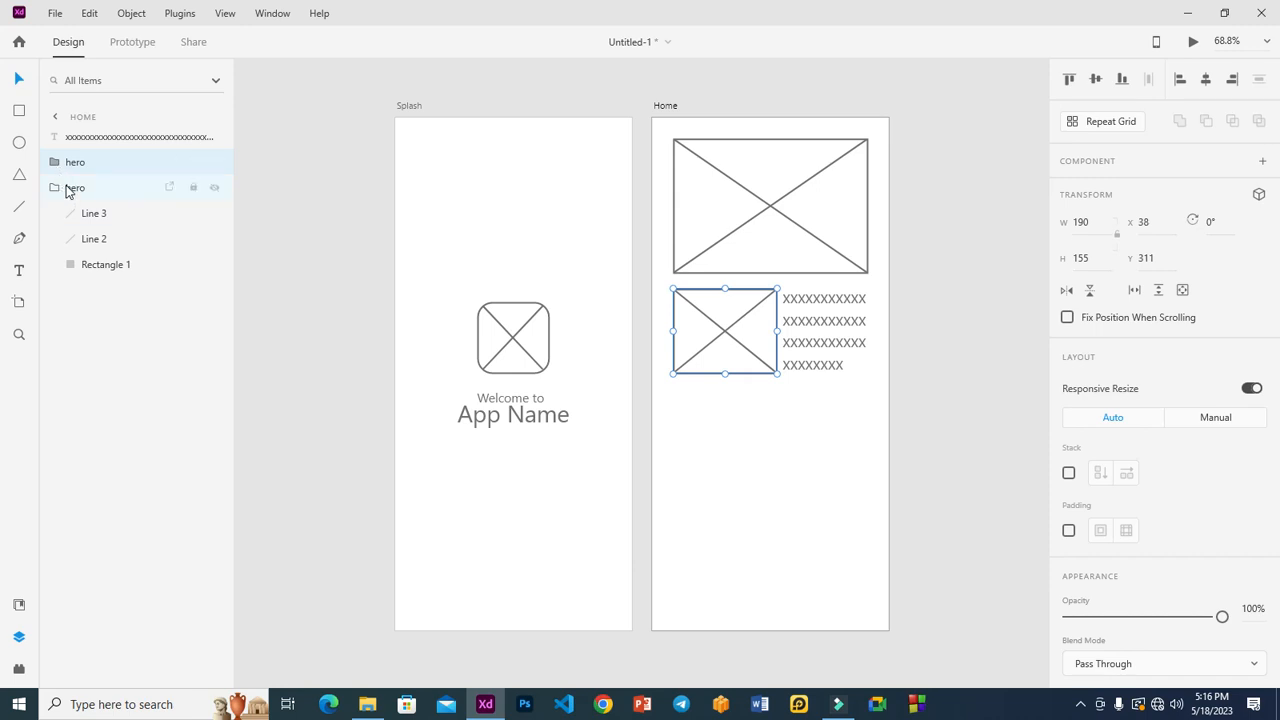
pyautogui.click(70, 189)
pyautogui.click(78, 167)
pyautogui.doubleClick(74, 163)
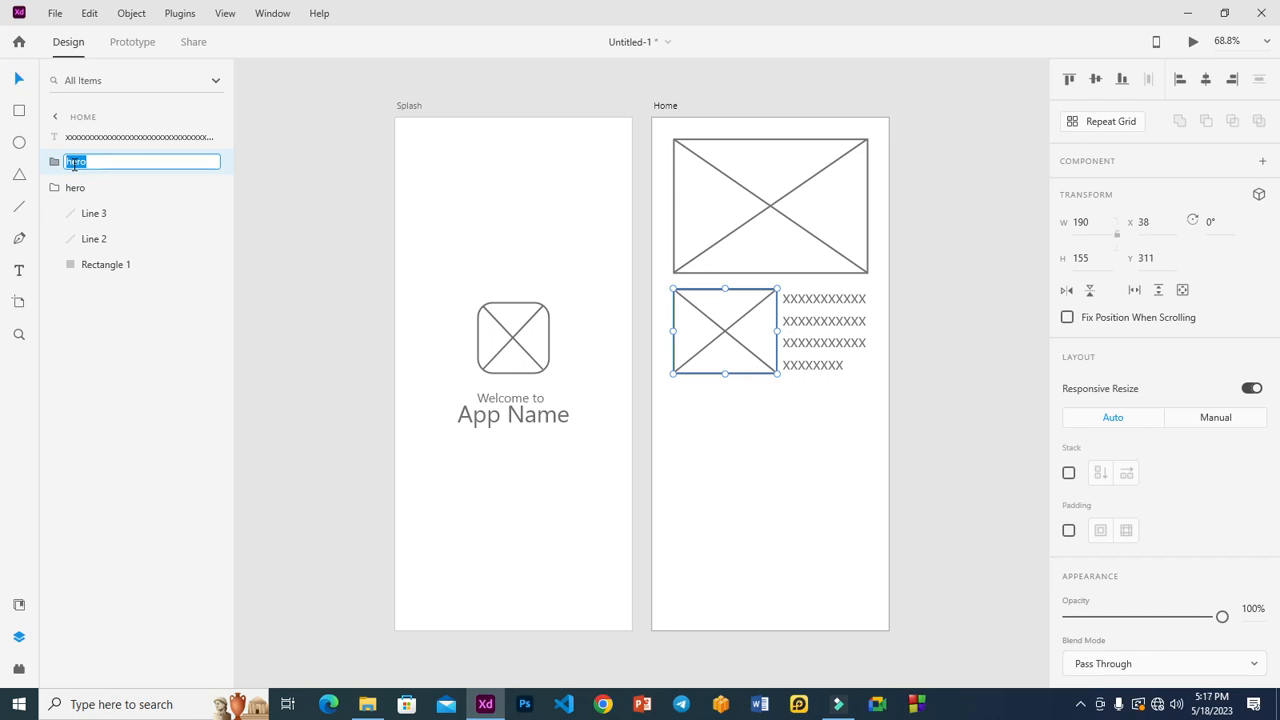
pyautogui.write('section')
pyautogui.click(291, 209)
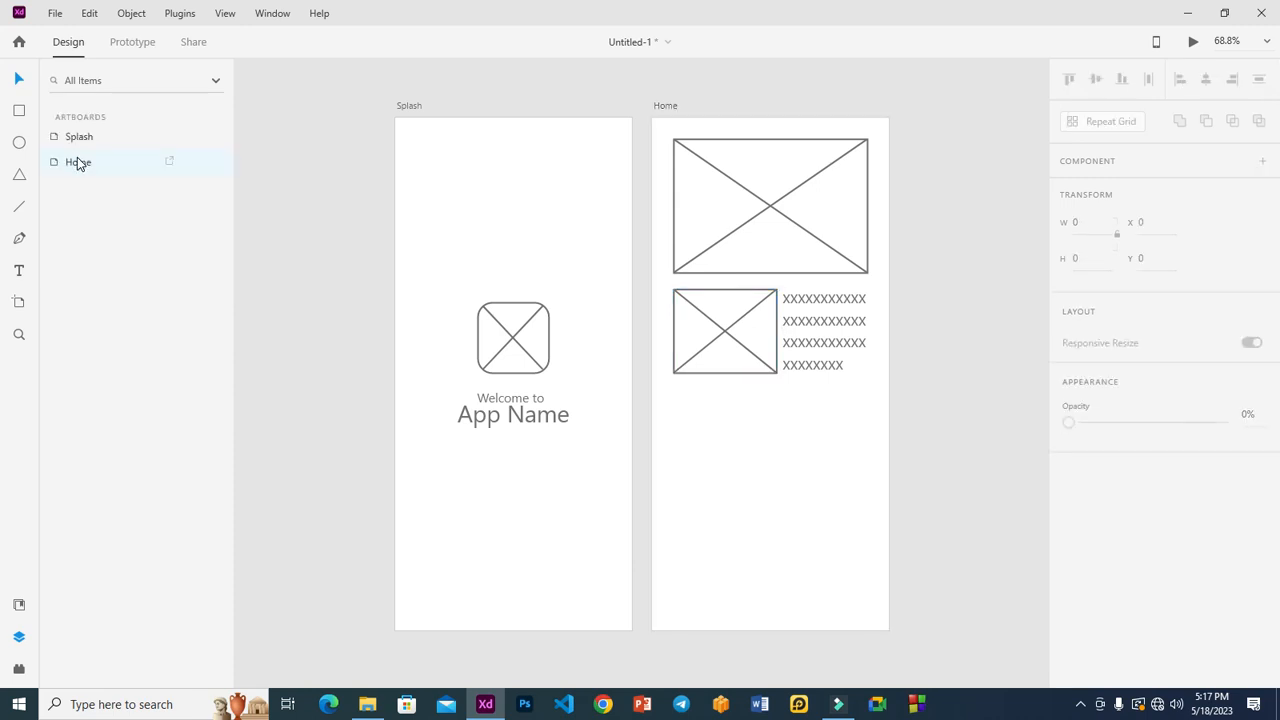
pyautogui.click(920, 213)
pyautogui.click(721, 333)
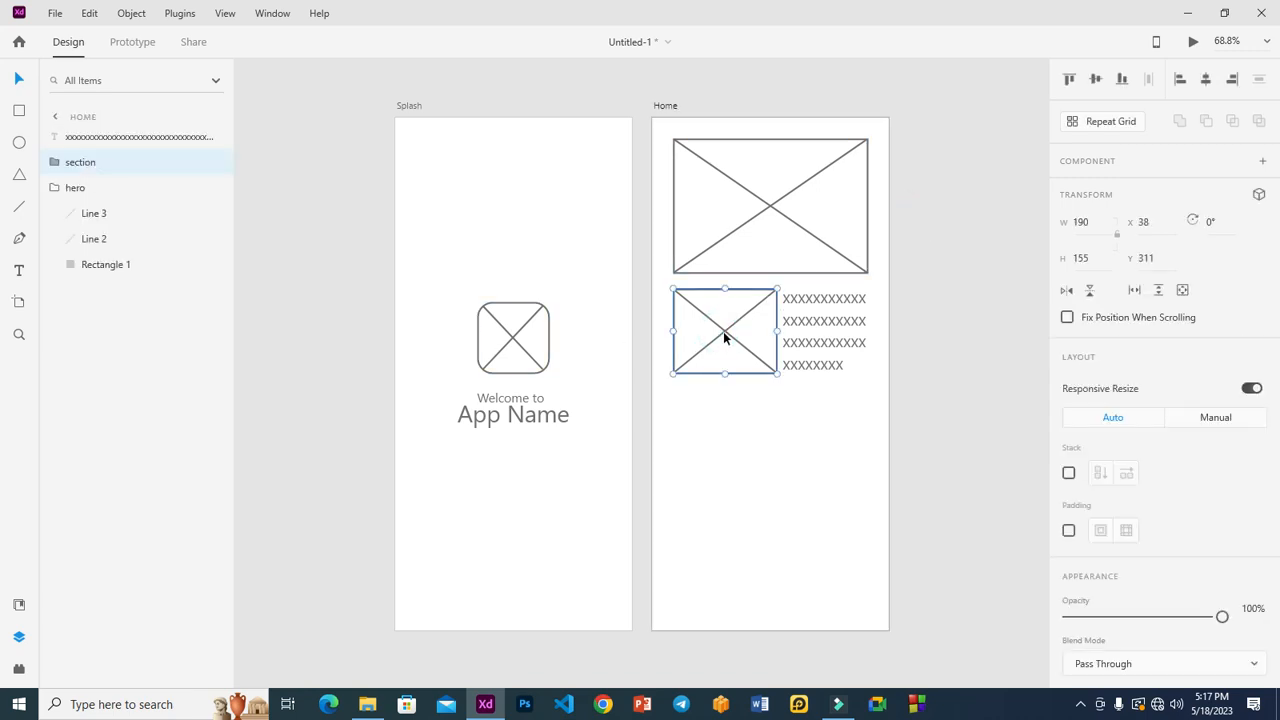
# Step: Duplicate the small image box below and size the two 151 × 137 copies side by side
pyautogui.moveTo(726, 338); pyautogui.dragTo(725, 434)
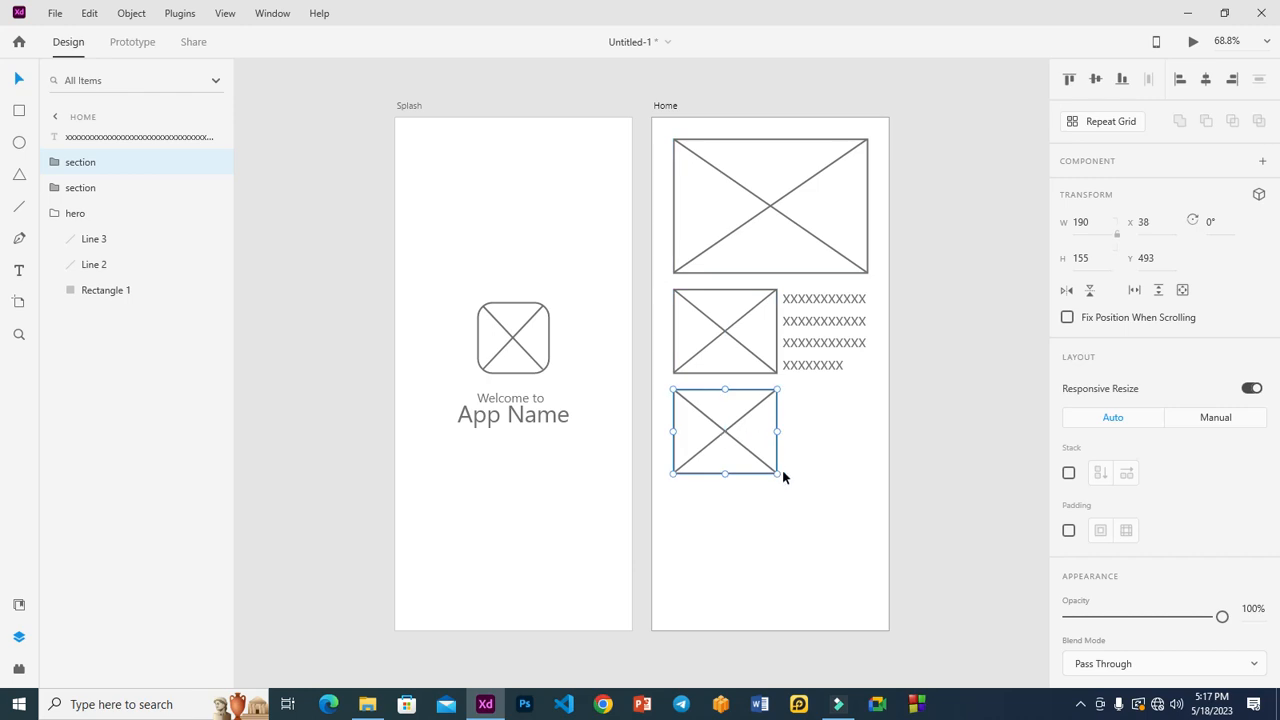
pyautogui.moveTo(777, 474); pyautogui.dragTo(826, 432)
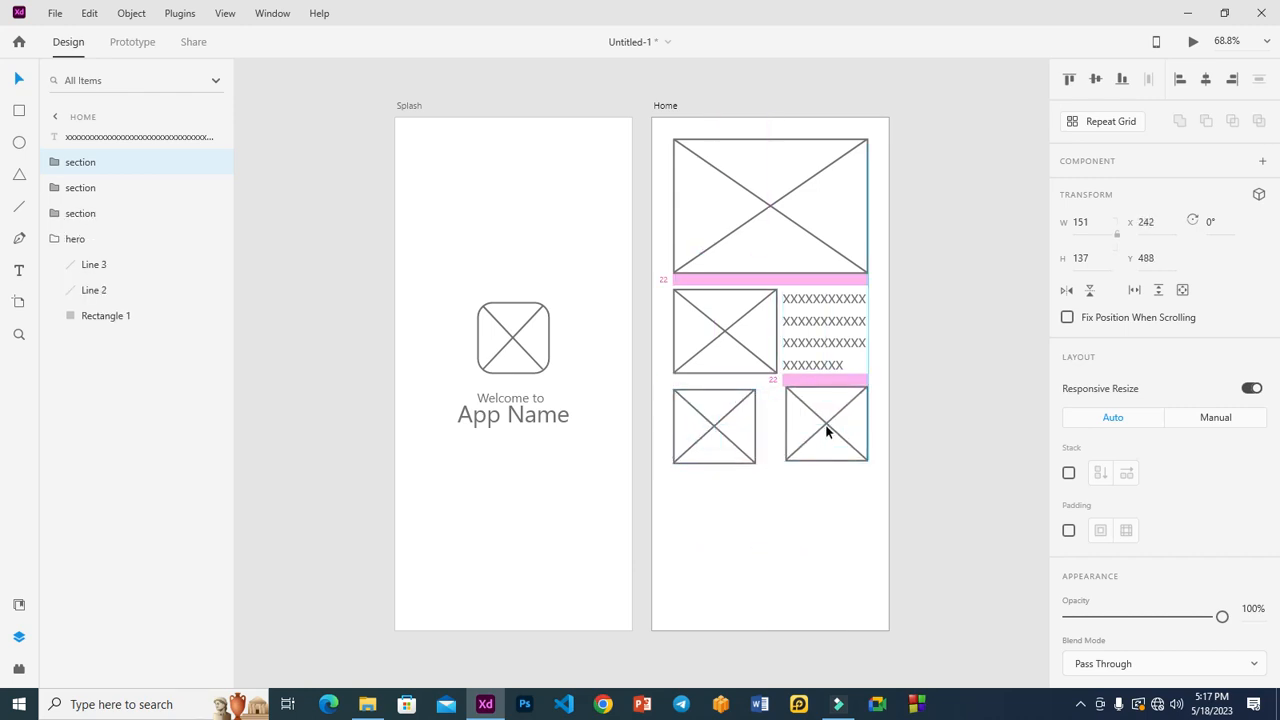
pyautogui.moveTo(826, 425); pyautogui.dragTo(826, 427)
pyautogui.click(942, 367)
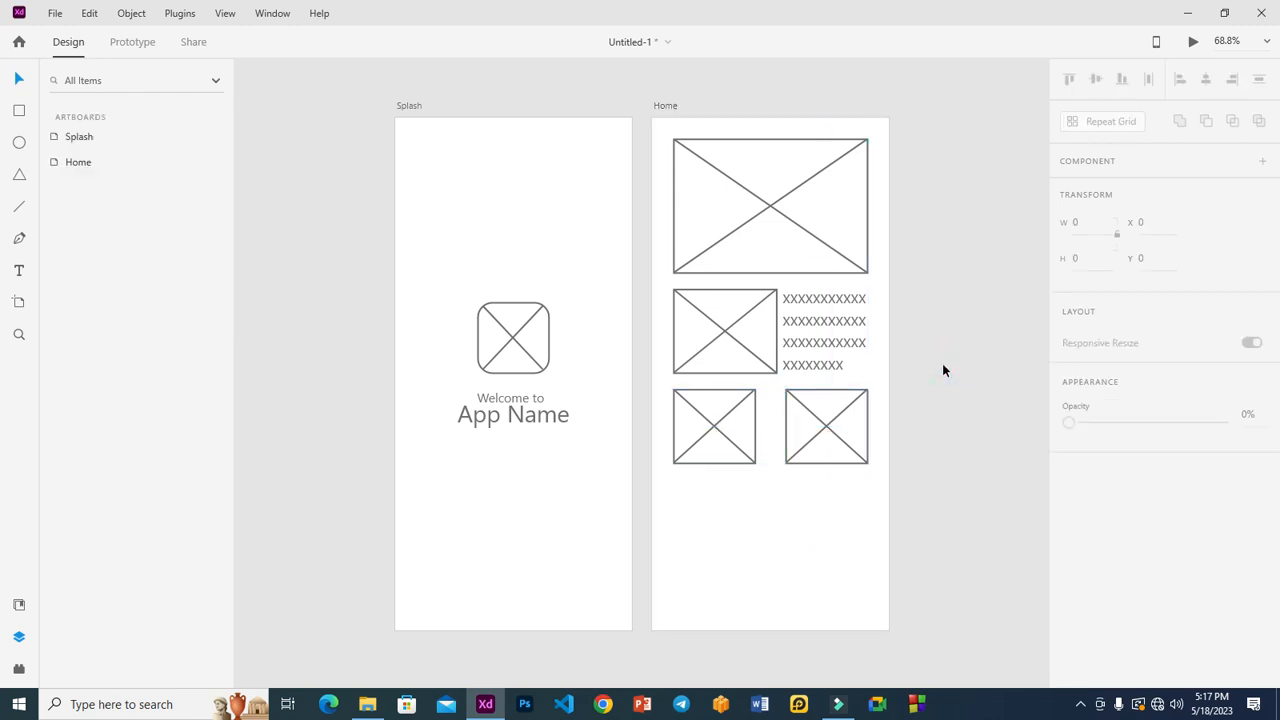
pyautogui.click(748, 426)
pyautogui.moveTo(759, 424); pyautogui.dragTo(777, 427)
pyautogui.click(826, 429)
pyautogui.click(938, 348)
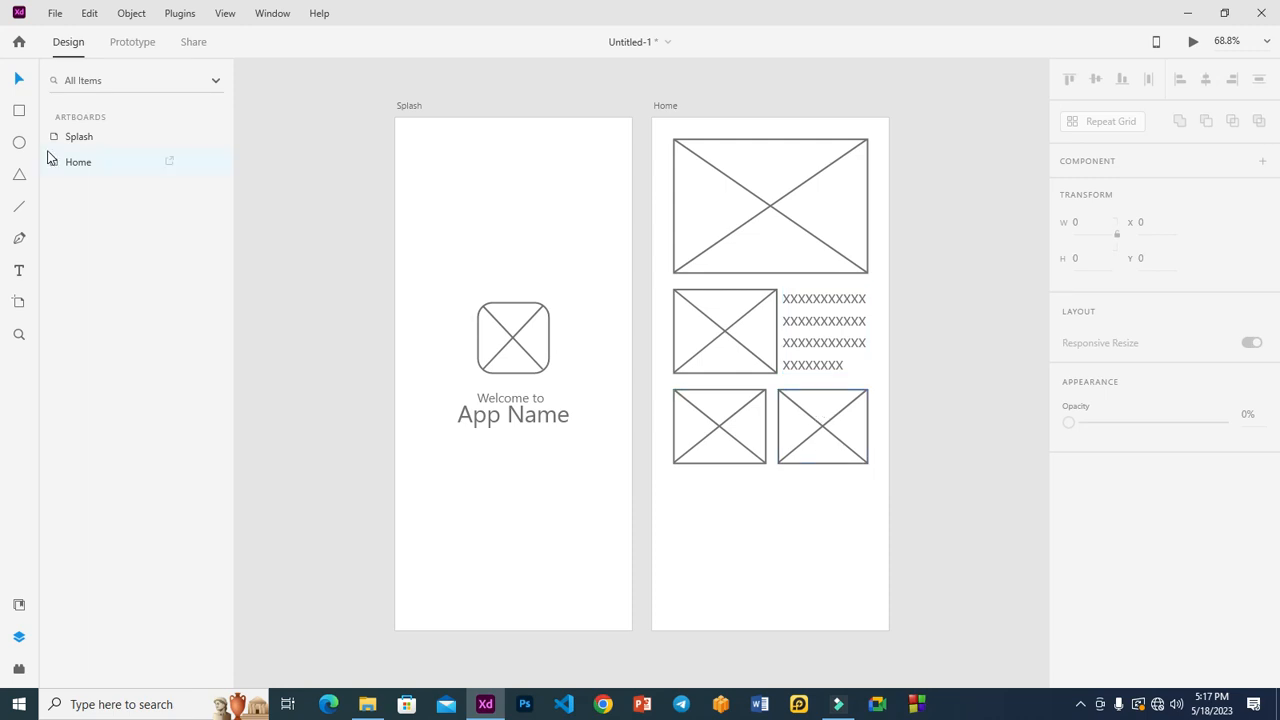
# Step: Draw a short rectangle below the small images and round its corners
pyautogui.click(711, 503)
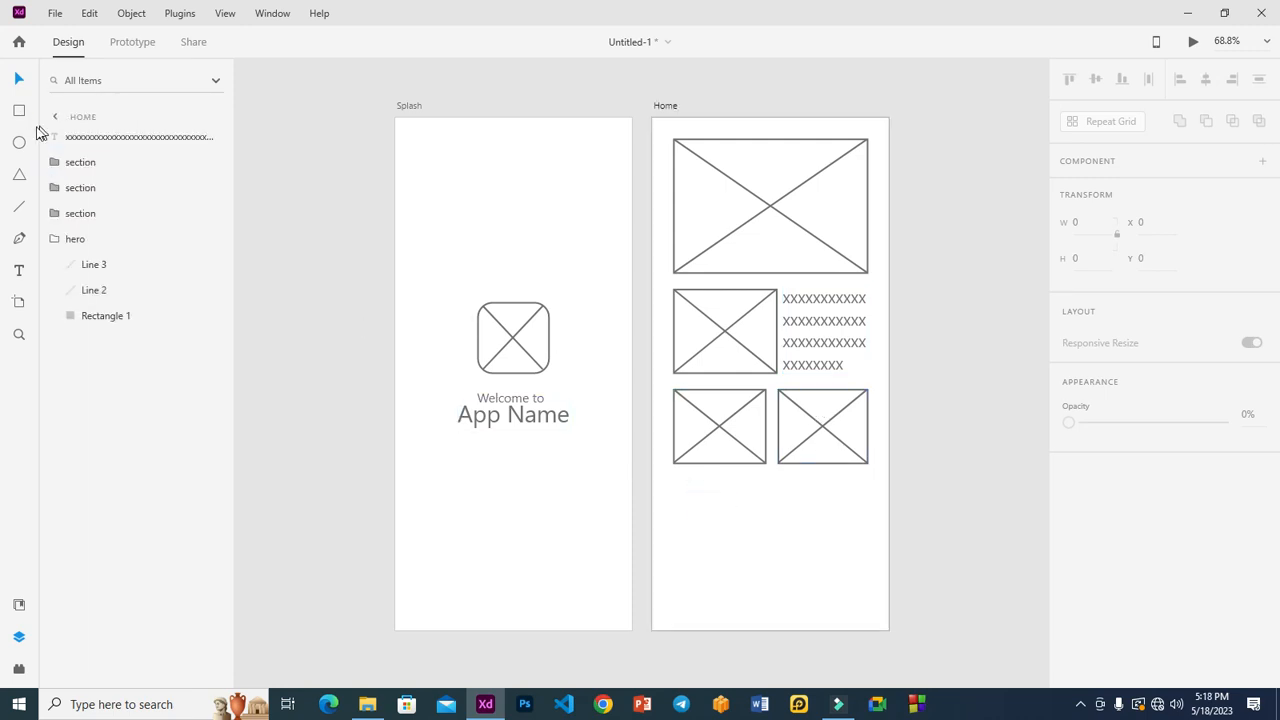
pyautogui.click(20, 110)
pyautogui.moveTo(678, 488); pyautogui.dragTo(766, 522)
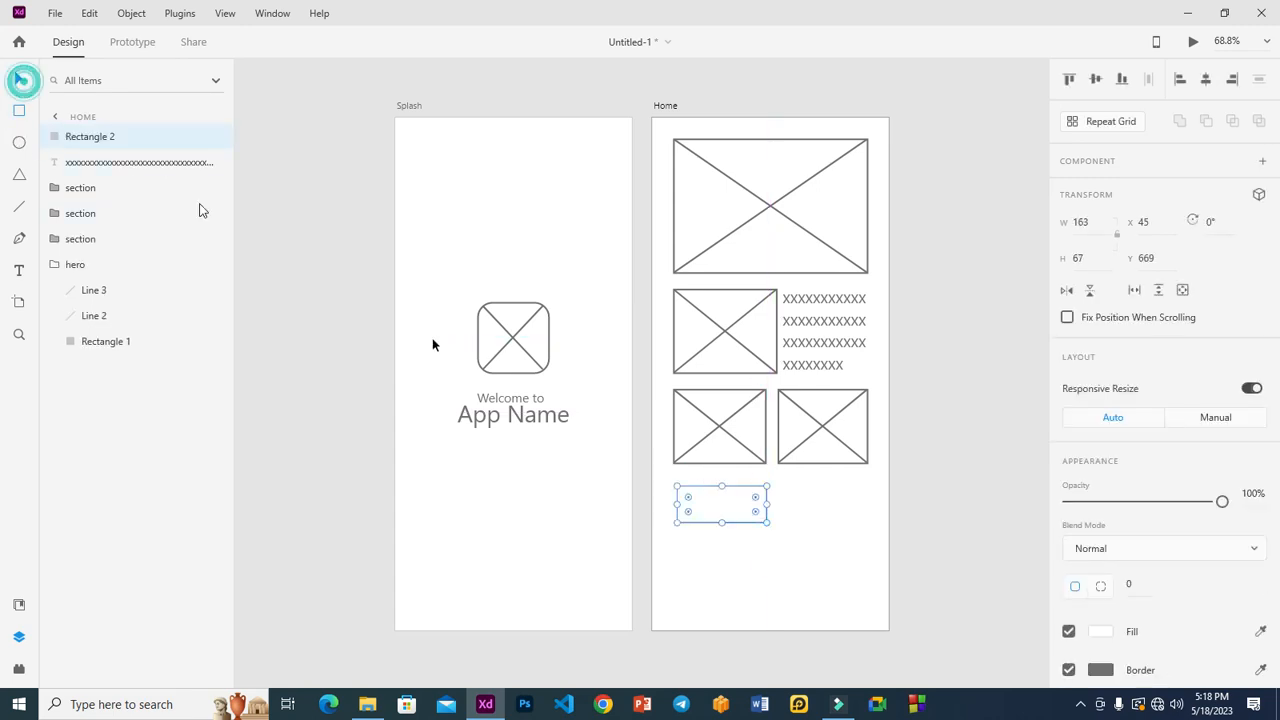
pyautogui.moveTo(704, 496)
pyautogui.mouseDown()
pyautogui.moveTo(704, 481)
pyautogui.moveTo(690, 483)
pyautogui.mouseUp()
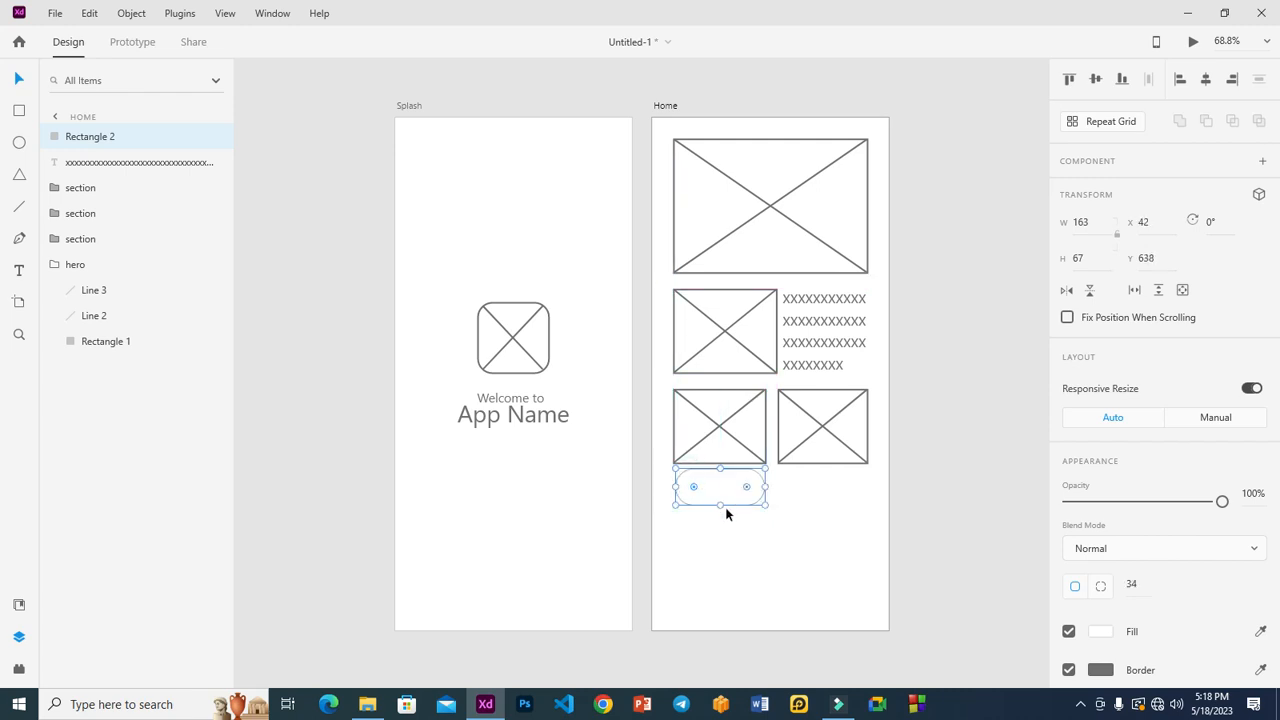
pyautogui.moveTo(719, 506); pyautogui.dragTo(684, 480)
pyautogui.moveTo(685, 483); pyautogui.dragTo(767, 483)
pyautogui.click(875, 532)
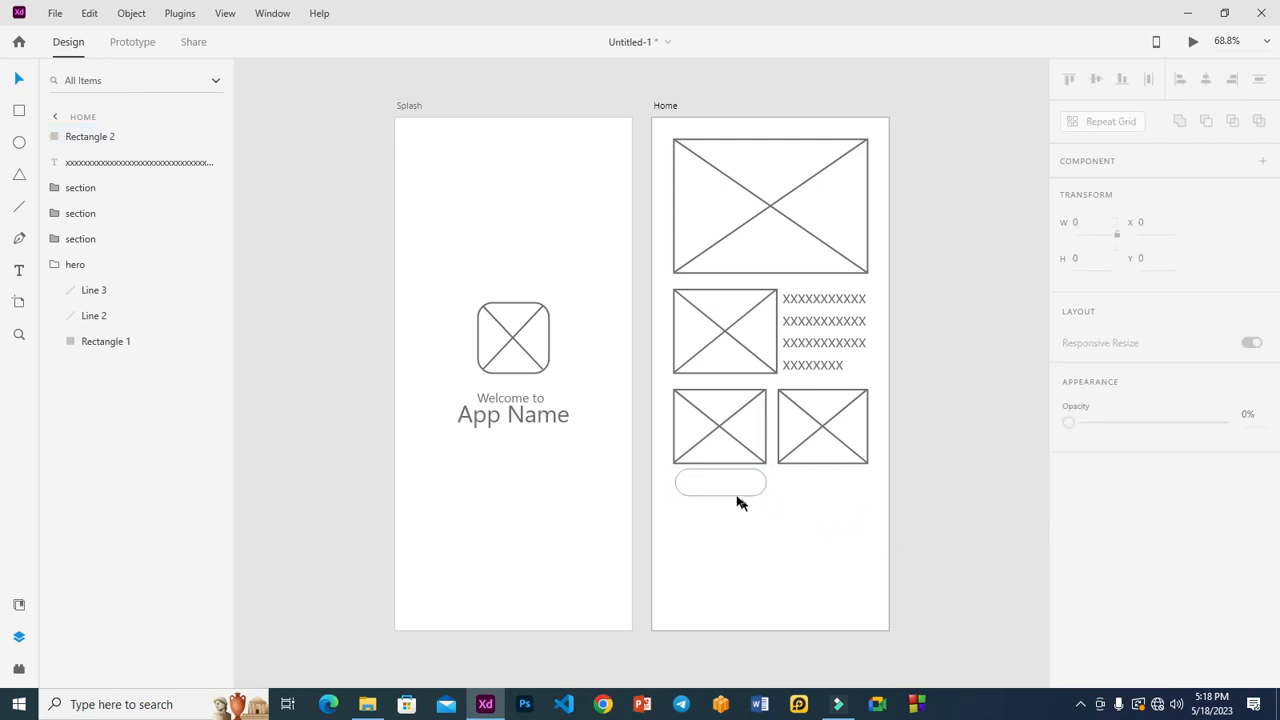
# Step: Reposition the button shape lower and refine it to 361 × 75 with corner radius 29
pyautogui.click(731, 489)
pyautogui.moveTo(726, 486); pyautogui.dragTo(868, 507)
pyautogui.moveTo(766, 518); pyautogui.dragTo(772, 487)
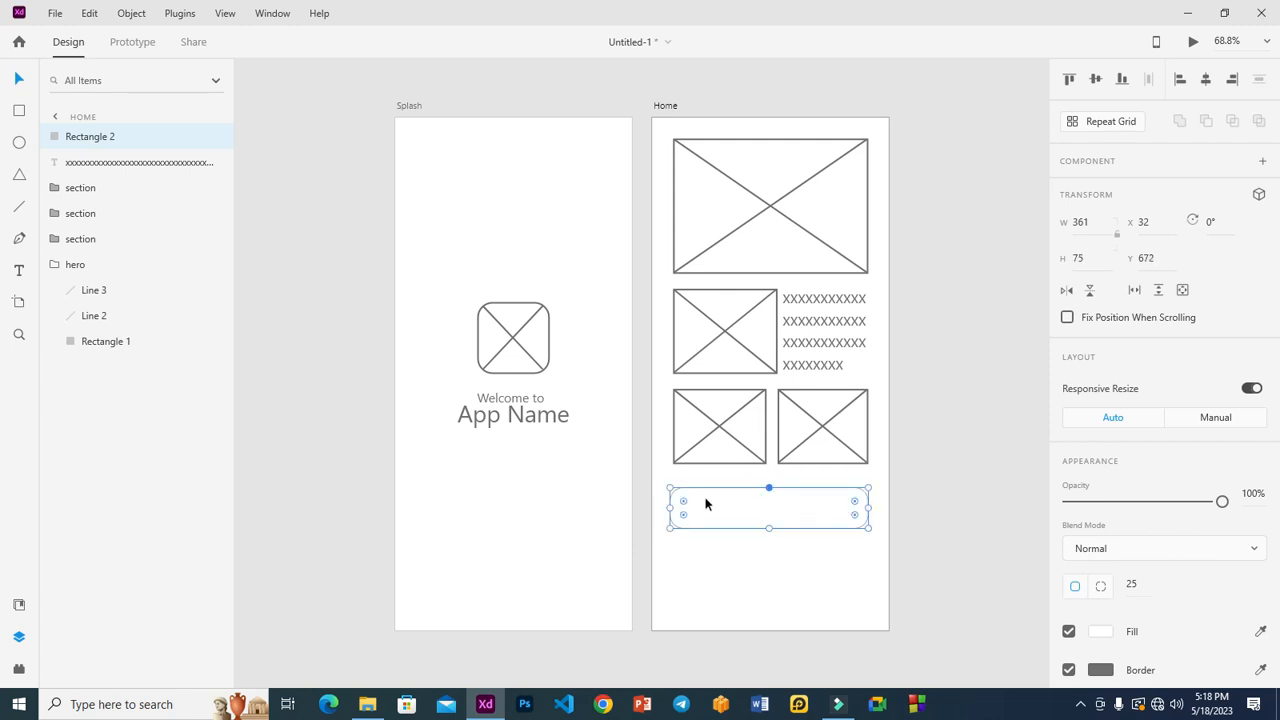
pyautogui.moveTo(684, 503); pyautogui.dragTo(688, 505)
pyautogui.scroll(-1, 1110, 530)
pyautogui.scroll(-5, 1116, 486)
pyautogui.click(1124, 371)
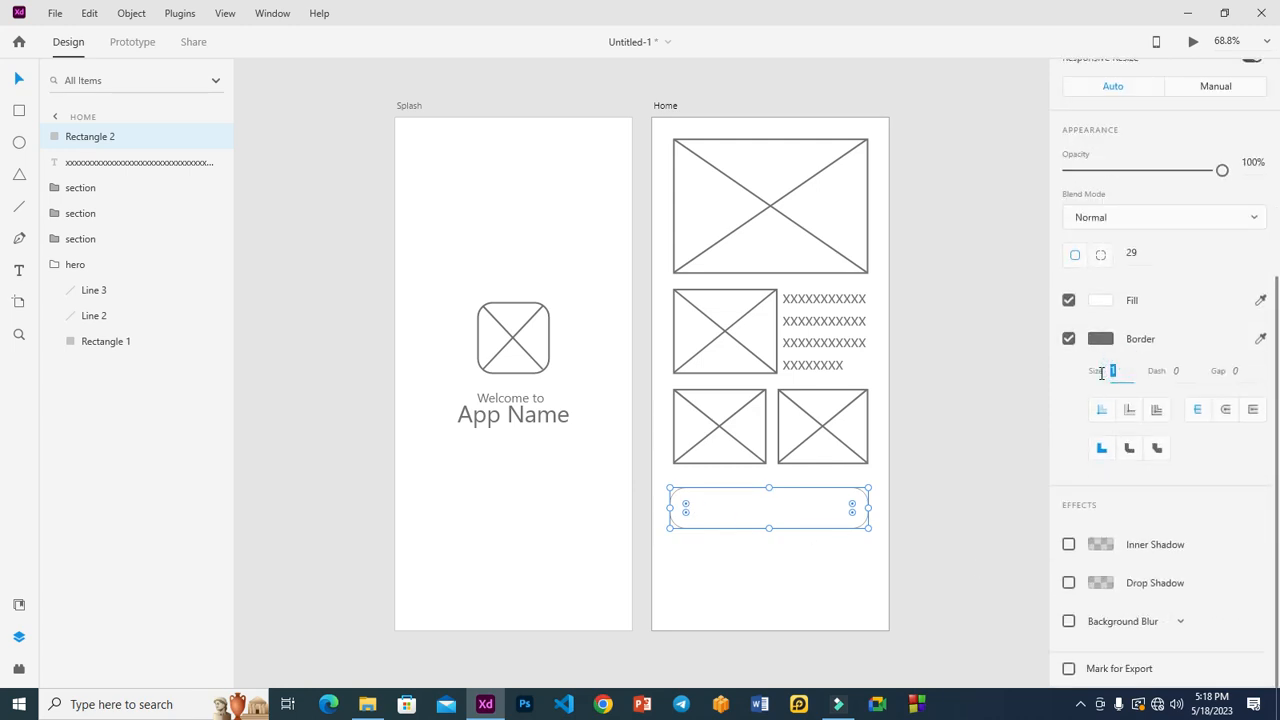
pyautogui.click(797, 568)
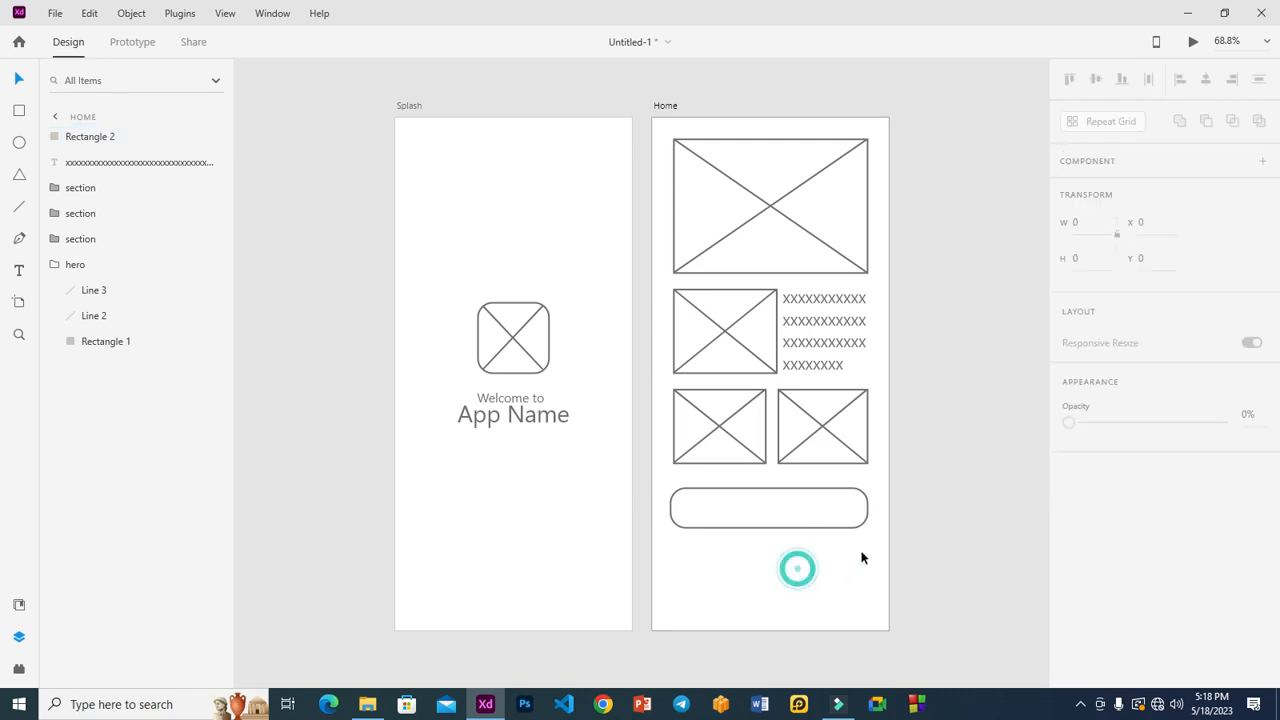
pyautogui.click(775, 514)
pyautogui.moveTo(775, 514); pyautogui.dragTo(776, 532)
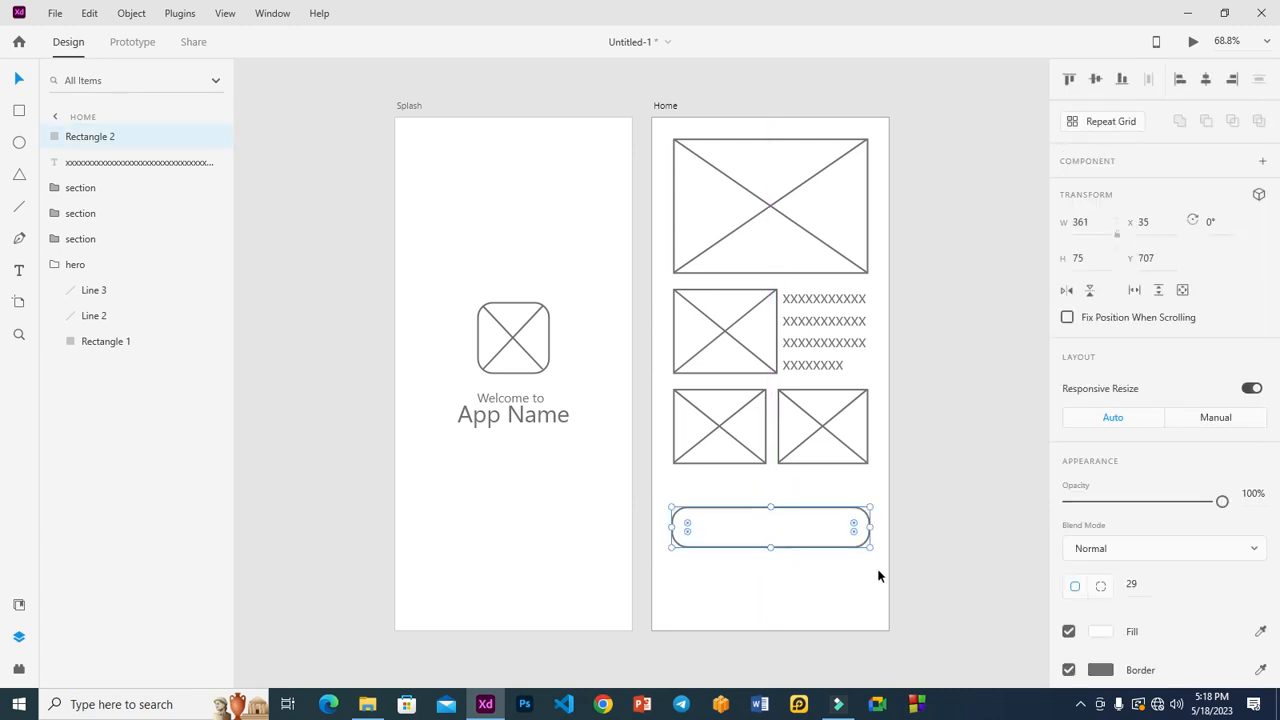
pyautogui.click(920, 499)
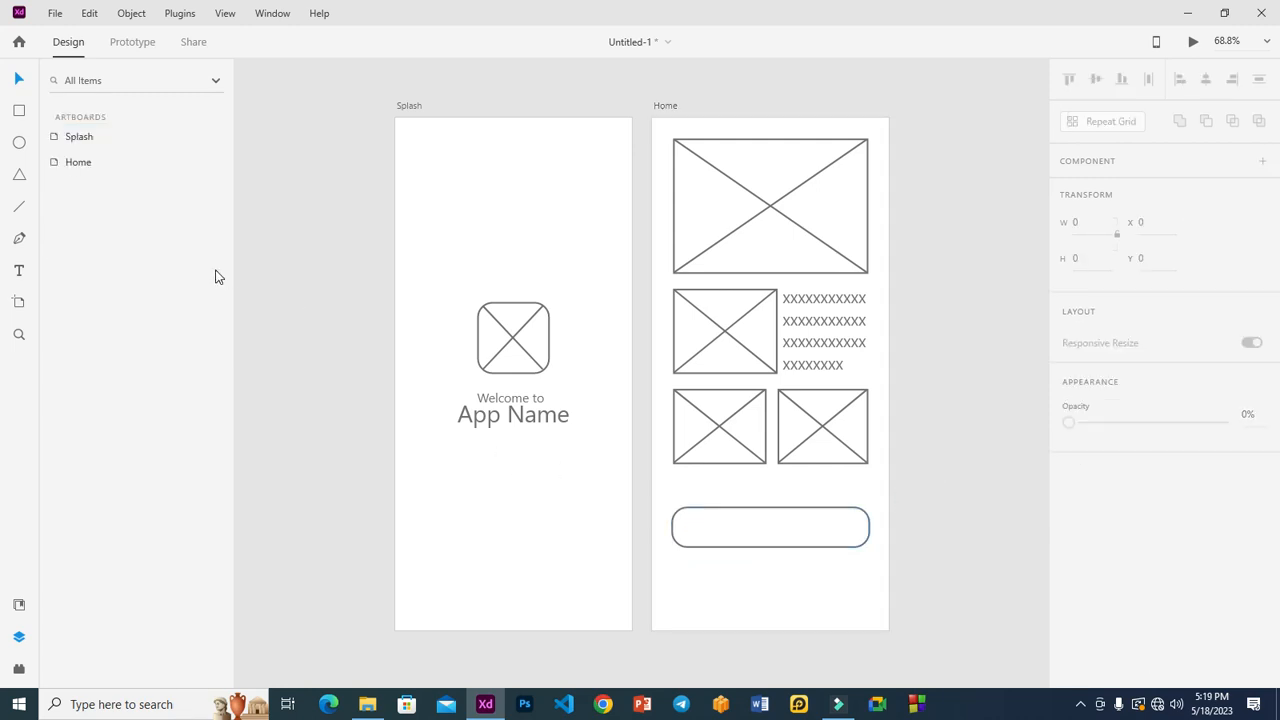
# Step: Draw a wide rounded bar across the bottom of the Home artboard
pyautogui.press('r')
pyautogui.moveTo(646, 577); pyautogui.dragTo(894, 643)
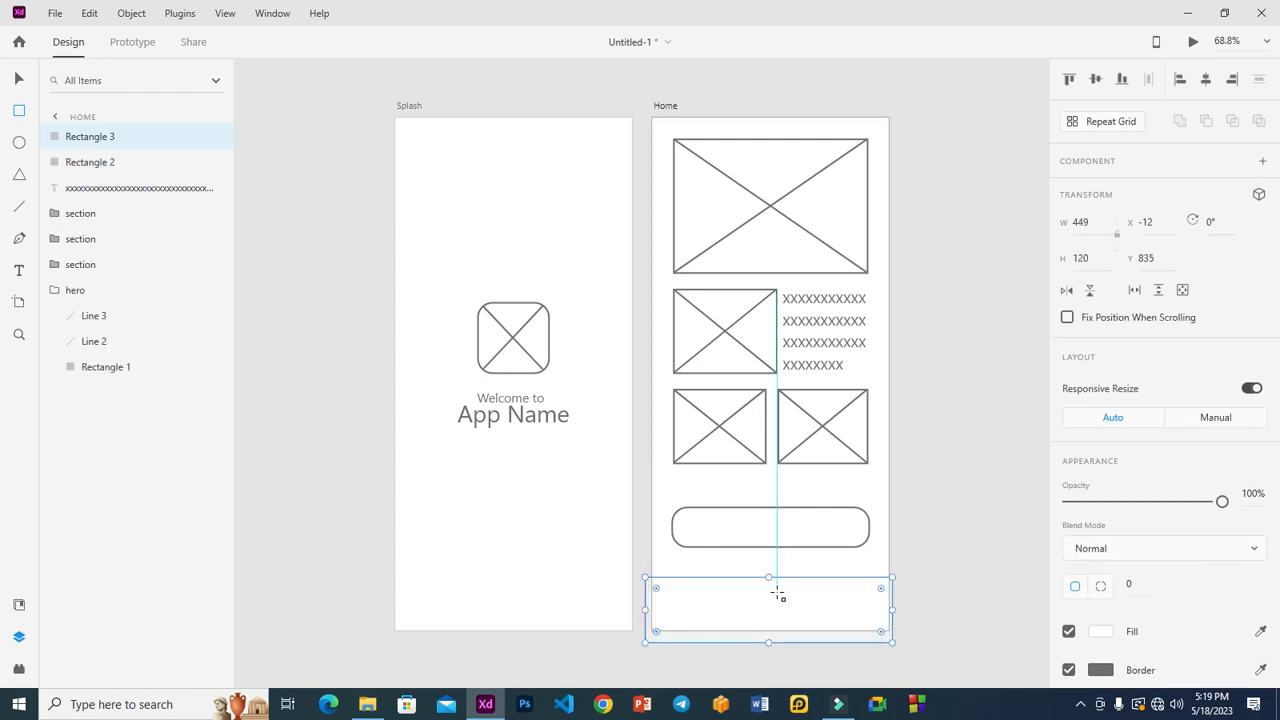
pyautogui.moveTo(768, 576); pyautogui.dragTo(769, 587)
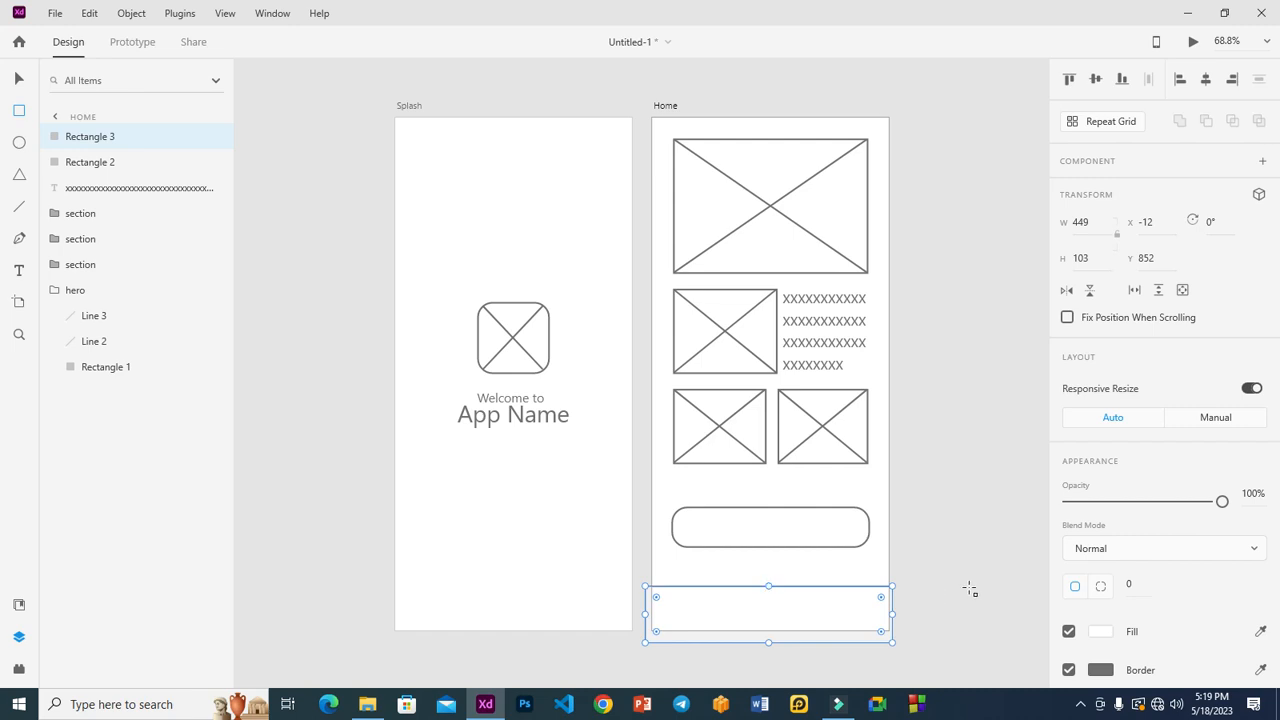
pyautogui.click(880, 598)
pyautogui.moveTo(877, 596); pyautogui.dragTo(868, 596)
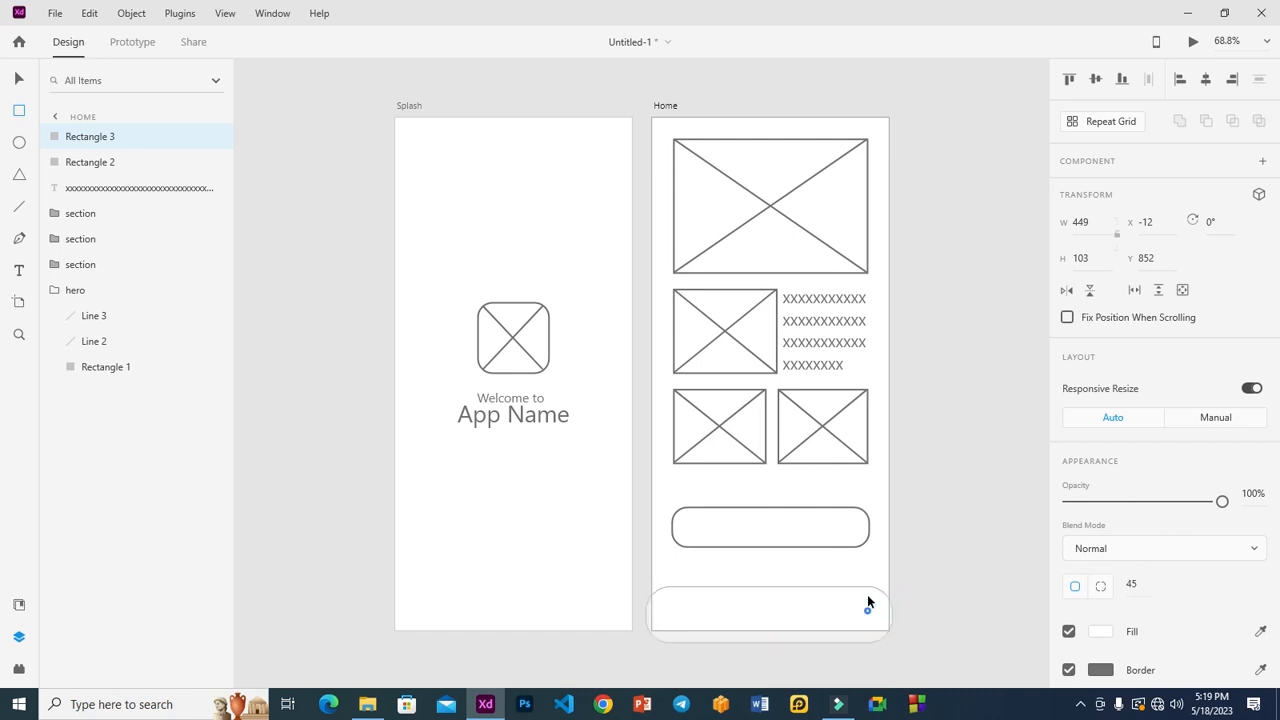
pyautogui.moveTo(898, 615); pyautogui.dragTo(898, 615)
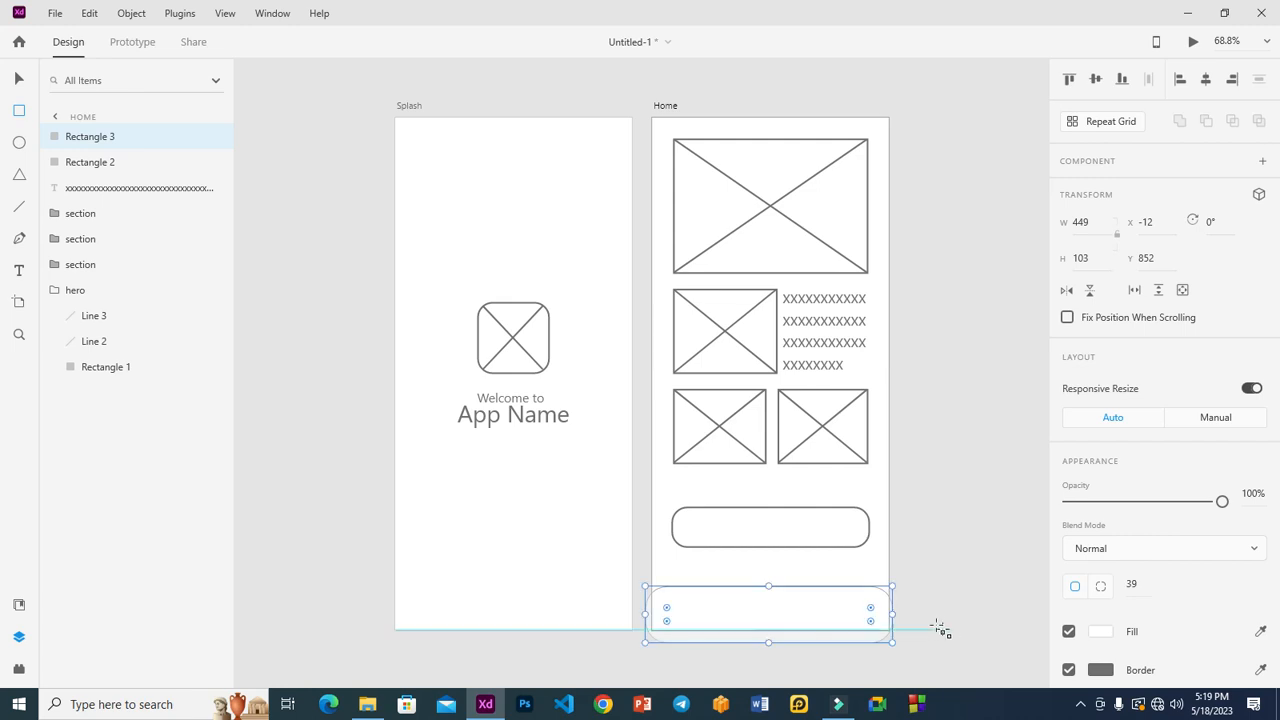
pyautogui.click(18, 80)
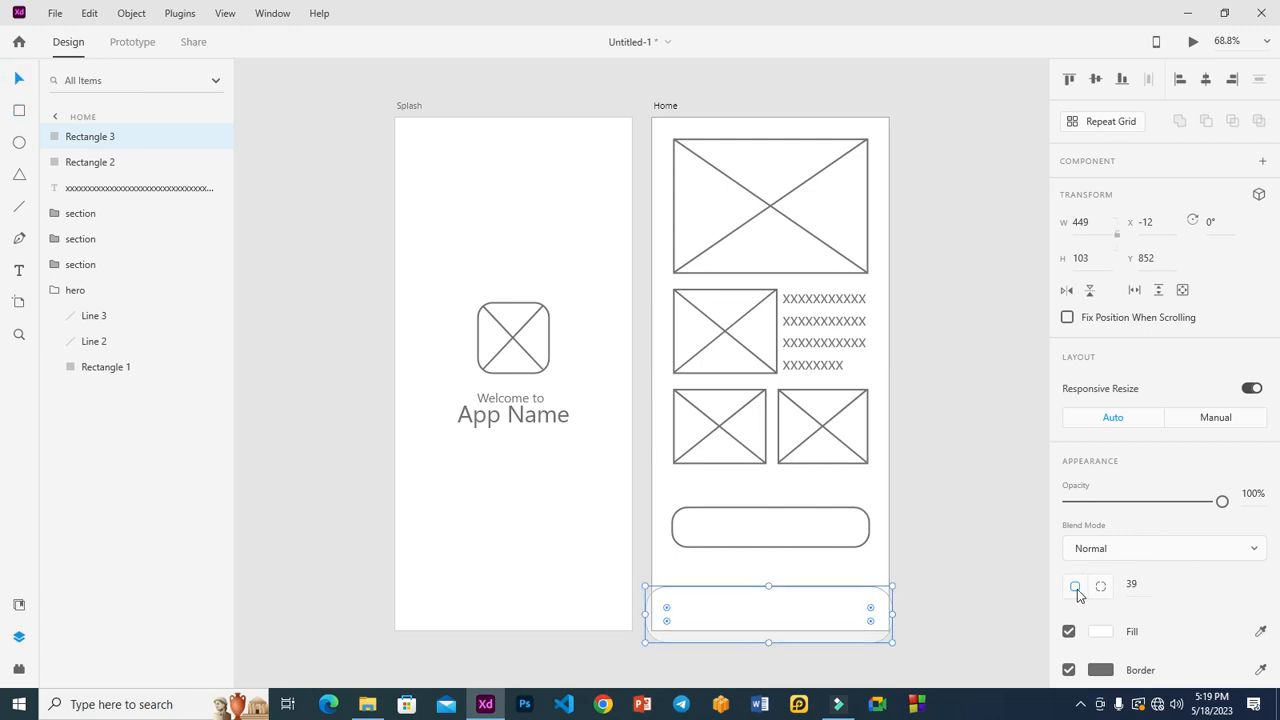
# Step: Give the bottom bar a border thickness of 3
pyautogui.scroll(-3, 1118, 520)
pyautogui.click(1110, 419)
pyautogui.write('3')
pyautogui.click(975, 438)
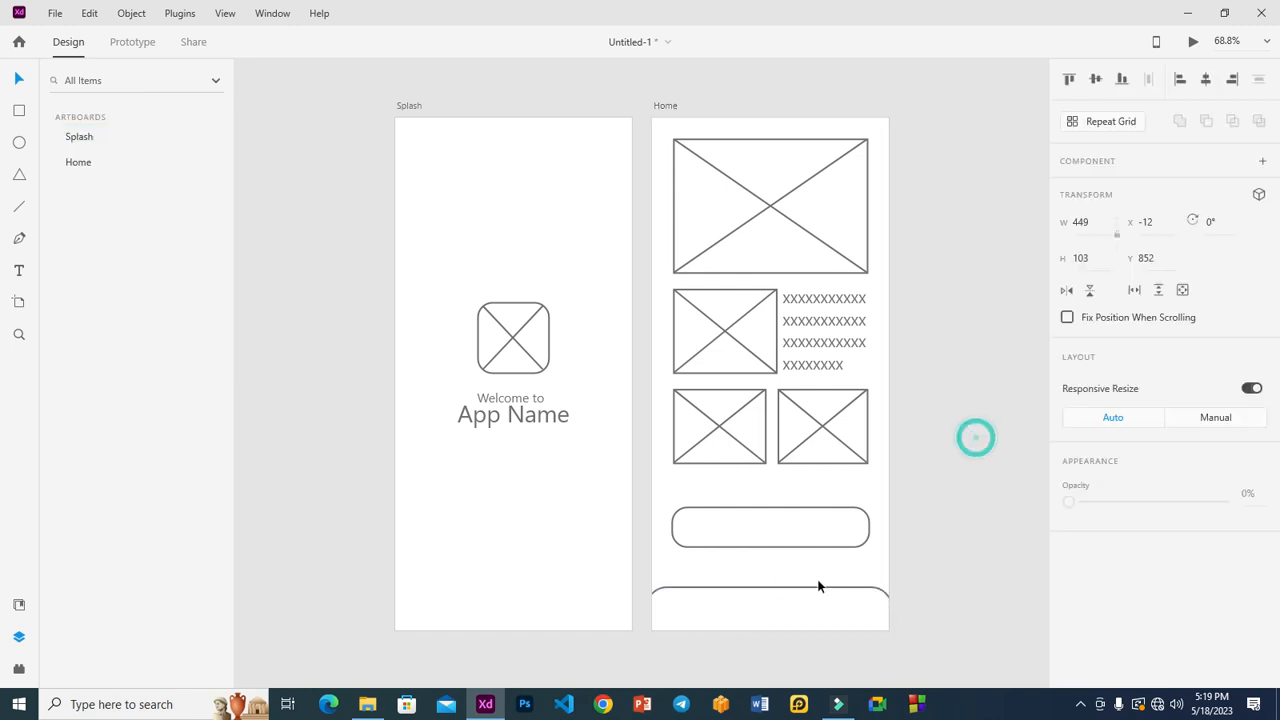
pyautogui.click(981, 534)
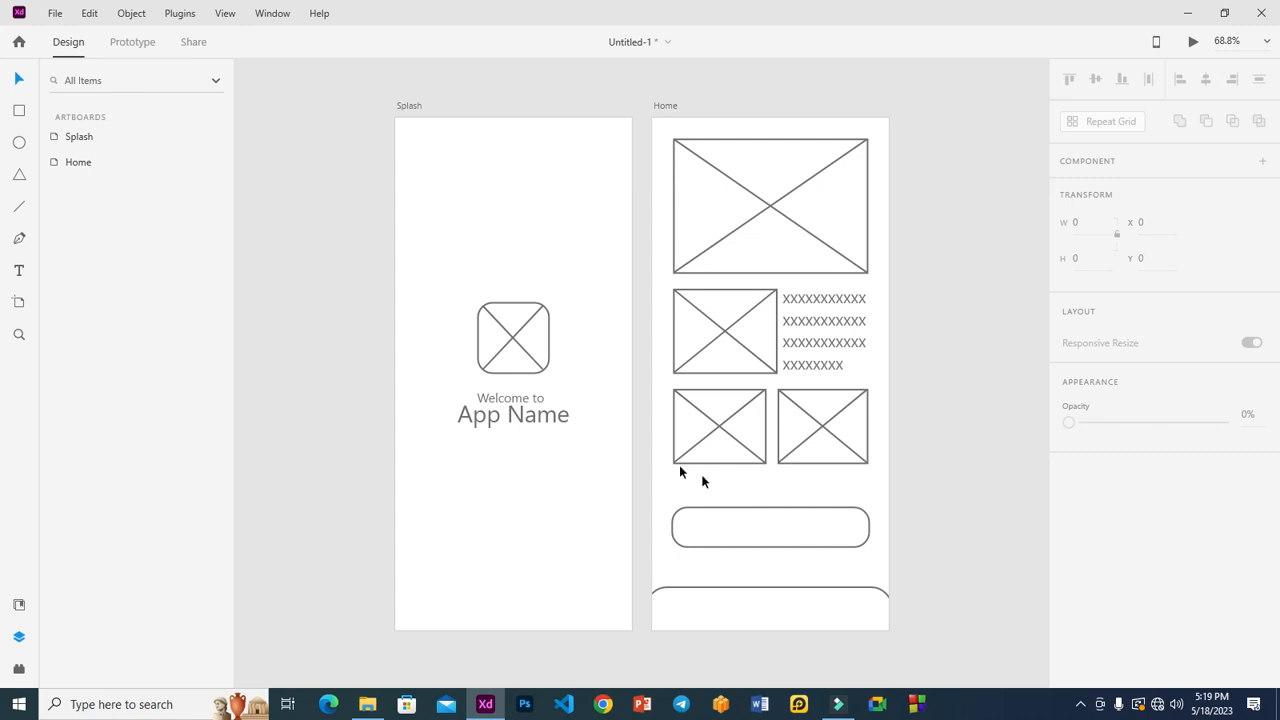
pyautogui.click(19, 110)
# Step: Zoom in on the bottom bar and draw a small square icon placeholder with corner radius 15
pyautogui.moveTo(672, 597)
pyautogui.mouseDown()
pyautogui.moveTo(709, 620)
pyautogui.moveTo(695, 627)
pyautogui.mouseUp()
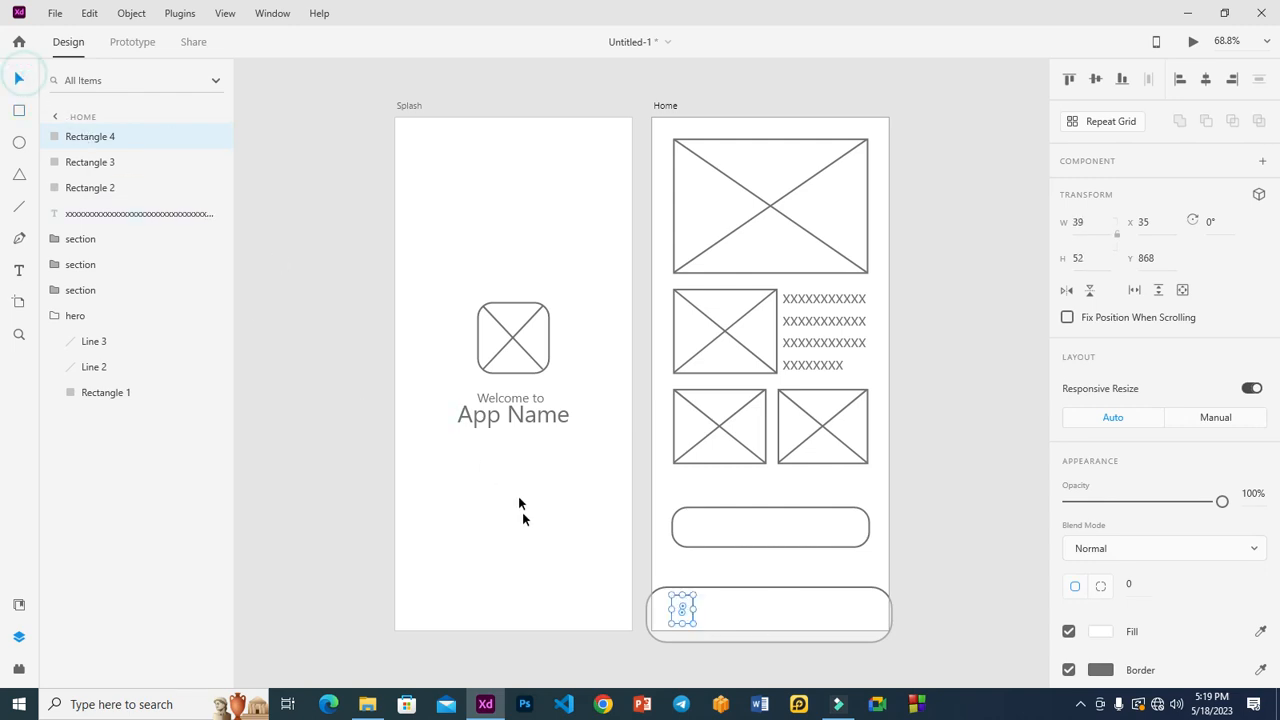
pyautogui.press('z')
pyautogui.moveTo(620, 563); pyautogui.dragTo(904, 662)
pyautogui.click(19, 78)
pyautogui.moveTo(459, 367); pyautogui.dragTo(482, 368)
pyautogui.moveTo(416, 345); pyautogui.dragTo(782, 376)
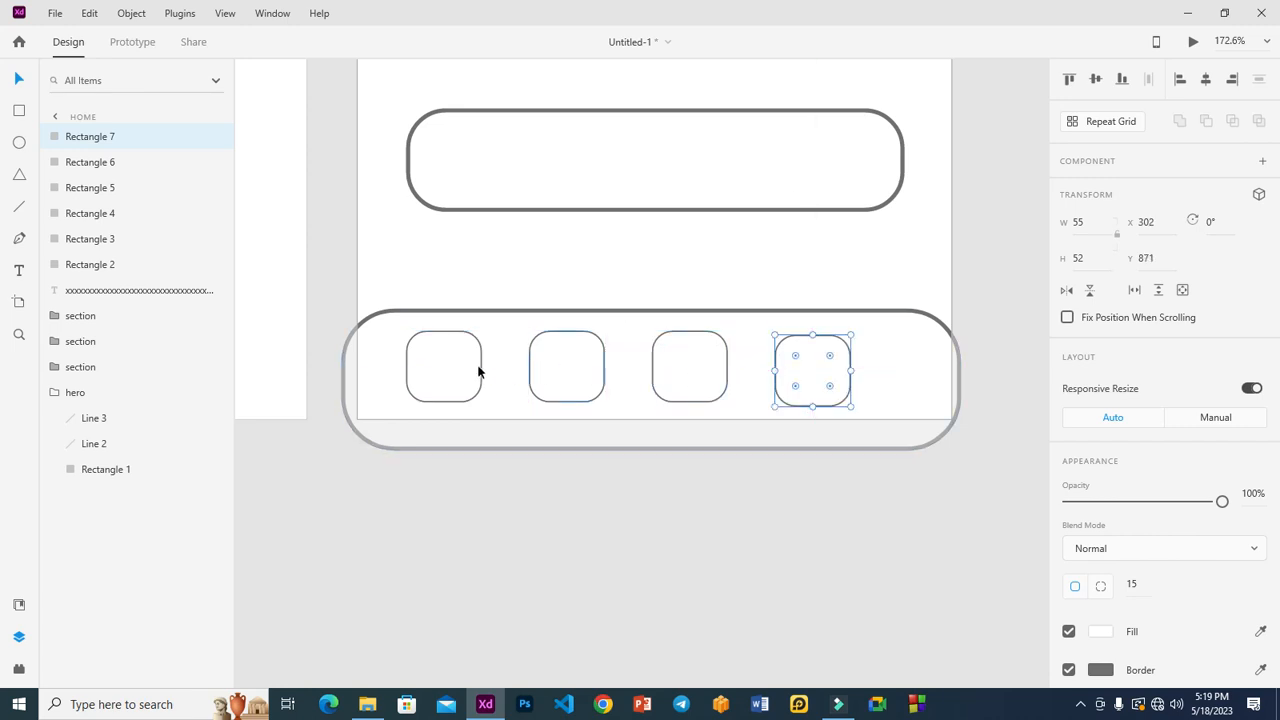
# Step: Select the four icon squares and nudge them right to centre them in the bar
pyautogui.keyDown('shift'); pyautogui.click(443, 366); pyautogui.keyUp('shift')
pyautogui.keyDown('shift'); pyautogui.click(590, 371); pyautogui.keyUp('shift')
pyautogui.keyDown('shift'); pyautogui.click(683, 374); pyautogui.keyUp('shift')
pyautogui.press('Right')
pyautogui.press('Right')
pyautogui.press('Right')
pyautogui.press('Right')
pyautogui.press('Right')
pyautogui.press('Right')
pyautogui.press('Right')
pyautogui.press('Right')
pyautogui.press('Right')
pyautogui.press('Right')
pyautogui.press('Right')
pyautogui.press('Right')
pyautogui.press('Right')
pyautogui.press('Right')
pyautogui.press('Right')
pyautogui.press('Right')
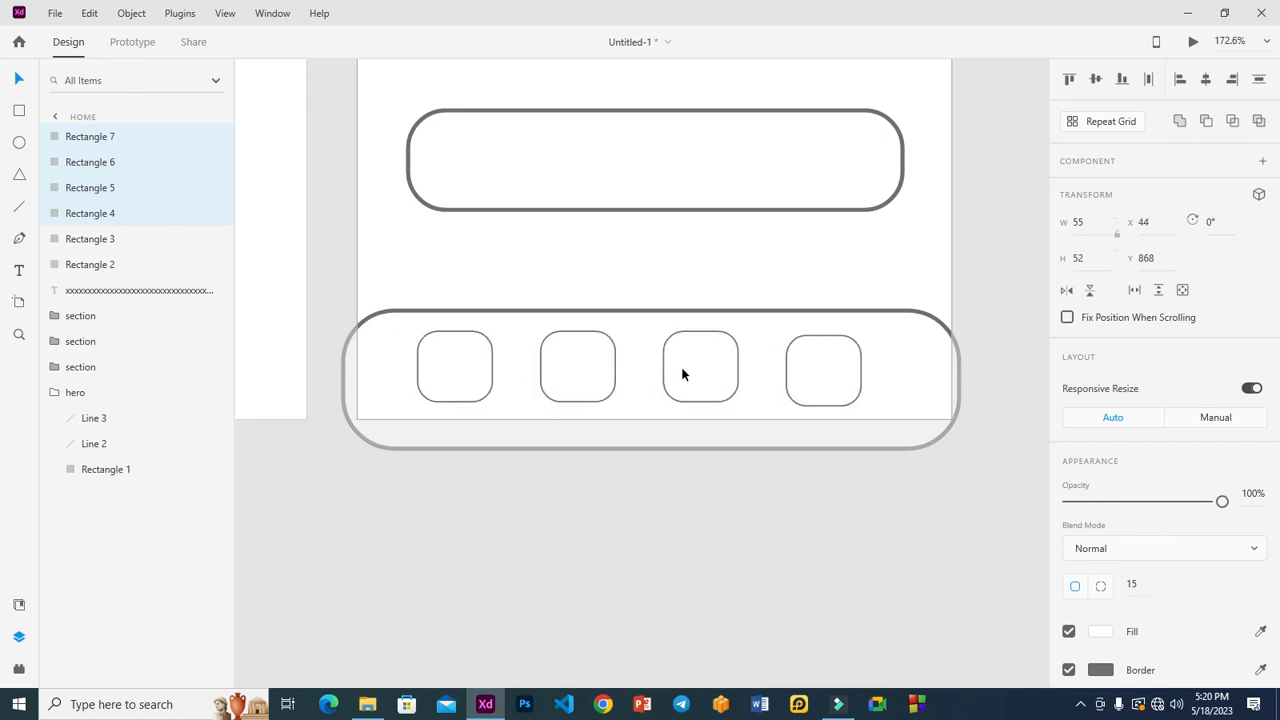
pyautogui.press('Right')
pyautogui.press('Right')
pyautogui.press('Right')
pyautogui.click(981, 286)
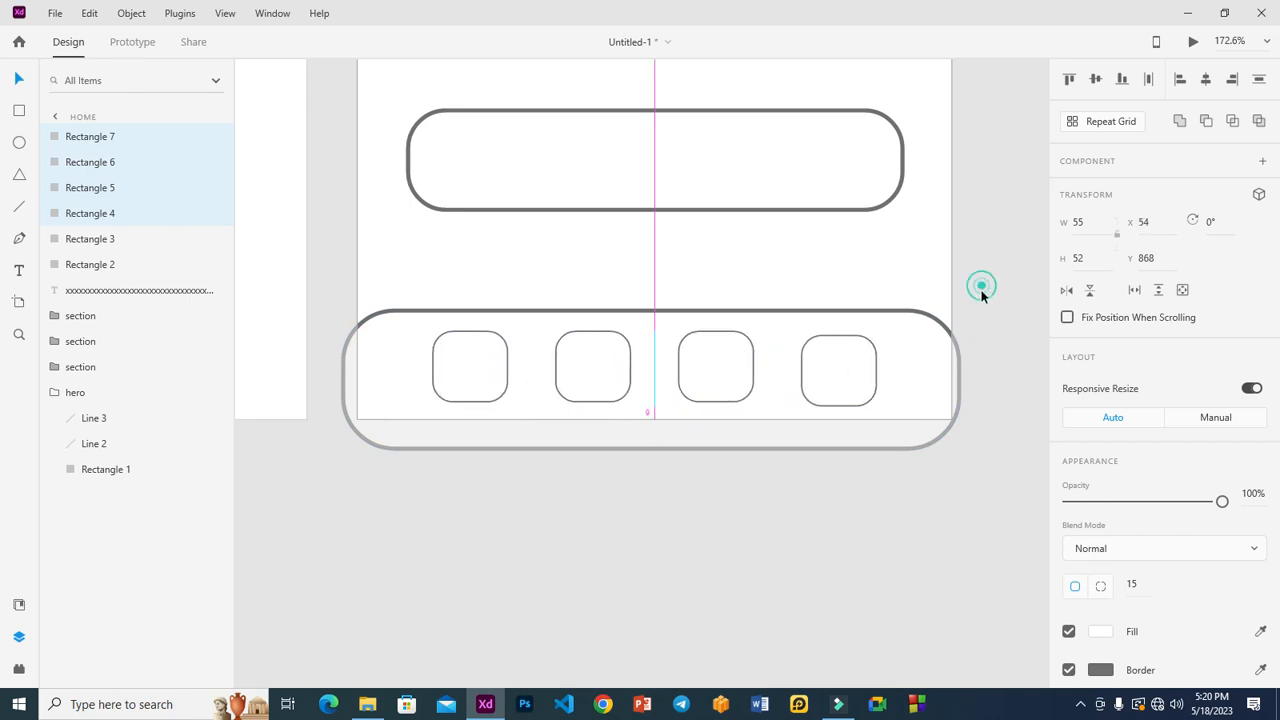
# Step: Make the wide bottom bar taller
pyautogui.click(902, 318)
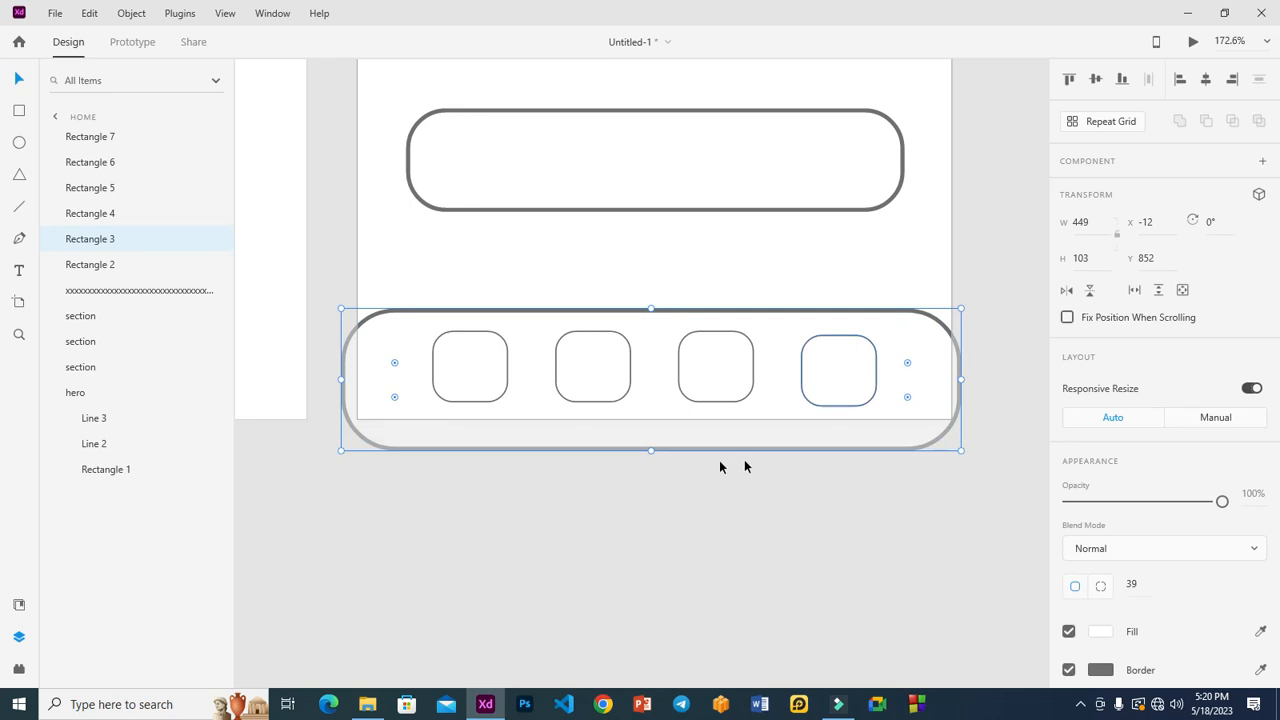
pyautogui.moveTo(650, 451); pyautogui.dragTo(648, 472)
pyautogui.click(987, 261)
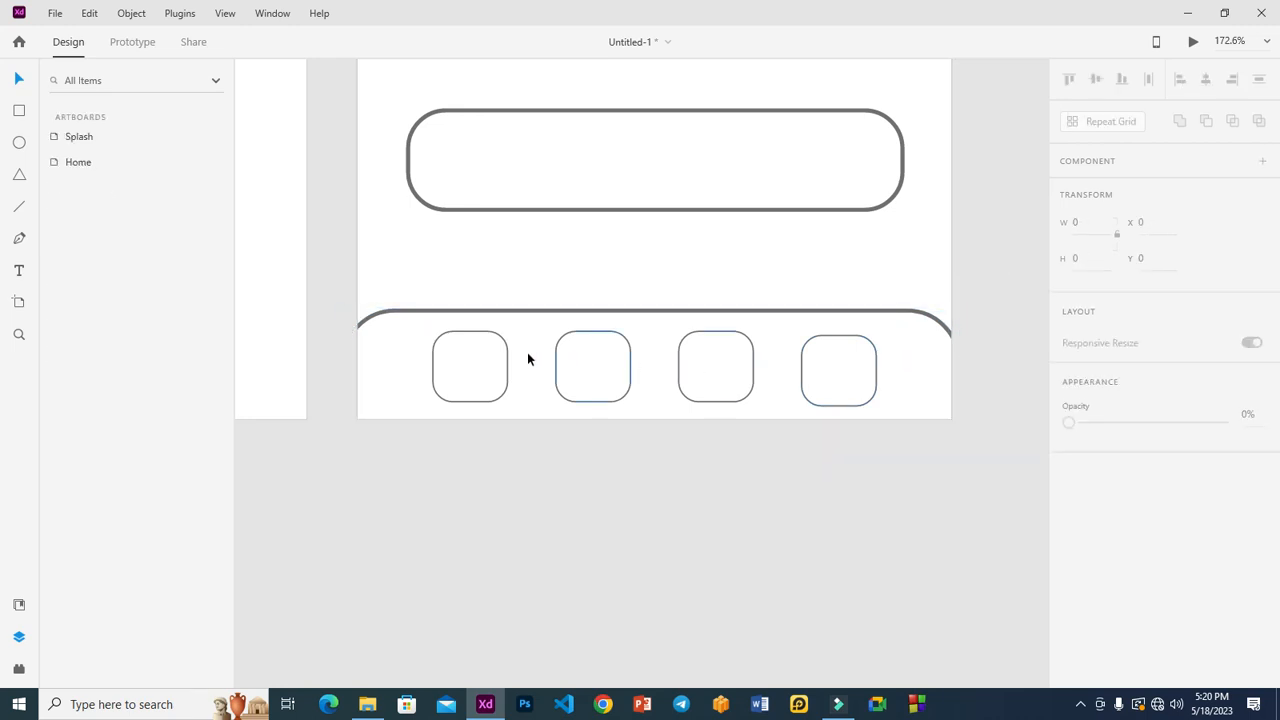
# Step: Remove the four squares' borders and fill them with a sampled solid grey
pyautogui.click(486, 363)
pyautogui.keyDown('shift'); pyautogui.click(594, 372); pyautogui.keyUp('shift')
pyautogui.keyDown('shift'); pyautogui.click(737, 369); pyautogui.keyUp('shift')
pyautogui.keyDown('shift'); pyautogui.click(830, 368); pyautogui.keyUp('shift')
pyautogui.scroll(-5, 1114, 500)
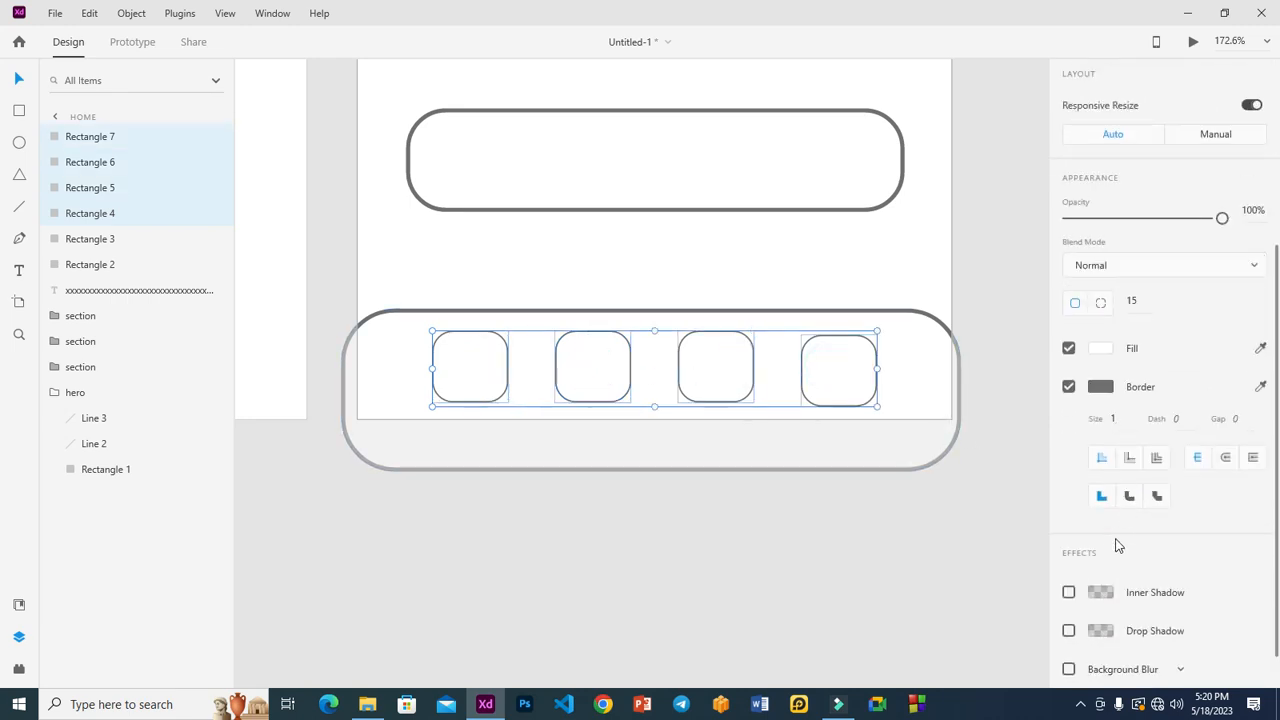
pyautogui.click(1114, 418)
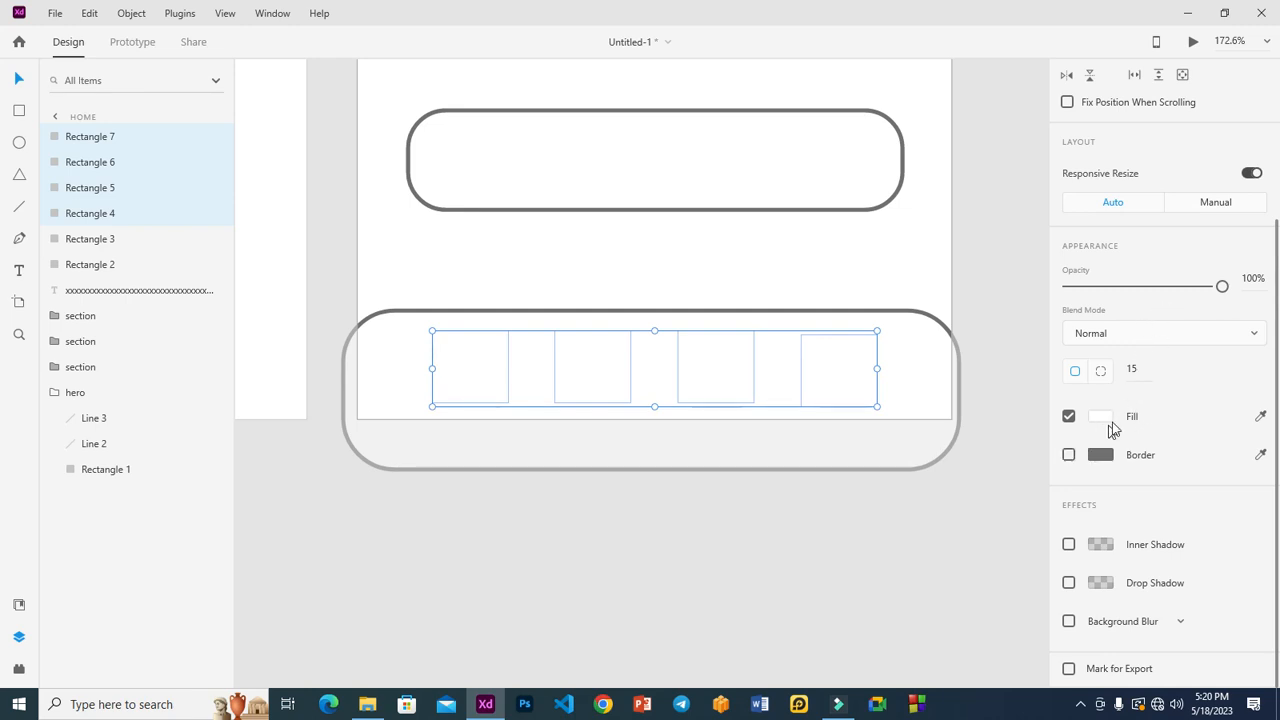
pyautogui.click(1260, 416)
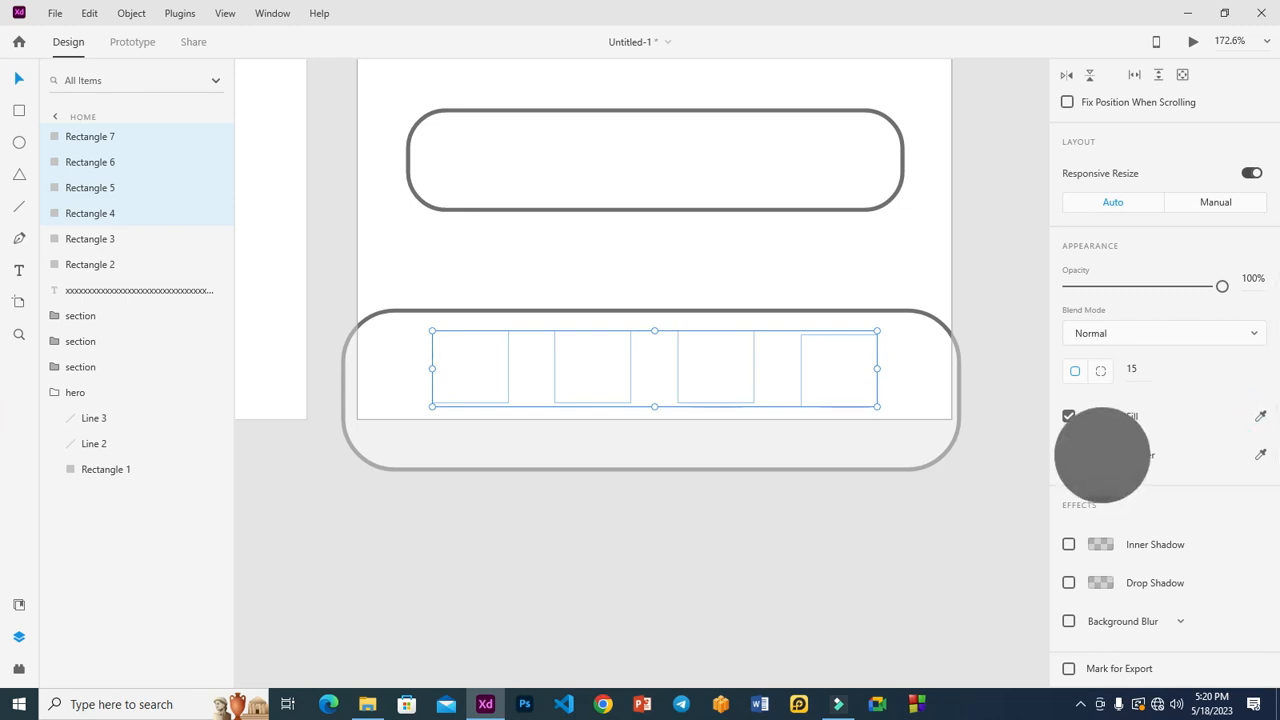
pyautogui.click(1102, 455)
pyautogui.click(917, 505)
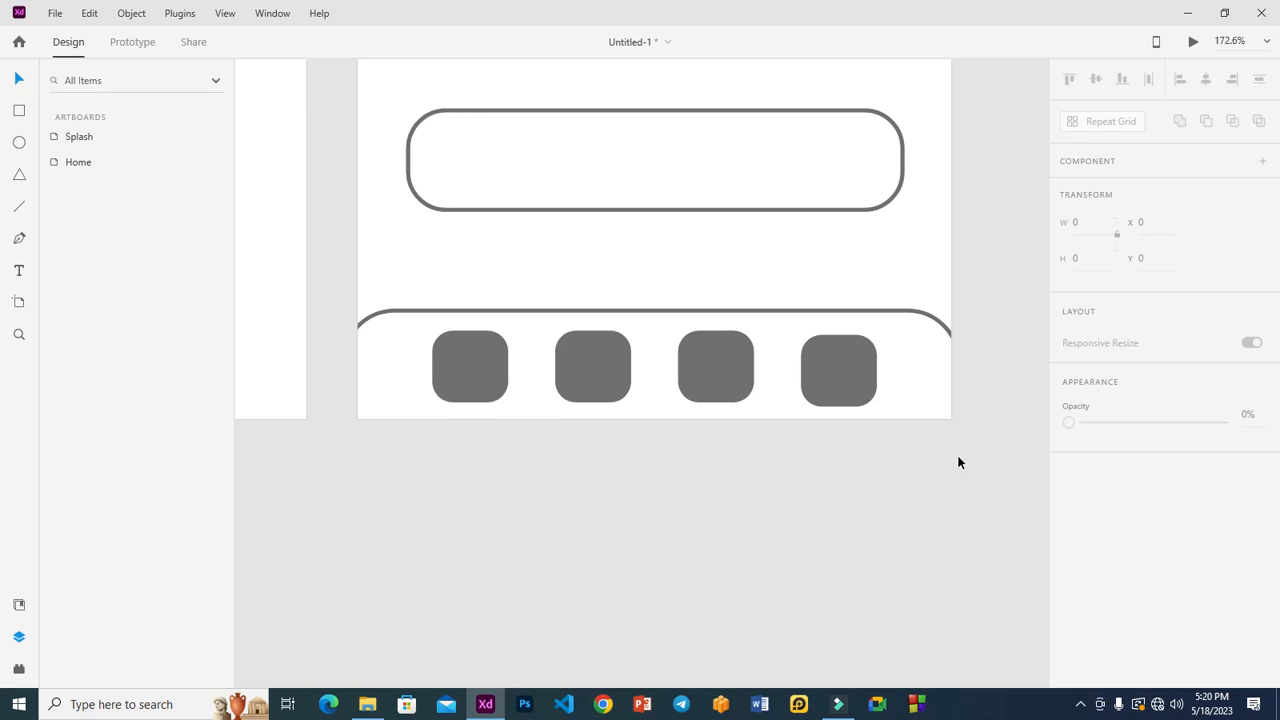
pyautogui.hotkey('ctrl', '0')
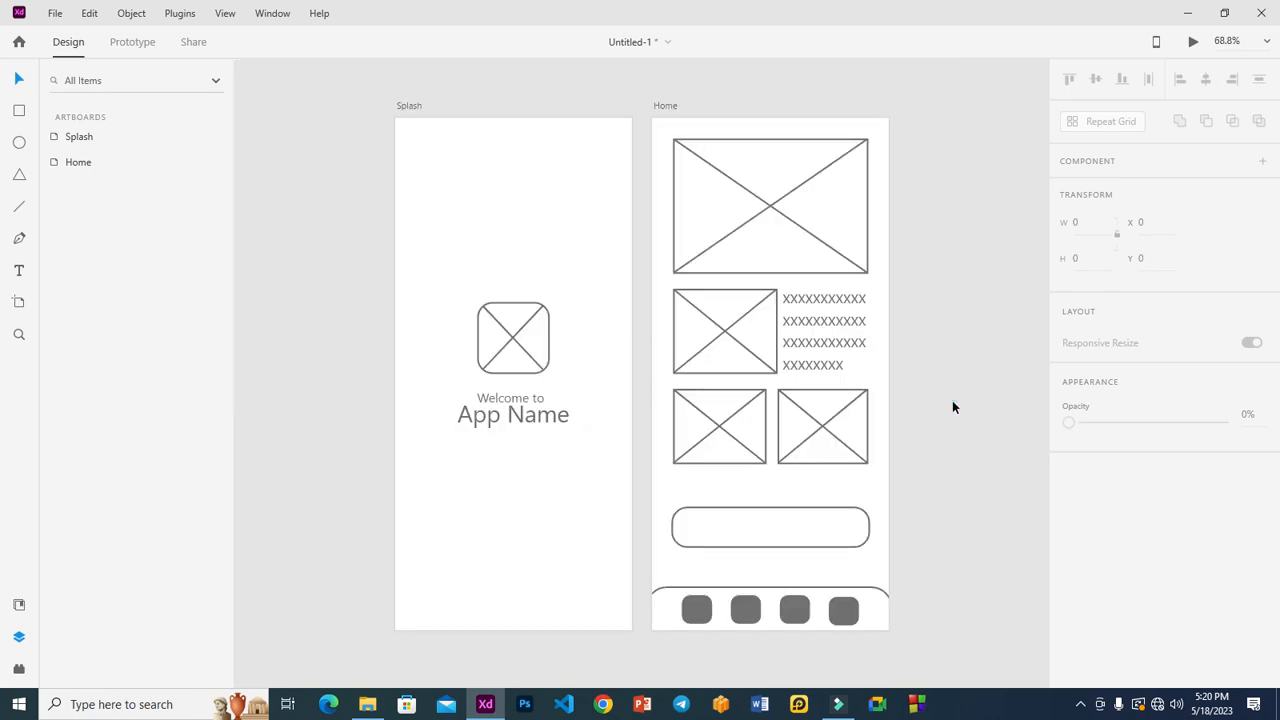
pyautogui.click(734, 533)
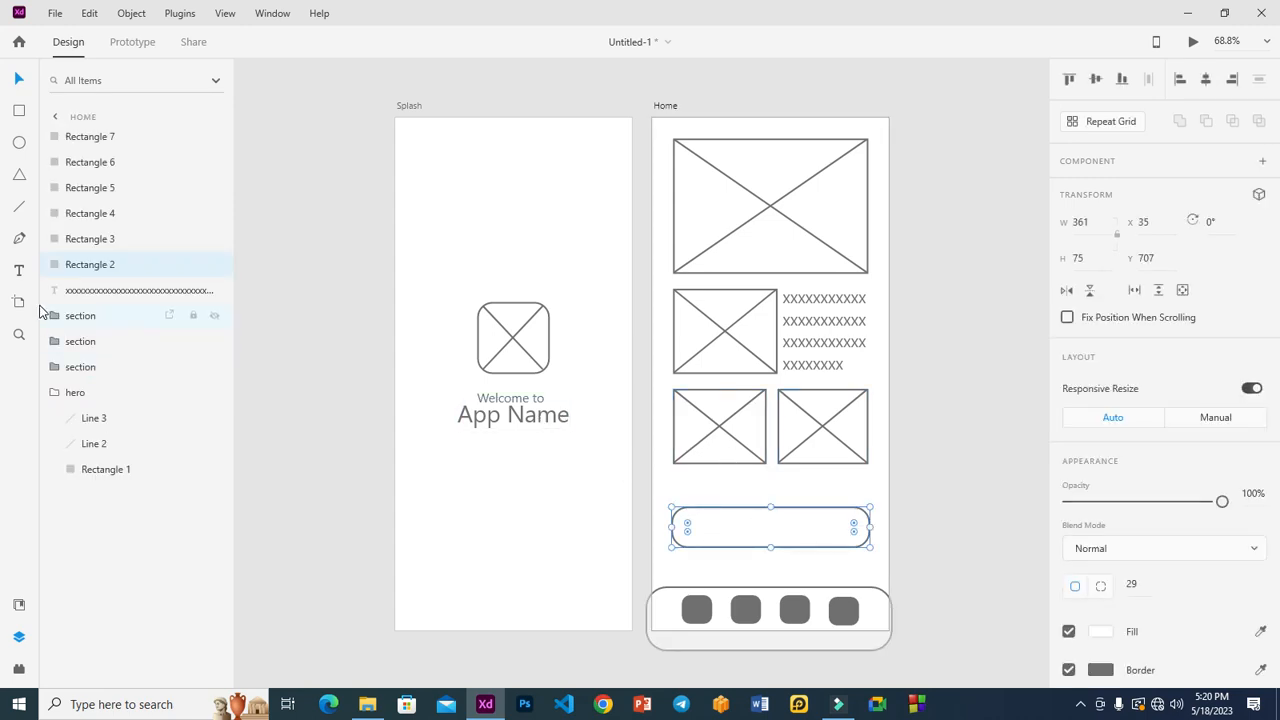
# Step: Add the placeholder label XXXXXXXXX inside the long rounded button
pyautogui.click(18, 270)
pyautogui.click(716, 529)
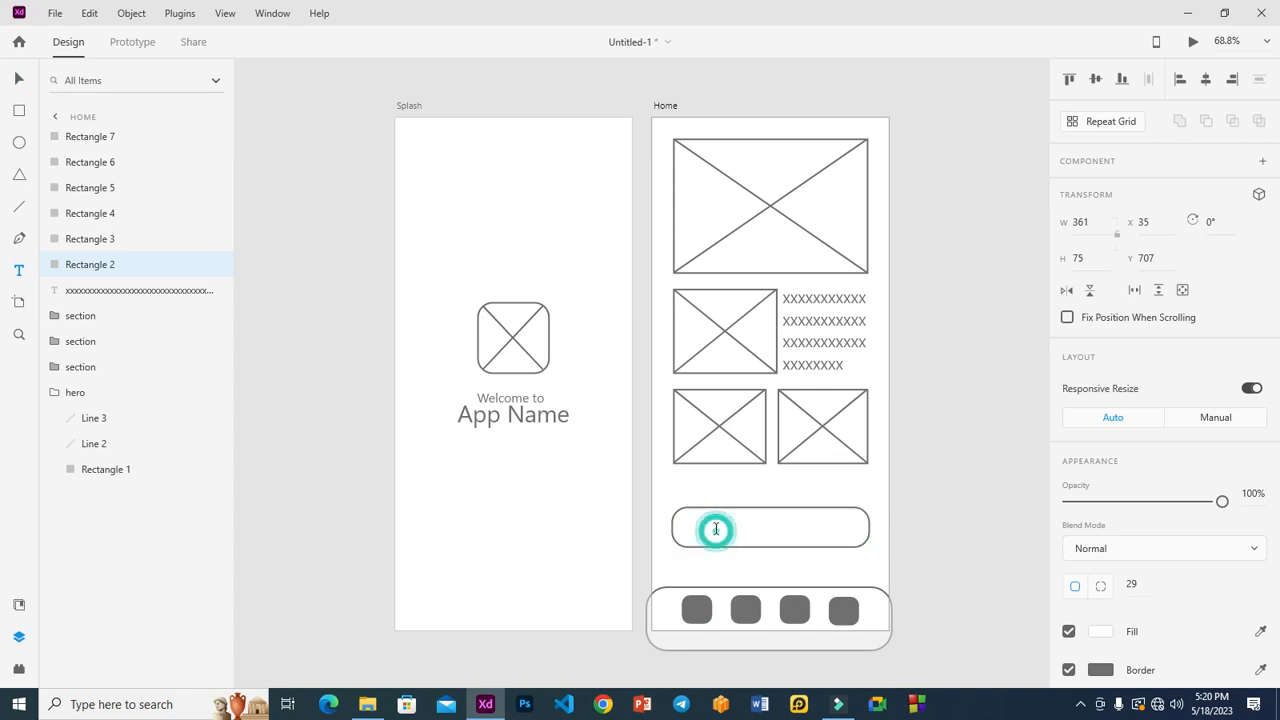
pyautogui.write('xxxxxxxxx')
pyautogui.click(18, 78)
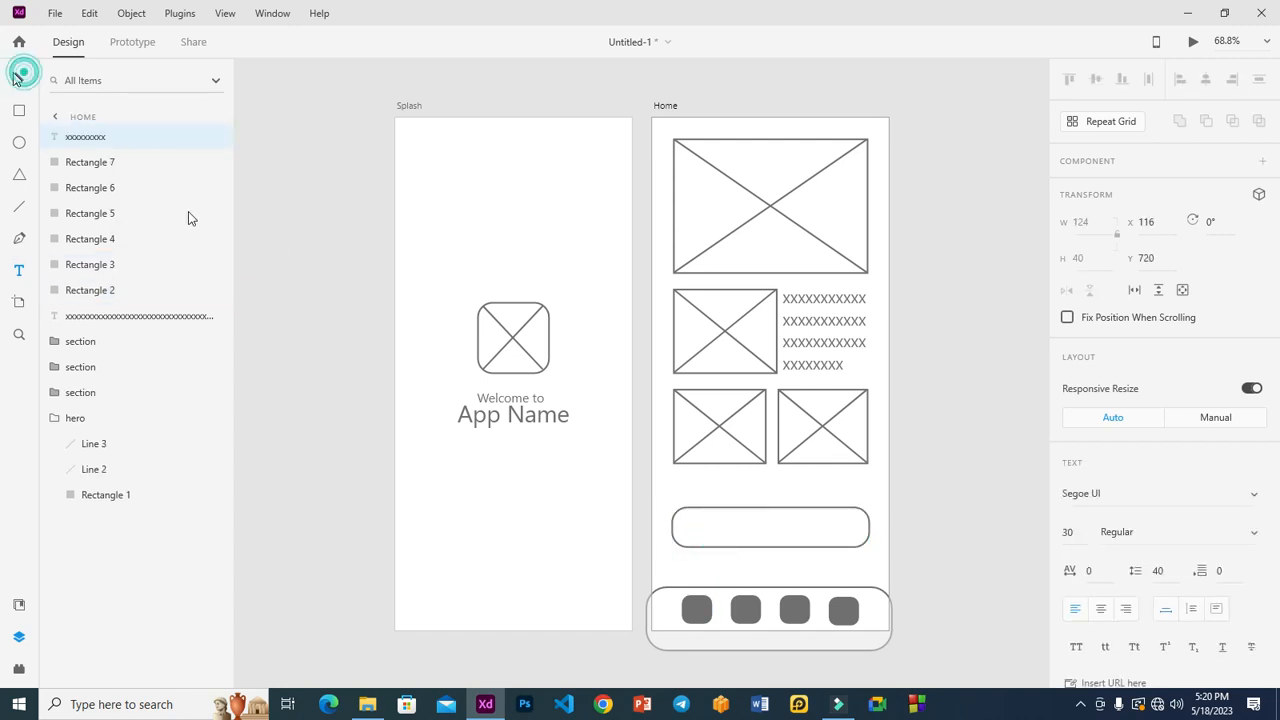
pyautogui.moveTo(766, 531); pyautogui.dragTo(783, 532)
# Step: Set the button label to font size 40 and centre it within the button
pyautogui.click(1068, 532)
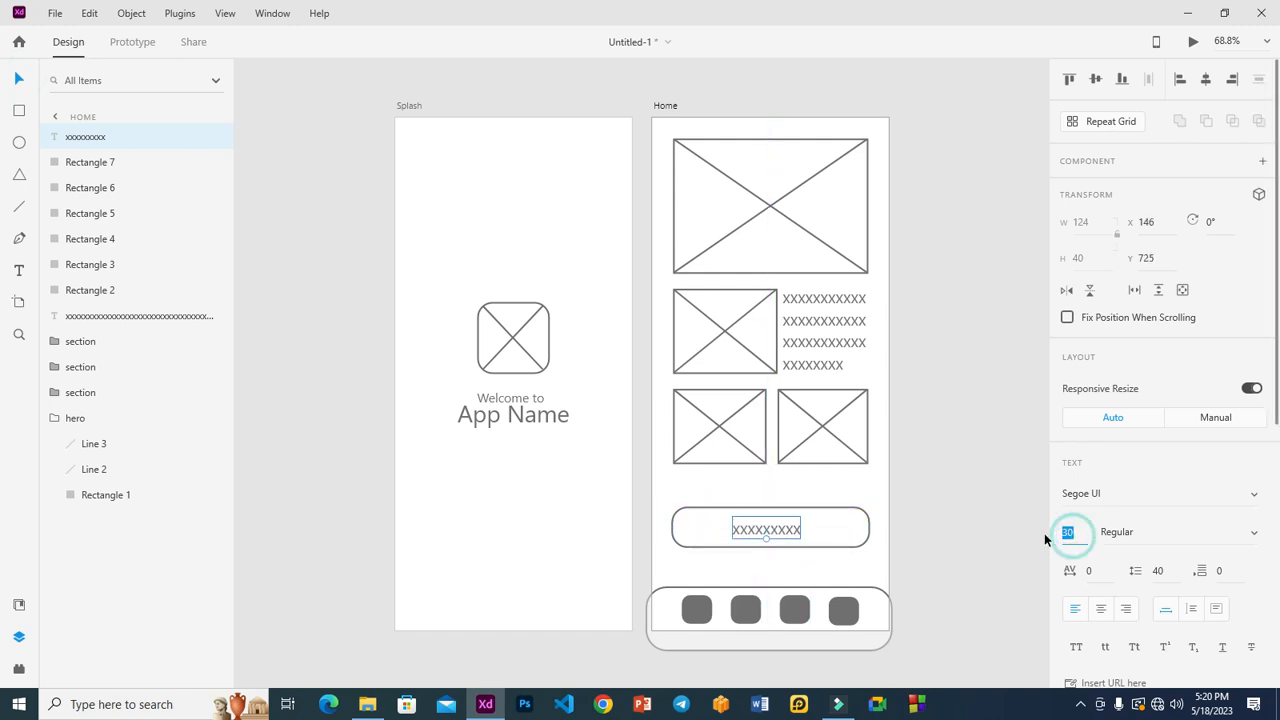
pyautogui.write('40')
pyautogui.press('Return')
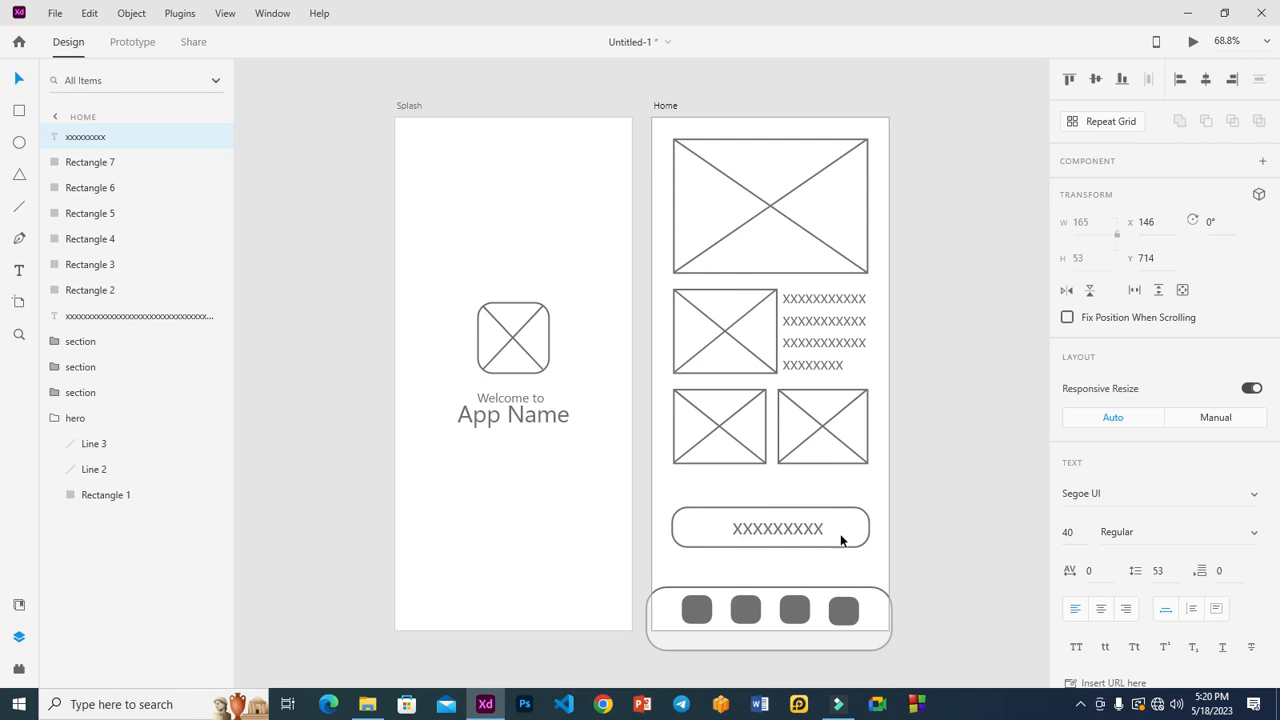
pyautogui.click(786, 529)
pyautogui.moveTo(791, 531); pyautogui.dragTo(777, 533)
pyautogui.press('Up')
pyautogui.press('Up')
pyautogui.press('Up')
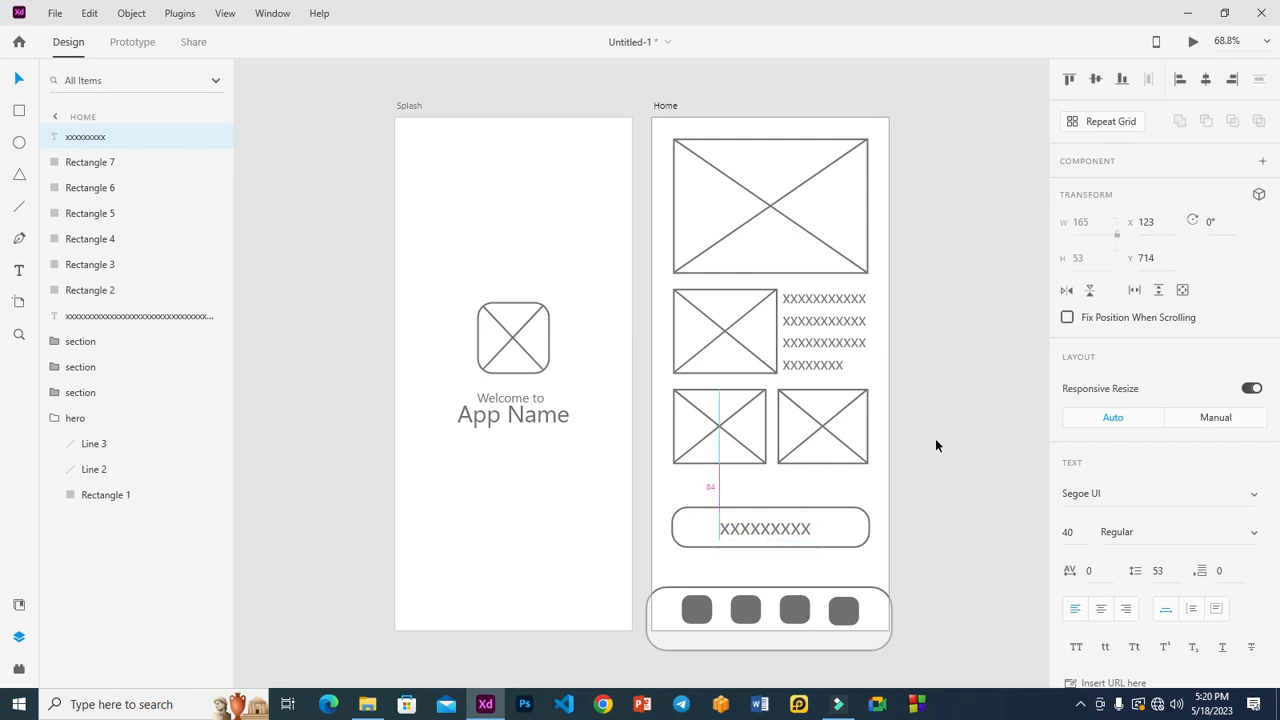
pyautogui.click(936, 440)
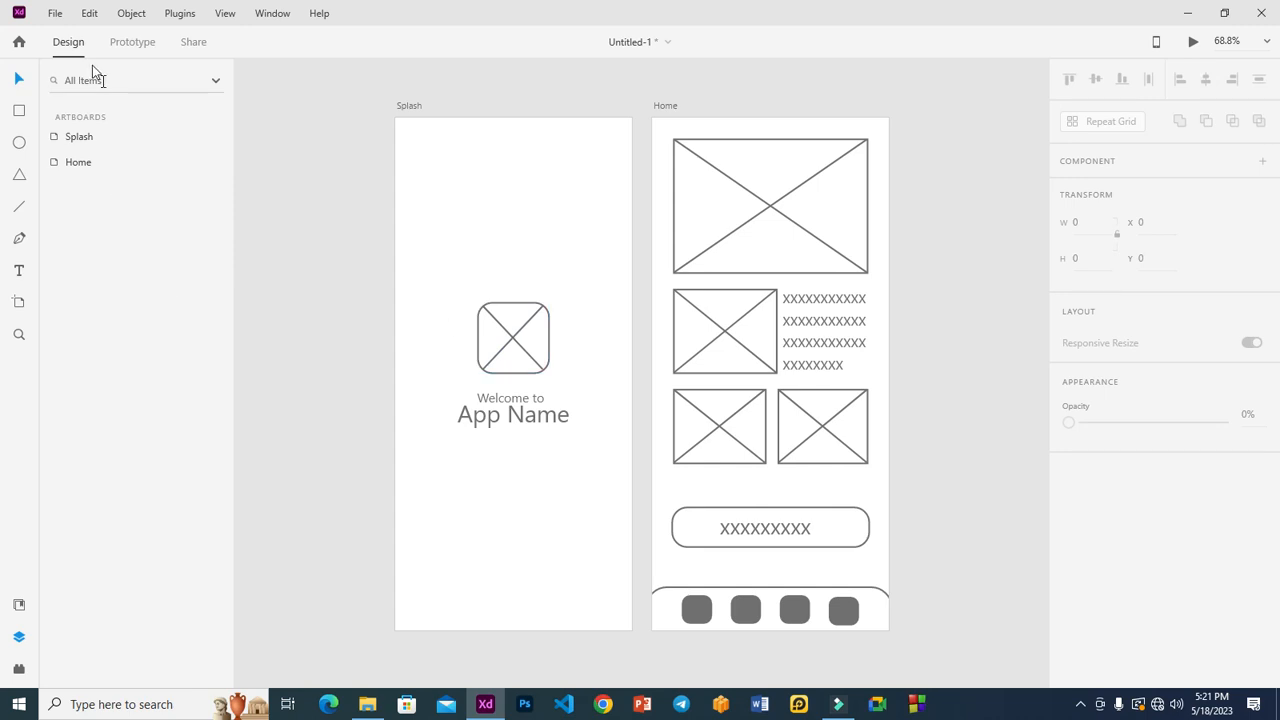
# Step: In Prototype mode, wire the Splash artboard to the Home artboard
pyautogui.click(128, 42)
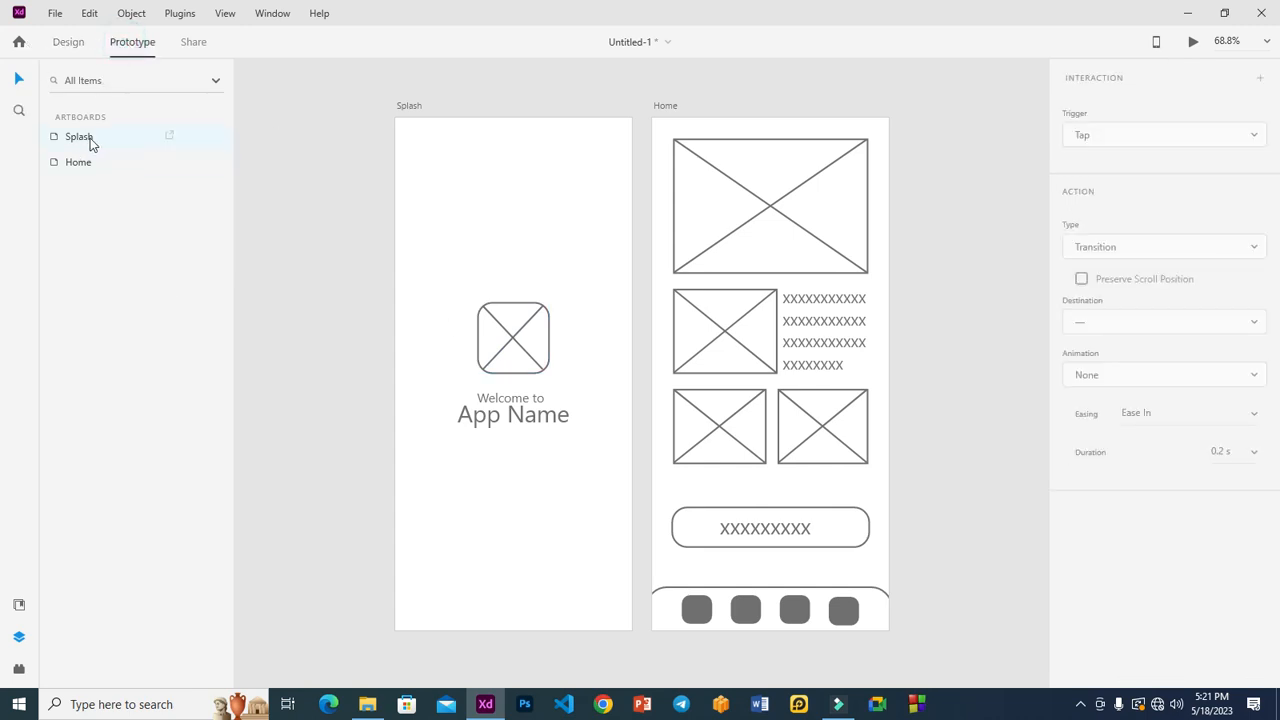
pyautogui.click(90, 138)
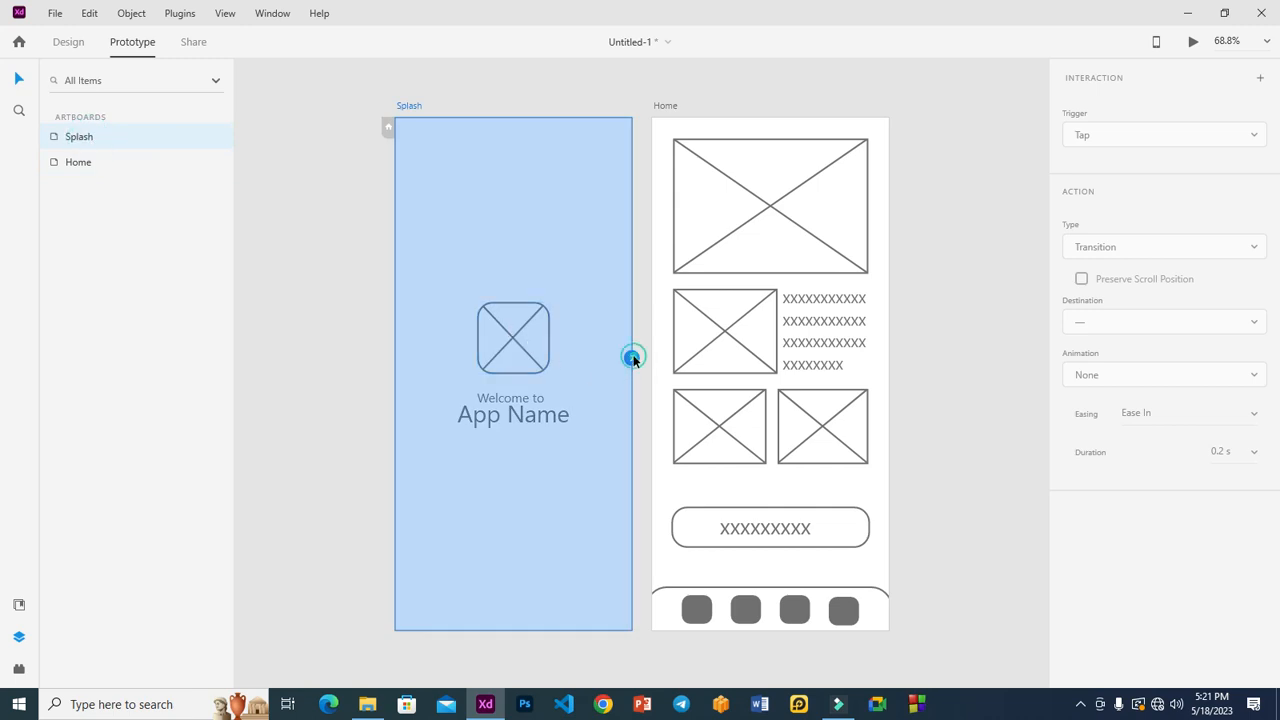
pyautogui.moveTo(672, 318); pyautogui.dragTo(656, 462)
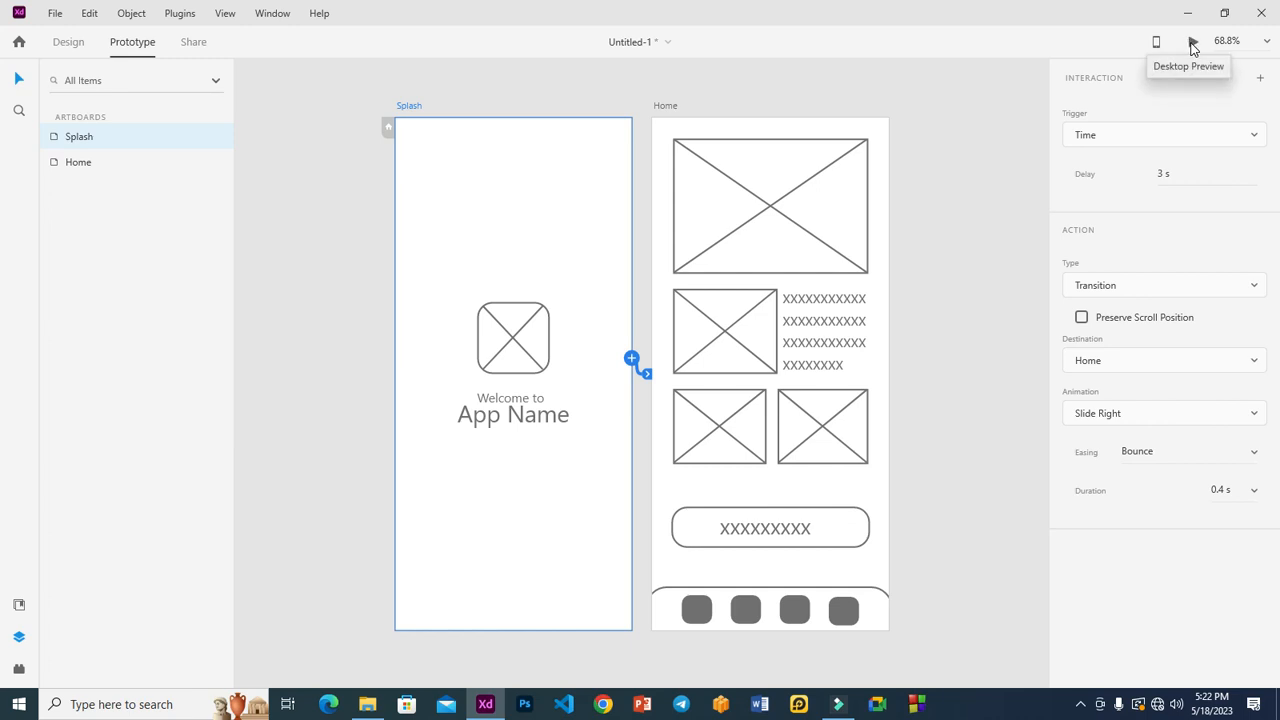
# Step: Run a desktop preview of the Splash-to-Home transition, then close it
pyautogui.click(1193, 47)
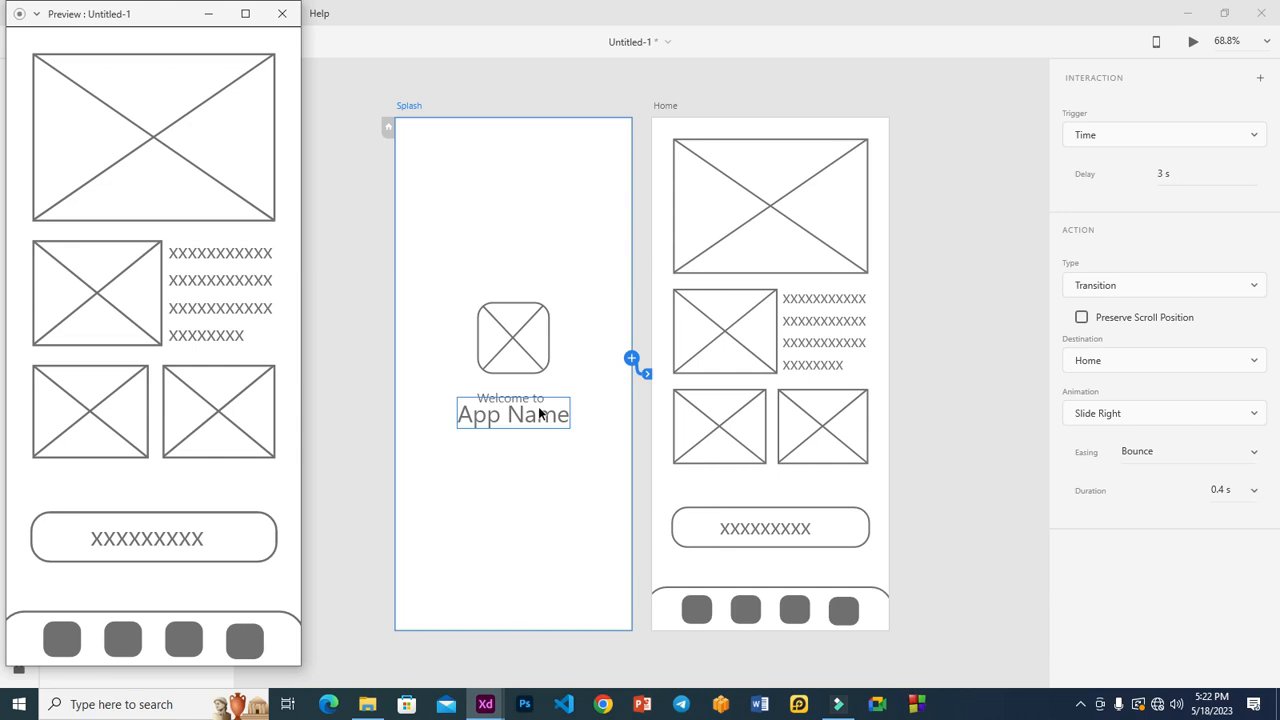
pyautogui.click(117, 23)
pyautogui.moveTo(485, 124); pyautogui.dragTo(1037, 31)
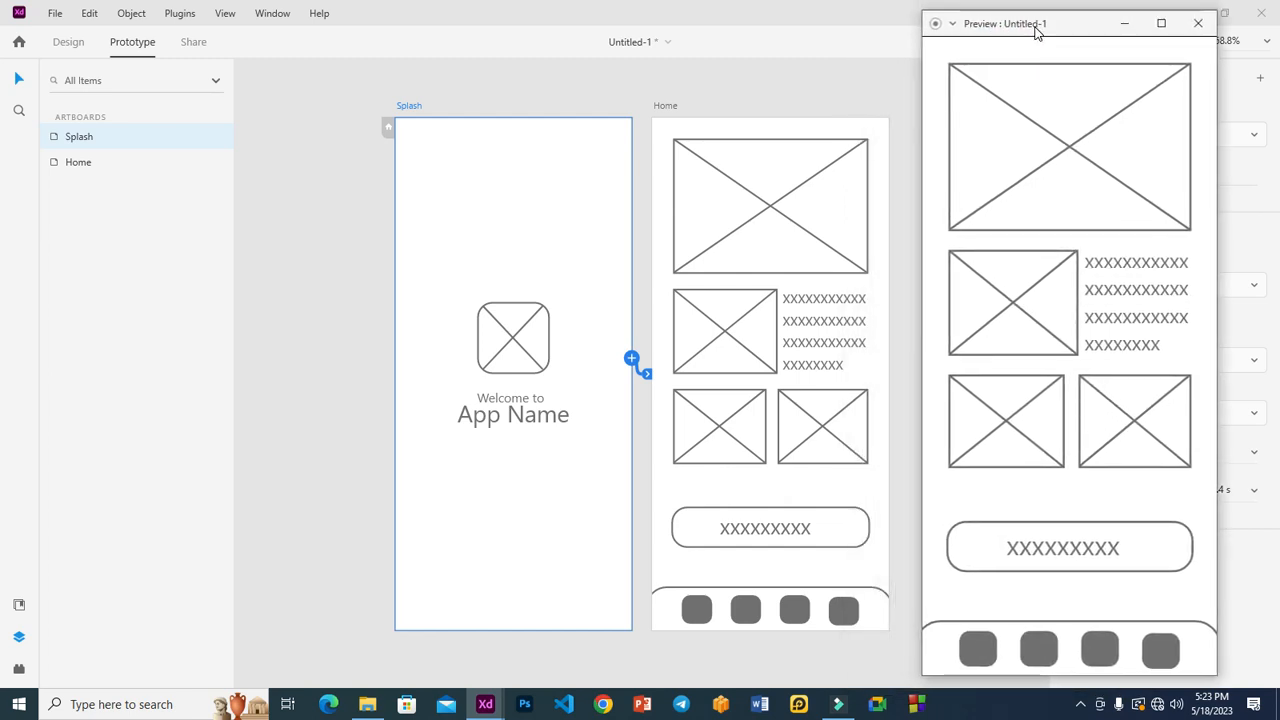
pyautogui.moveTo(1037, 31); pyautogui.dragTo(1036, 24)
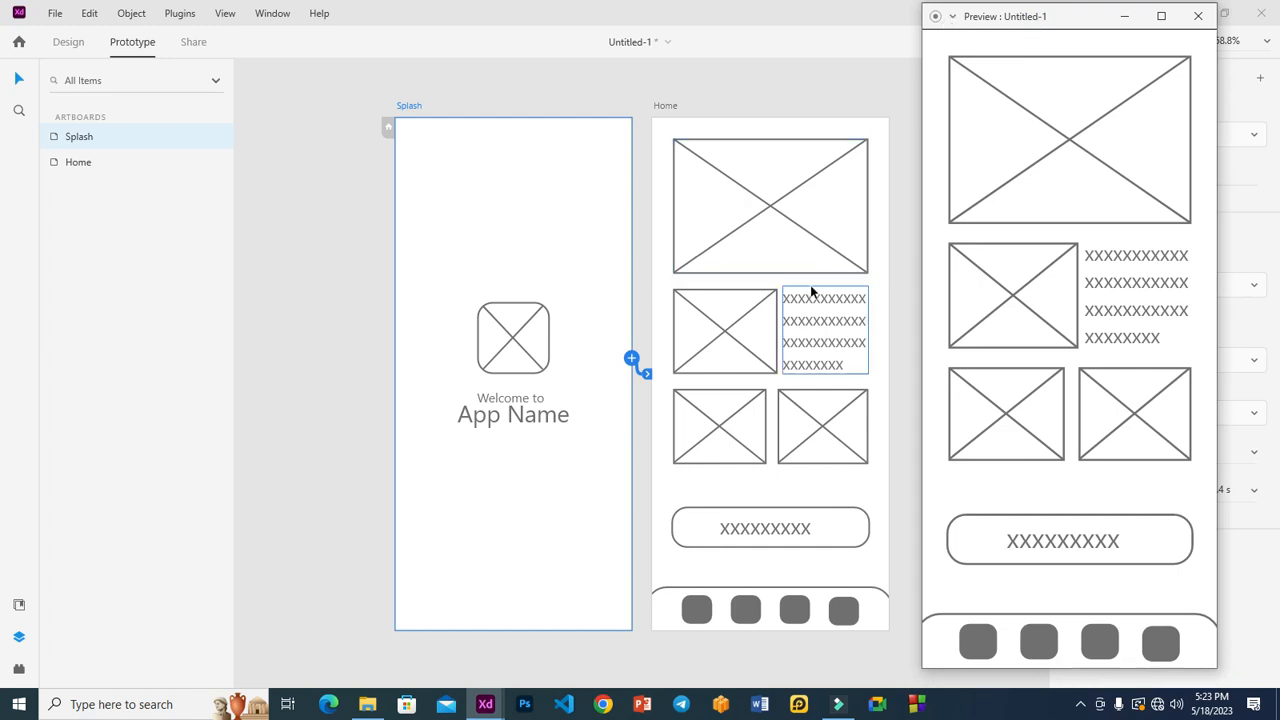
pyautogui.click(473, 254)
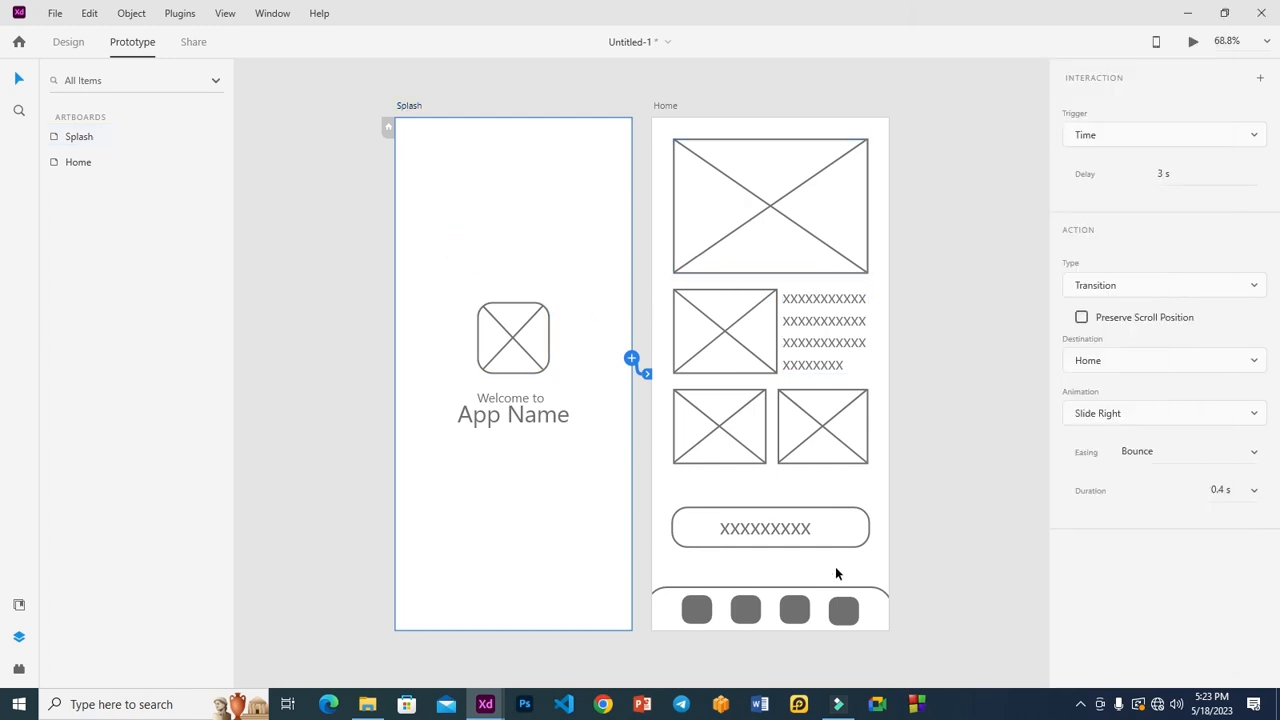
pyautogui.moveTo(490, 704)
pyautogui.click(560, 620)
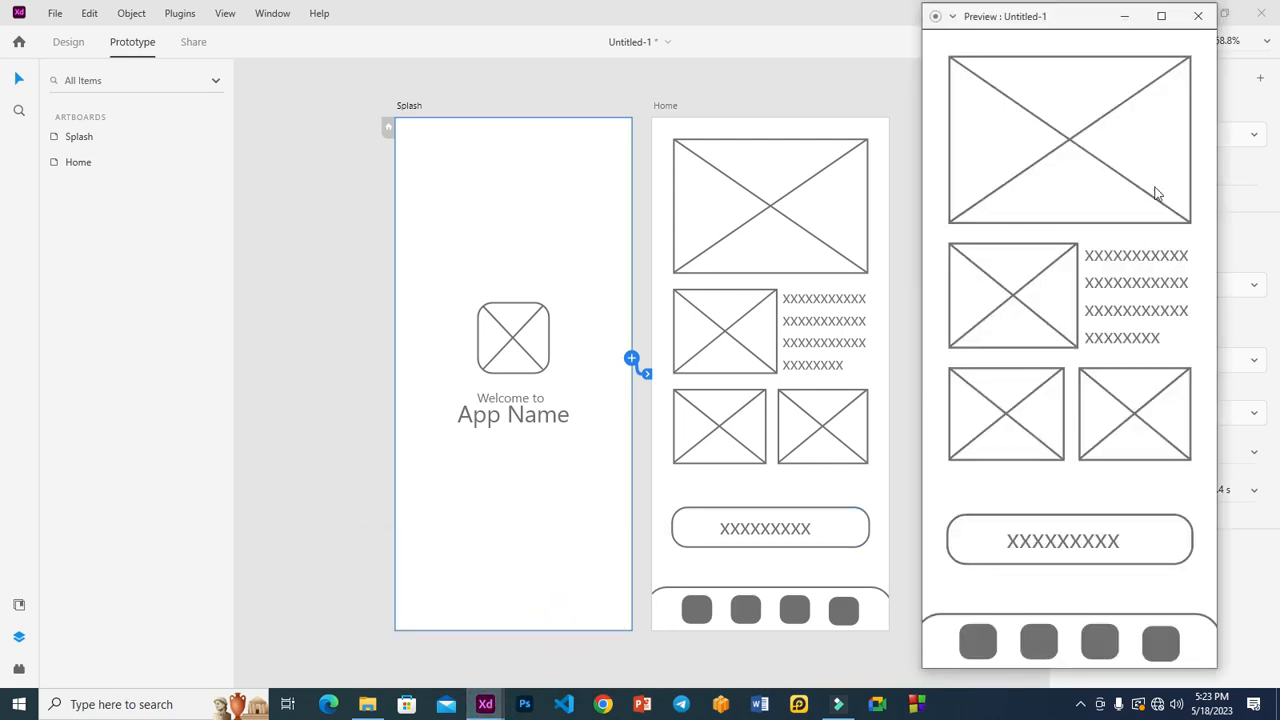
pyautogui.click(1197, 16)
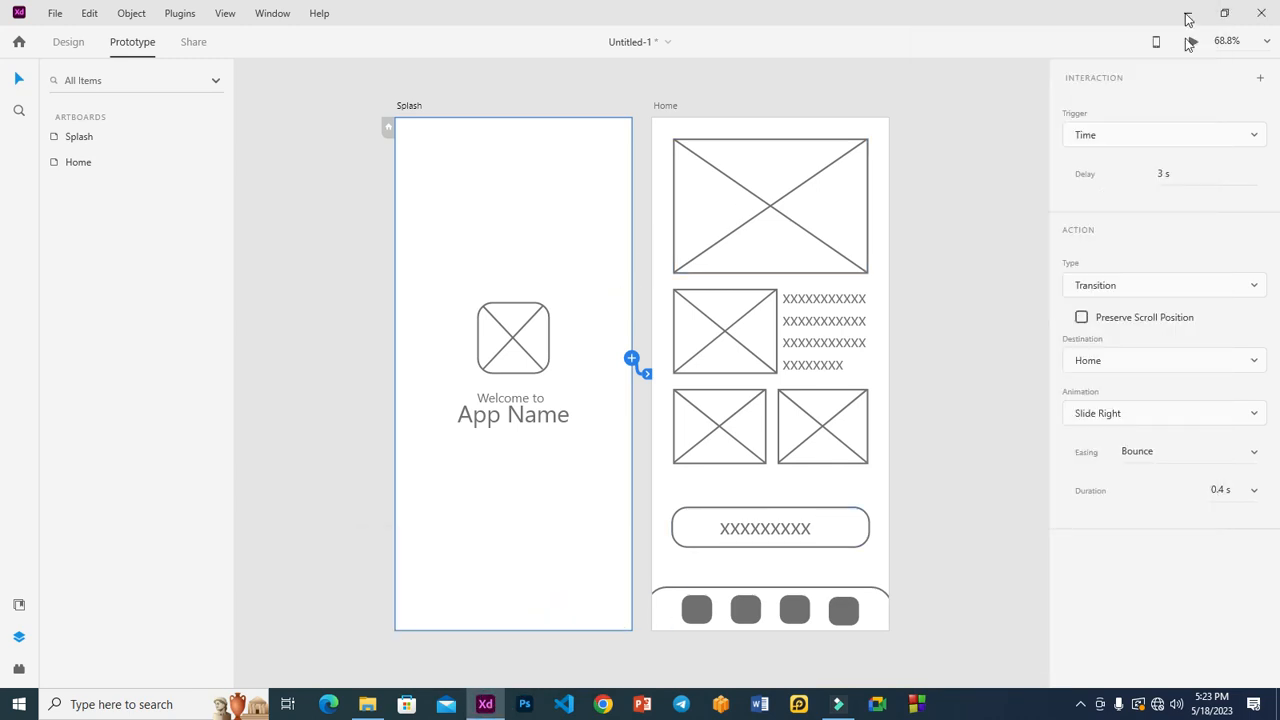
# Step: Preview the prototype again with Ctrl+Enter, then edit the Splash interaction's Delay value
pyautogui.hotkey('ctrl', 'Return')
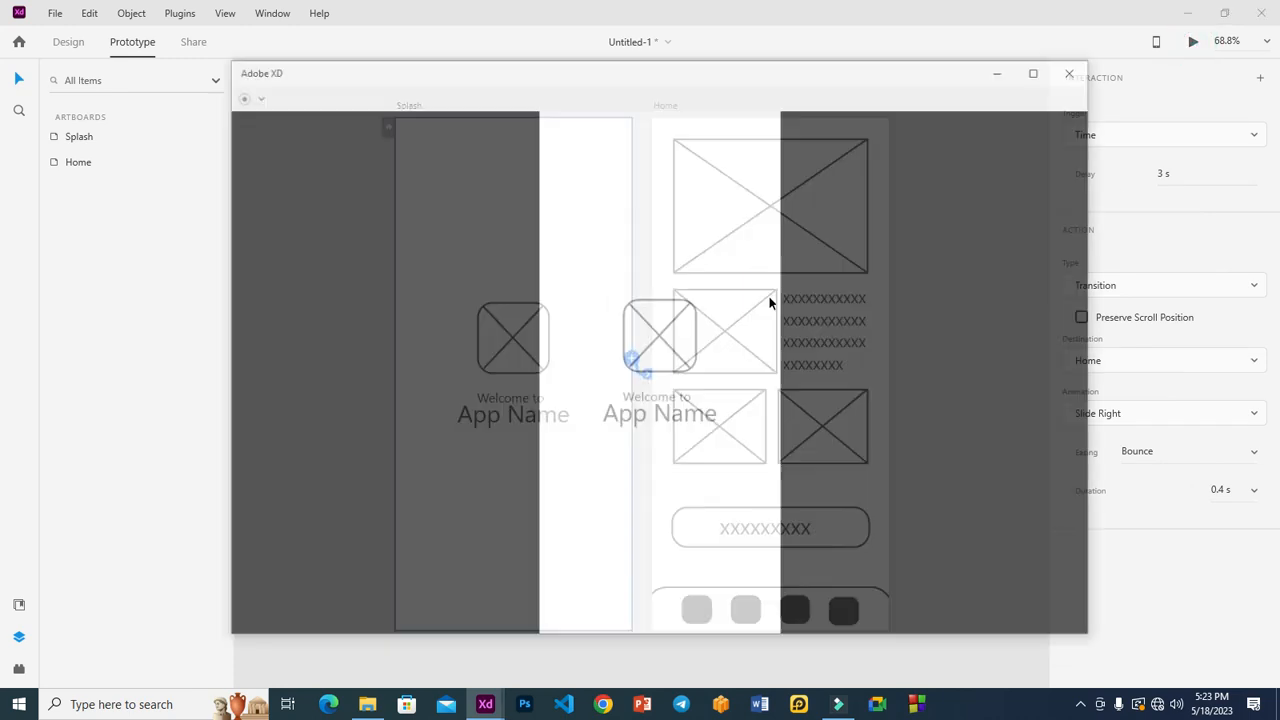
pyautogui.moveTo(339, 31); pyautogui.dragTo(929, 49)
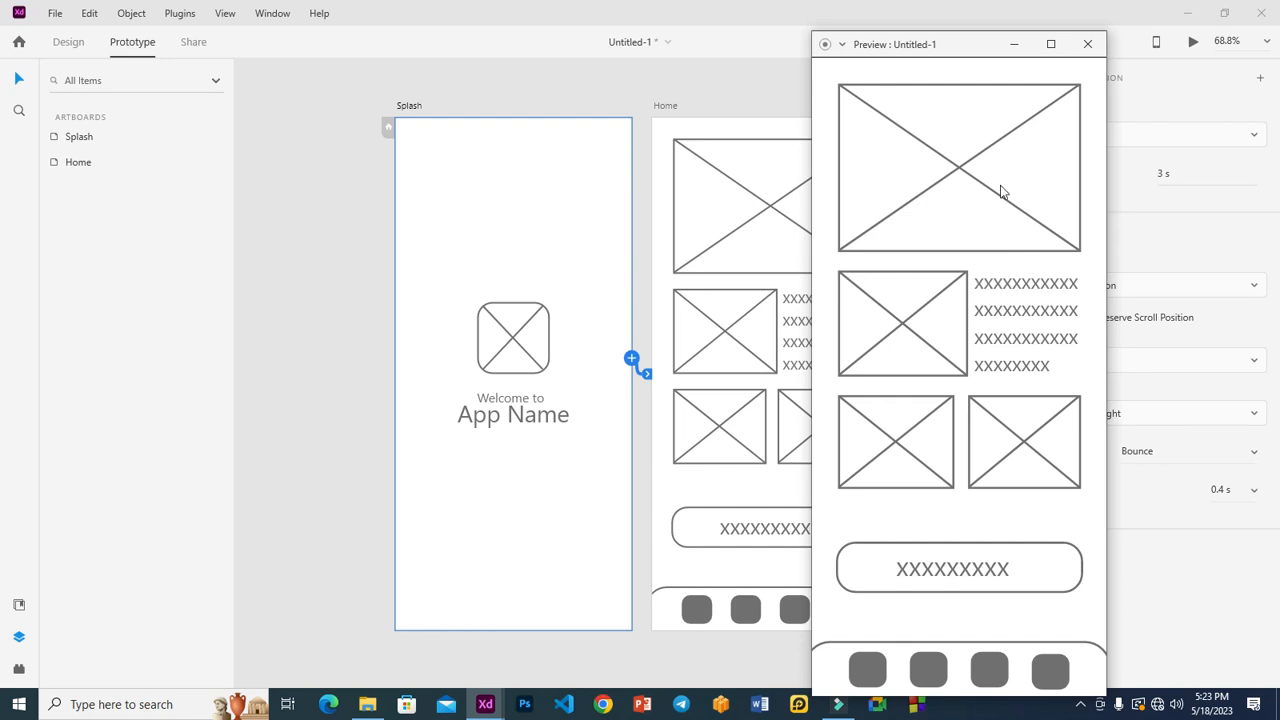
pyautogui.click(1087, 44)
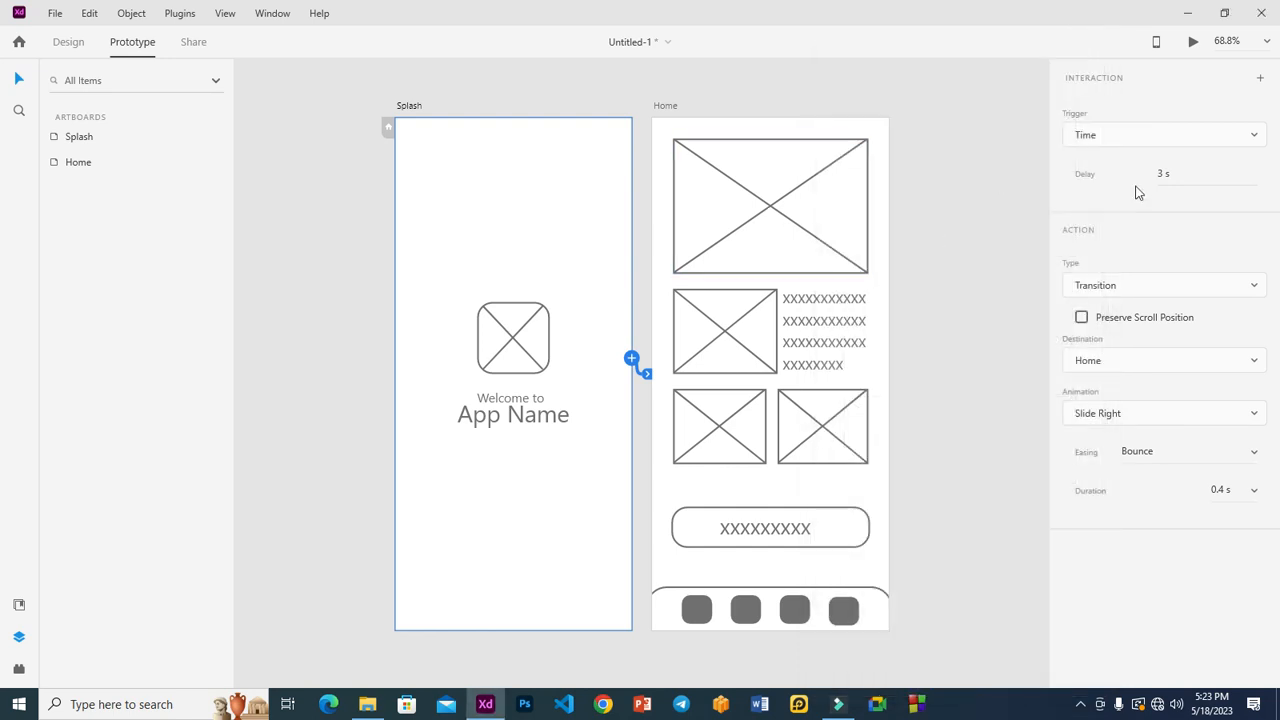
pyautogui.click(1163, 172)
# Step: Confirm the 5 s delay, select the Splash artboard and open a desktop preview
pyautogui.write('5')
pyautogui.click(977, 206)
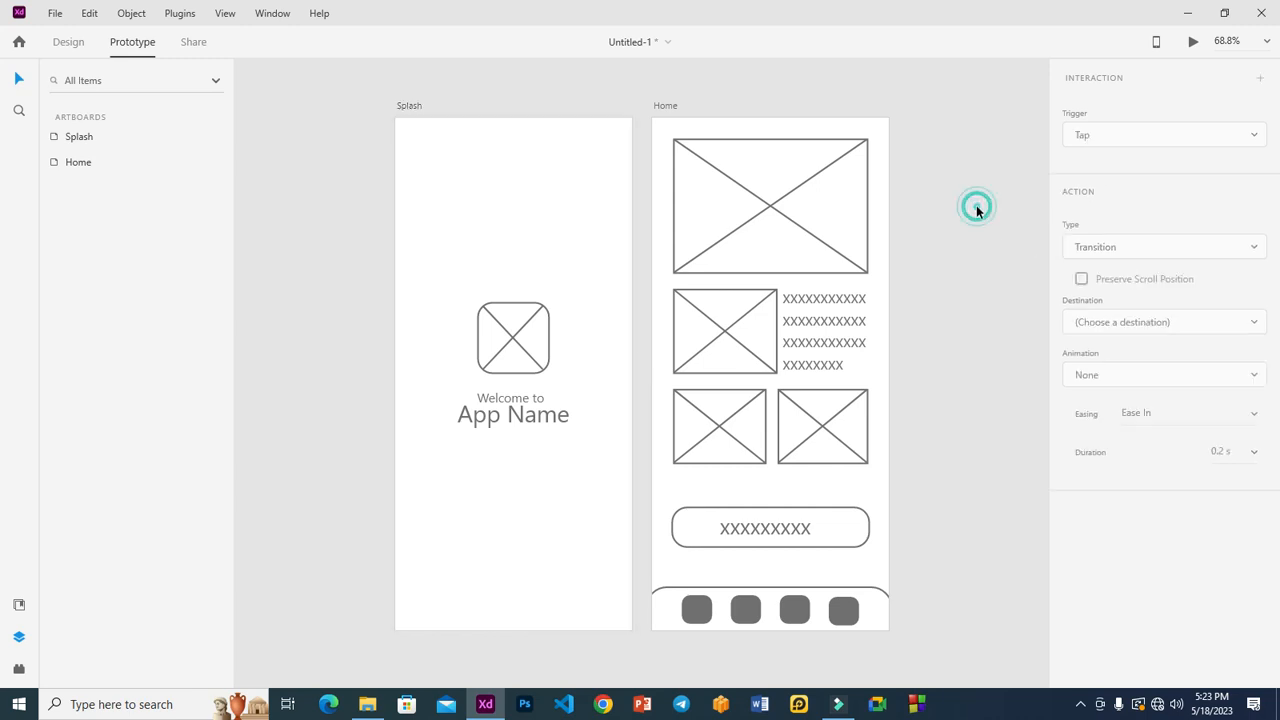
pyautogui.click(491, 334)
pyautogui.click(517, 214)
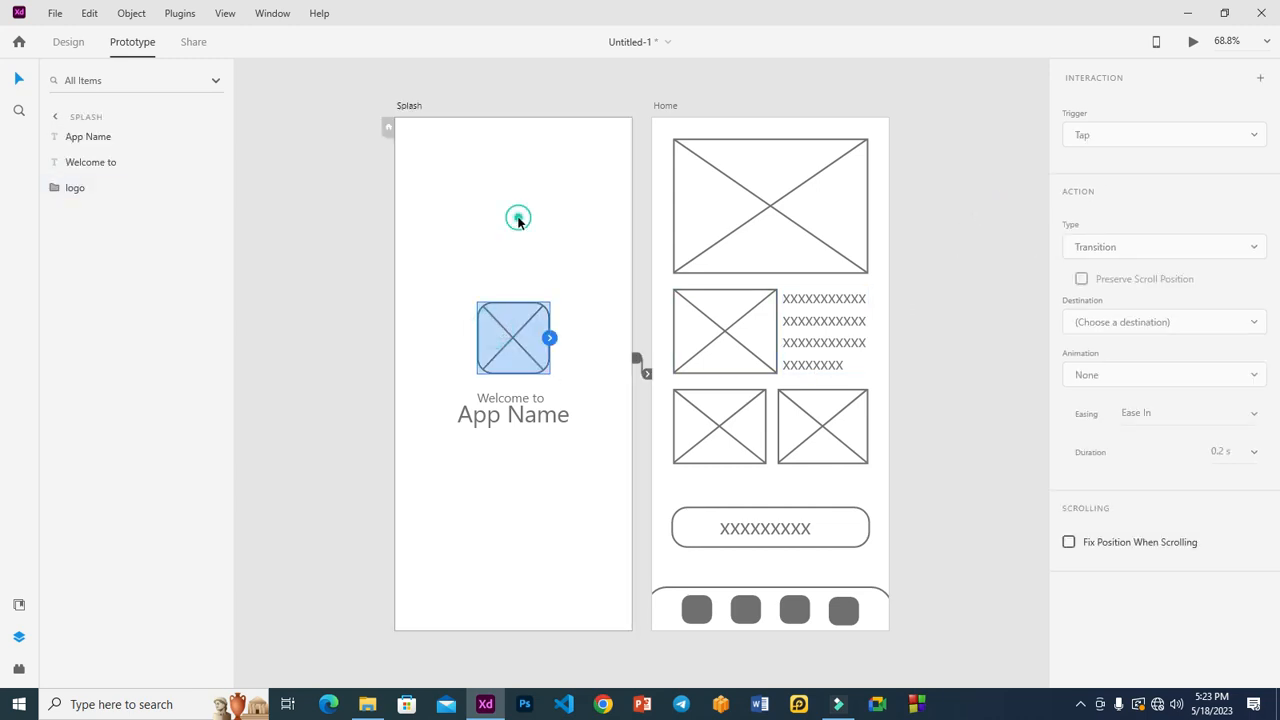
pyautogui.click(1193, 41)
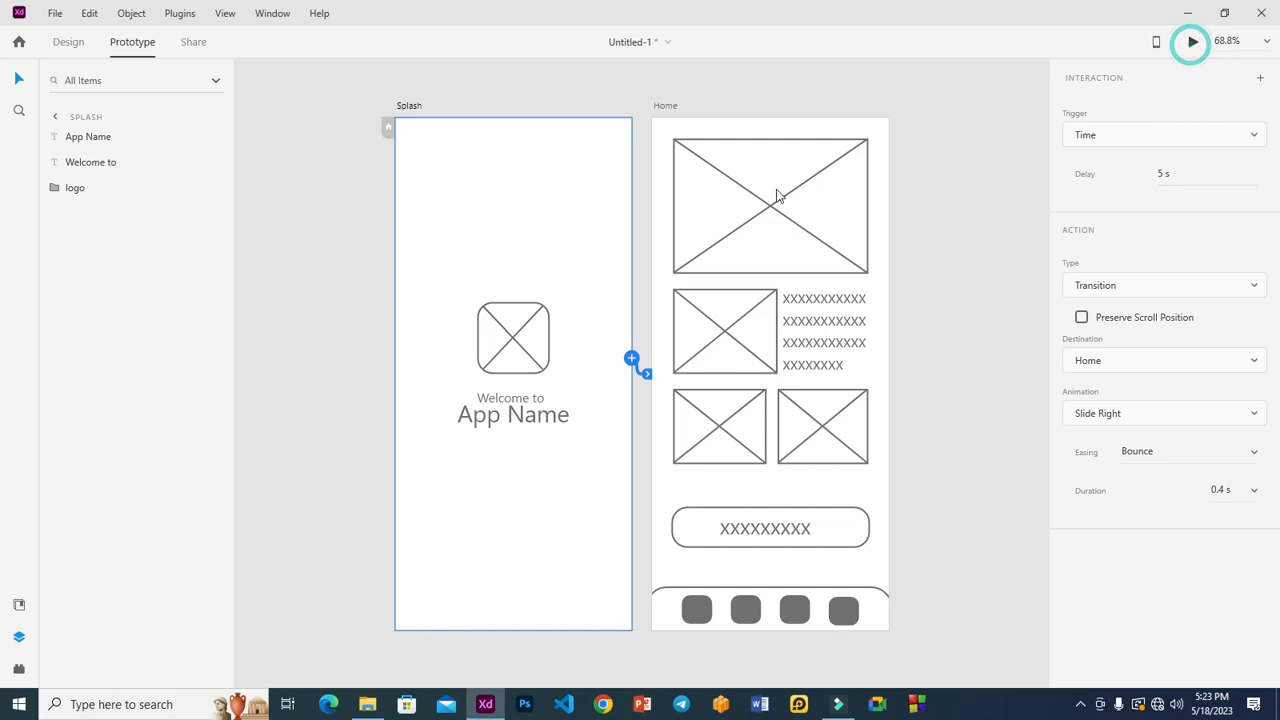
pyautogui.moveTo(166, 14); pyautogui.dragTo(892, 31)
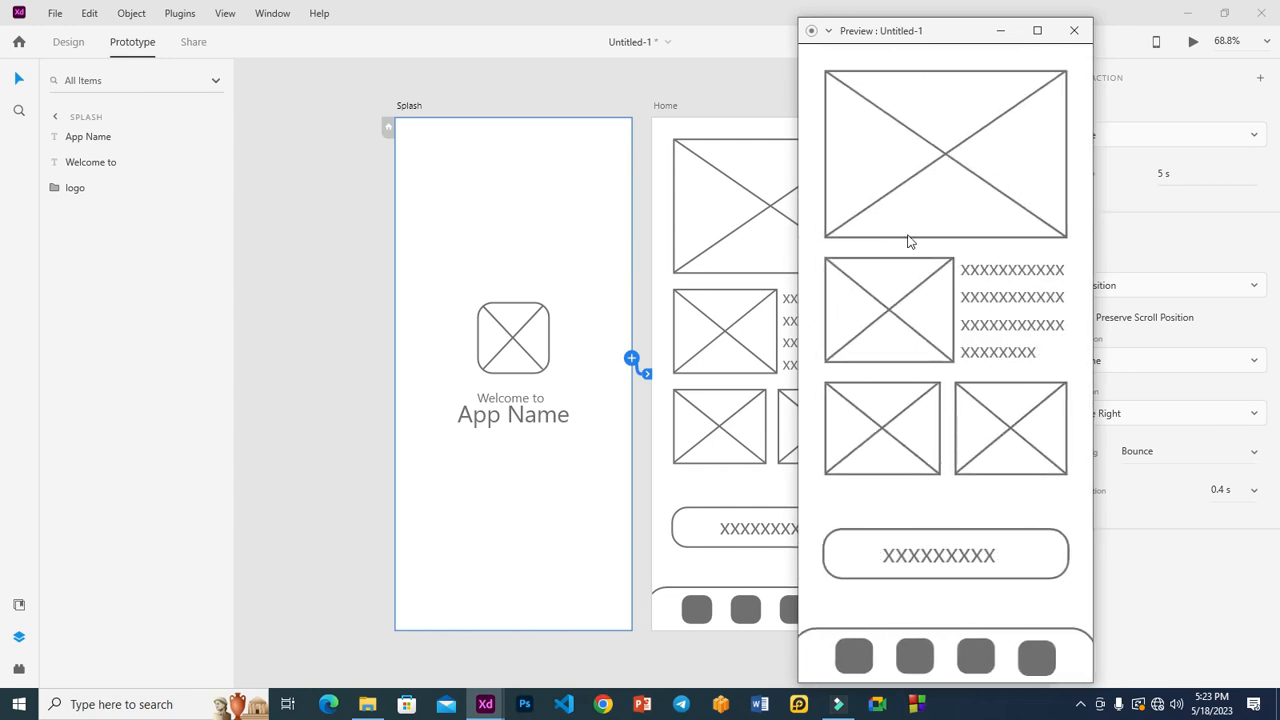
pyautogui.click(929, 31)
pyautogui.moveTo(929, 31); pyautogui.dragTo(536, 66)
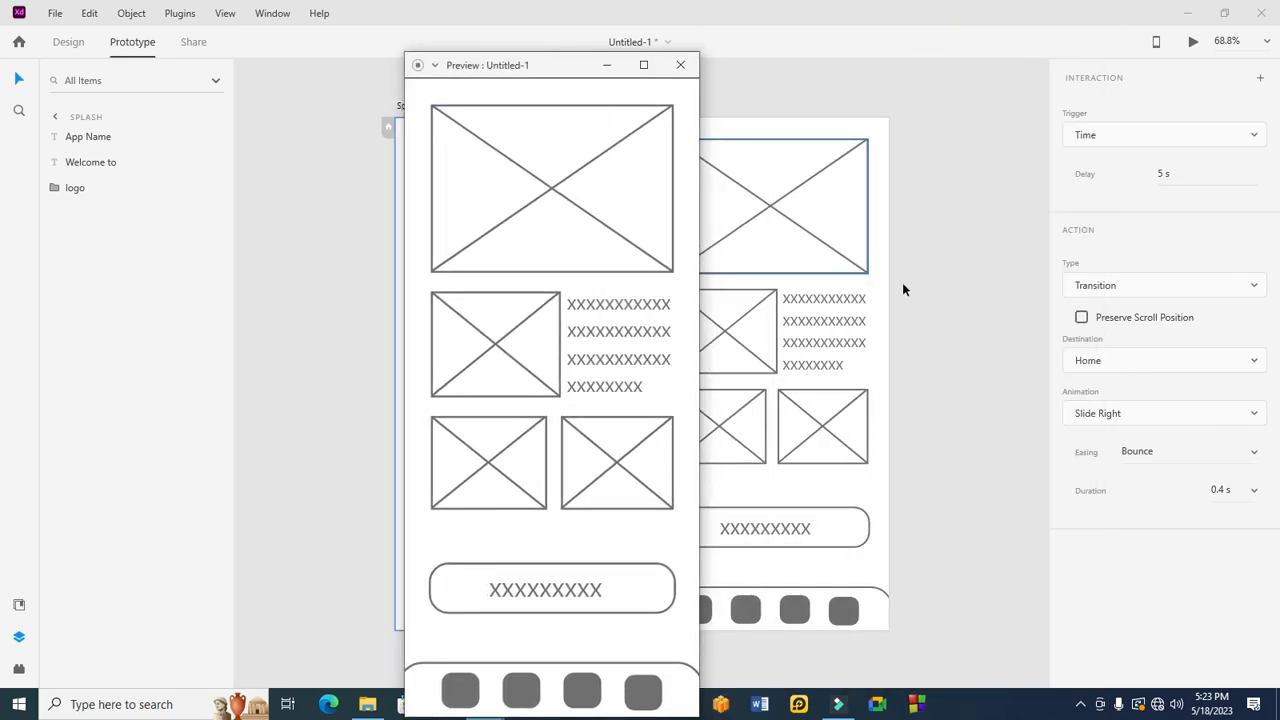
# Step: Change the Splash-to-Home transition easing from Bounce to Ease In
pyautogui.click(1252, 456)
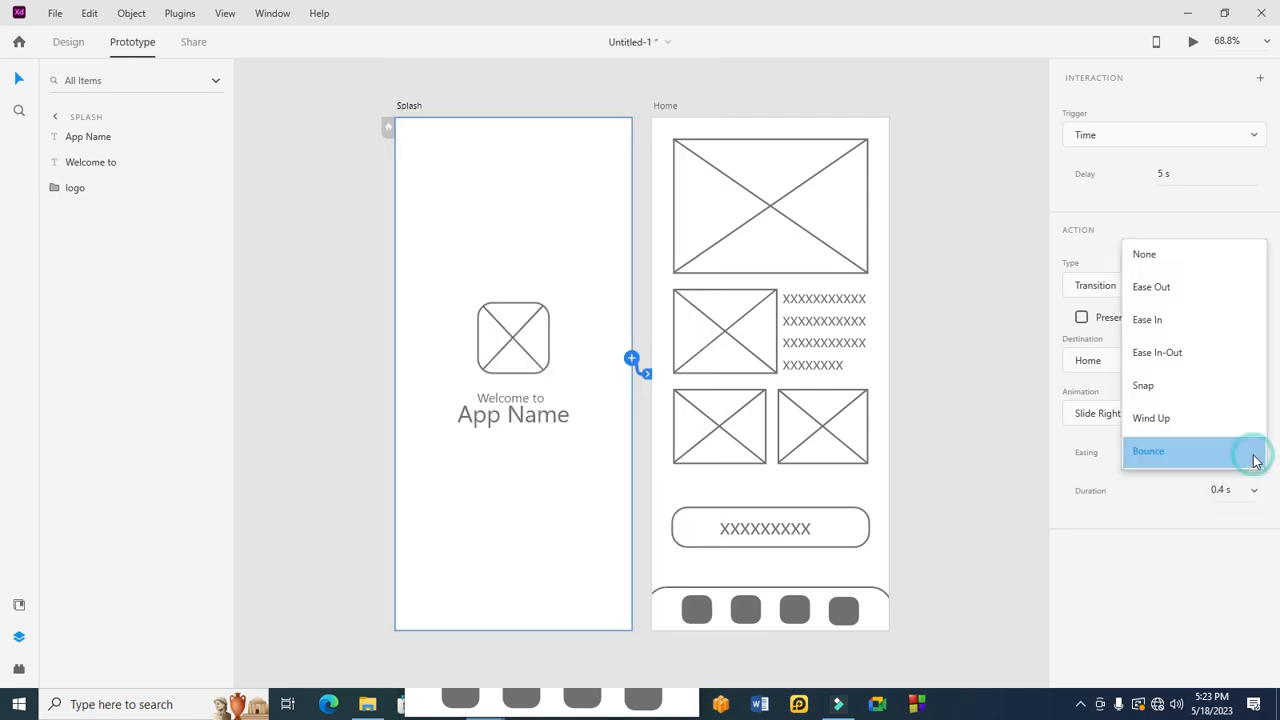
pyautogui.click(1173, 321)
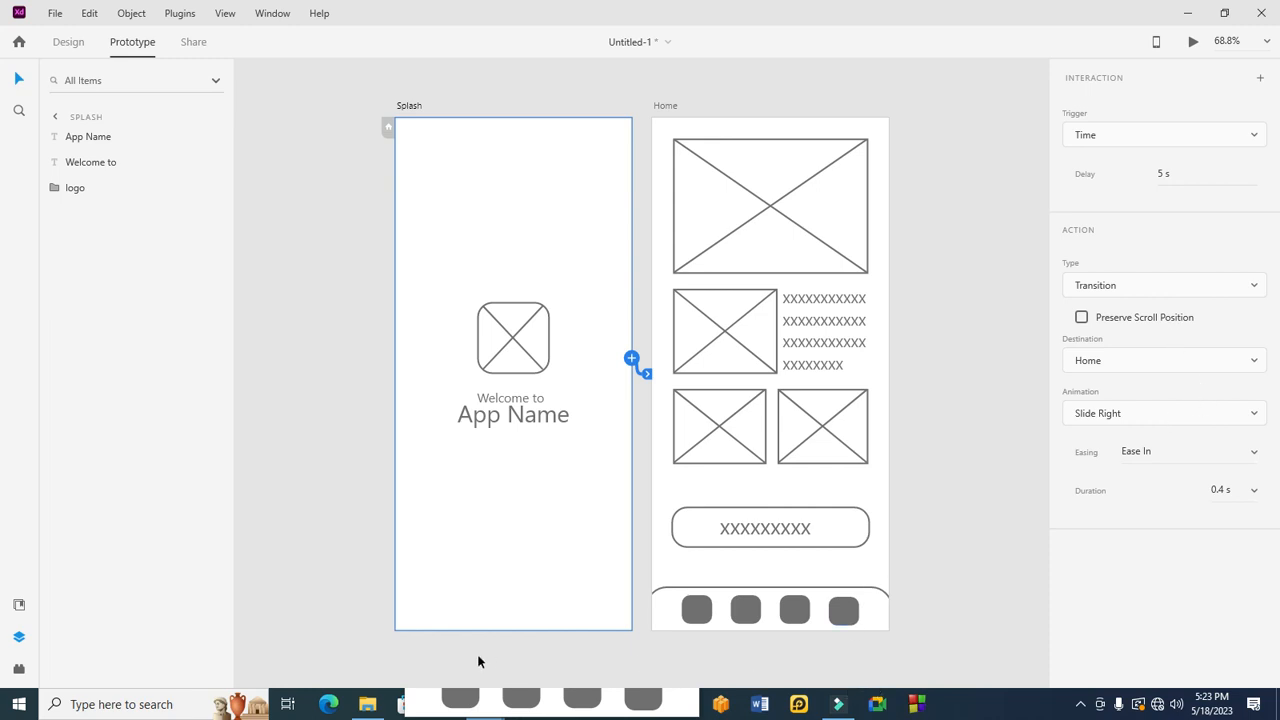
pyautogui.click(425, 707)
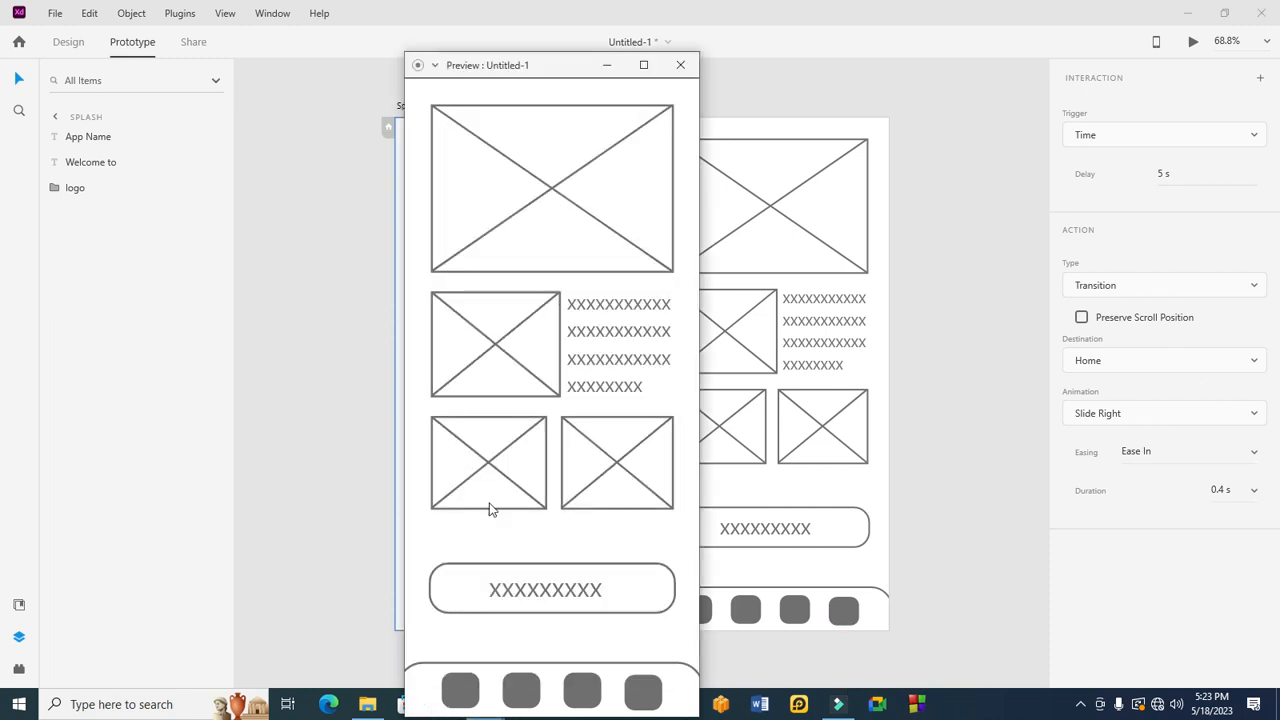
pyautogui.click(464, 358)
pyautogui.moveTo(481, 68); pyautogui.dragTo(964, 62)
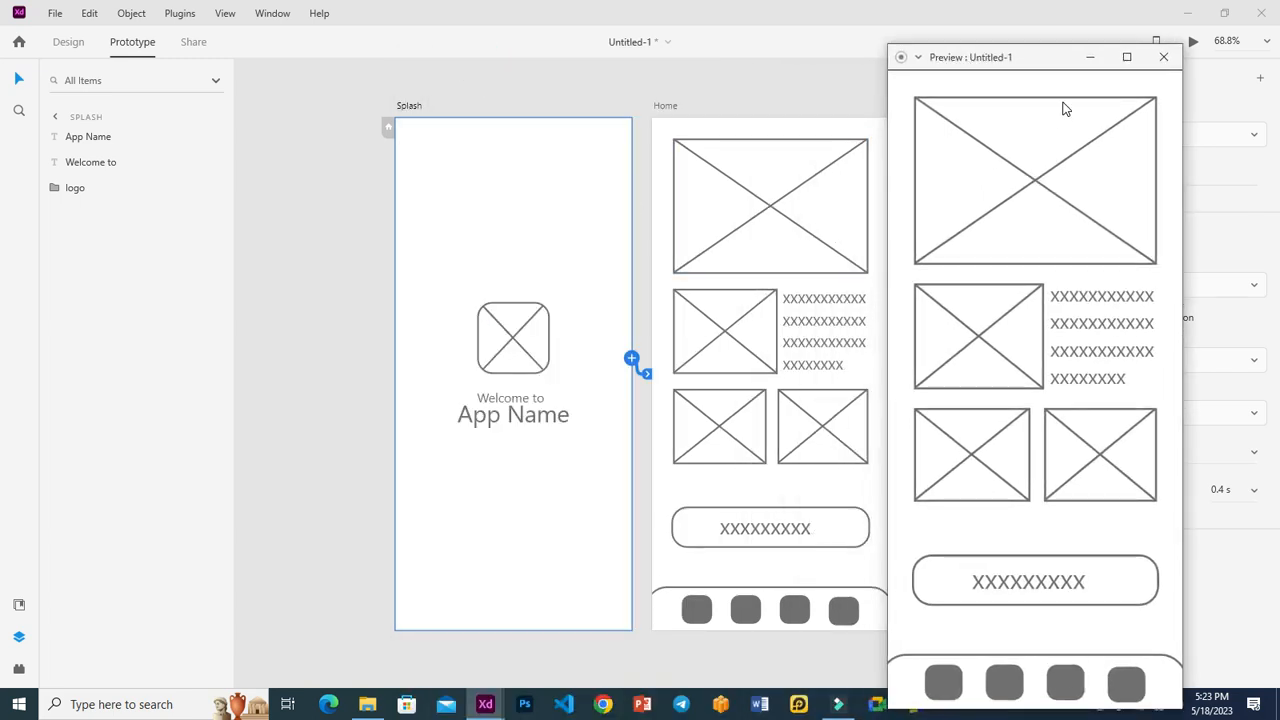
pyautogui.click(1163, 57)
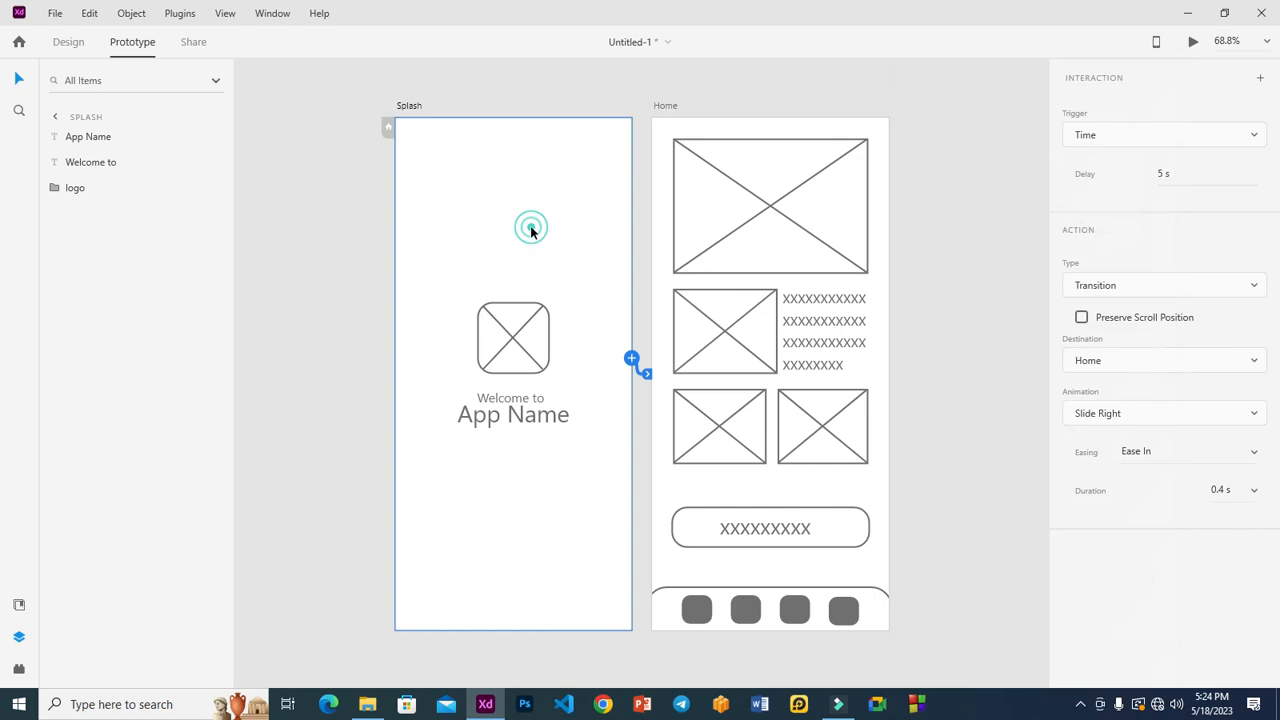
# Step: Preview the prototype again to watch the Ease In slide to Home
pyautogui.click(1192, 43)
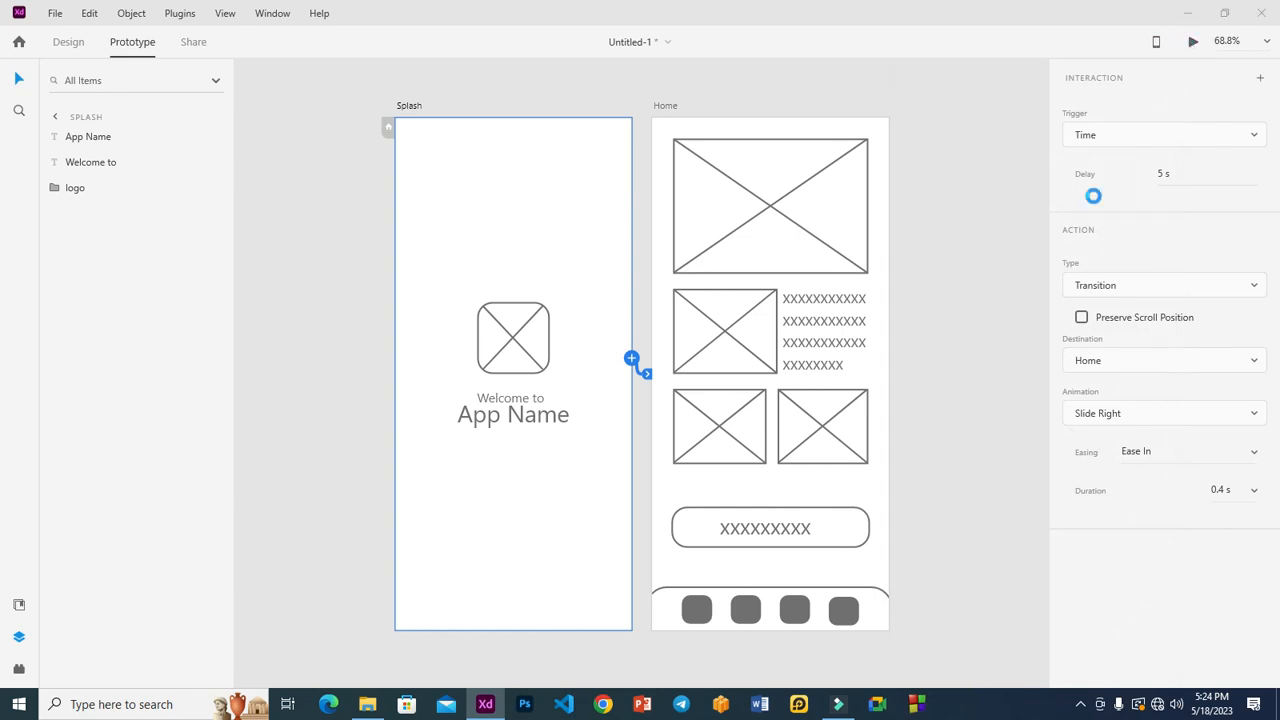
pyautogui.moveTo(350, 30); pyautogui.dragTo(386, 23)
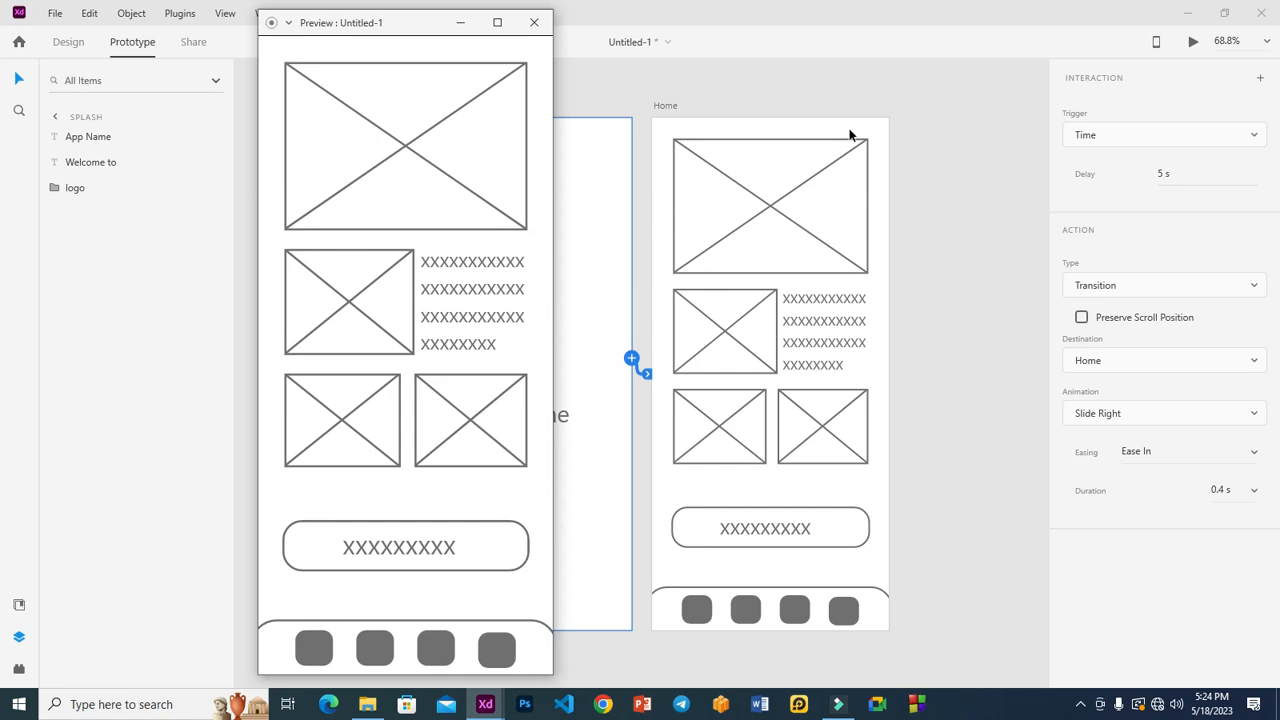
pyautogui.click(531, 21)
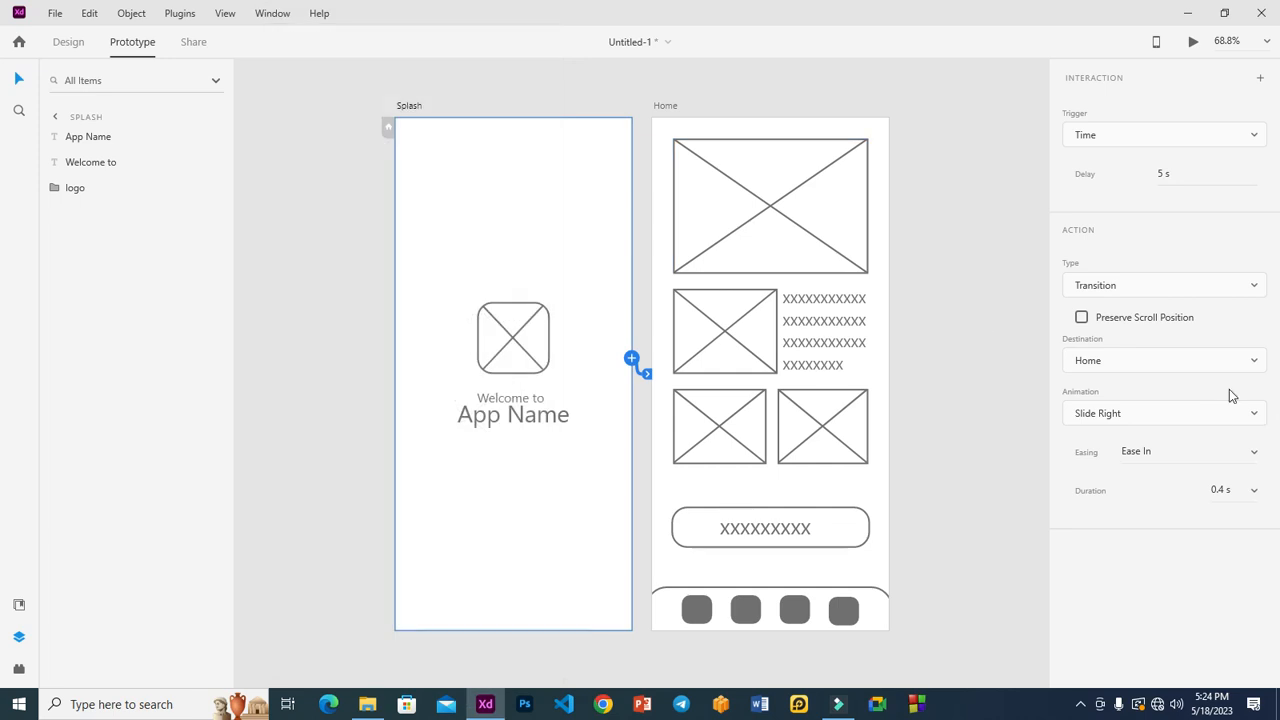
# Step: Set the transition animation to Slide Left and try it in the preview
pyautogui.click(1166, 414)
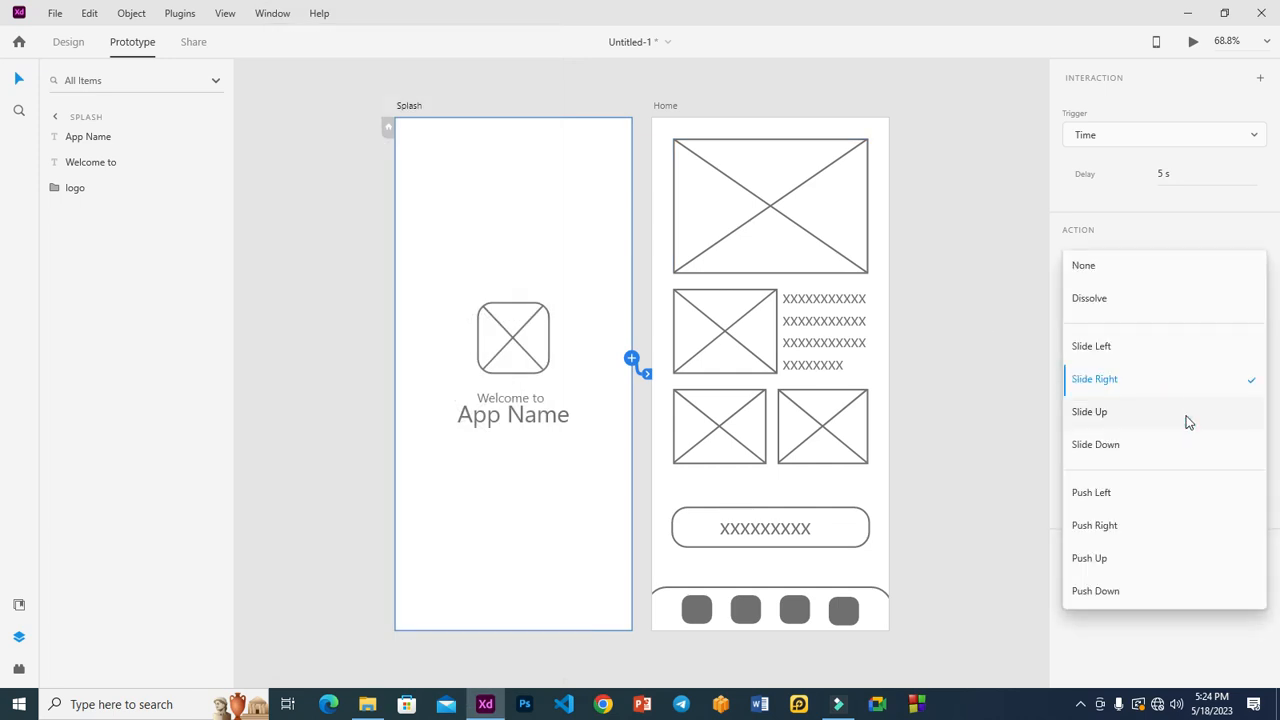
pyautogui.click(1146, 349)
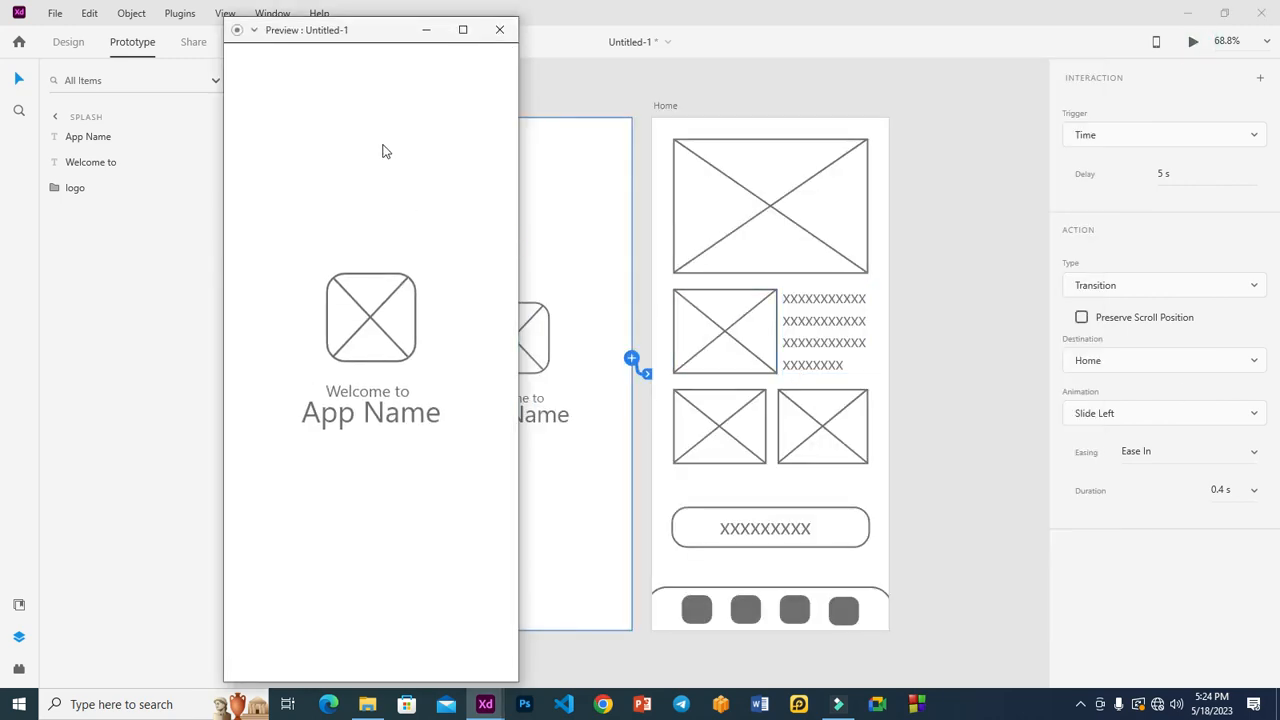
pyautogui.moveTo(343, 29); pyautogui.dragTo(1044, 37)
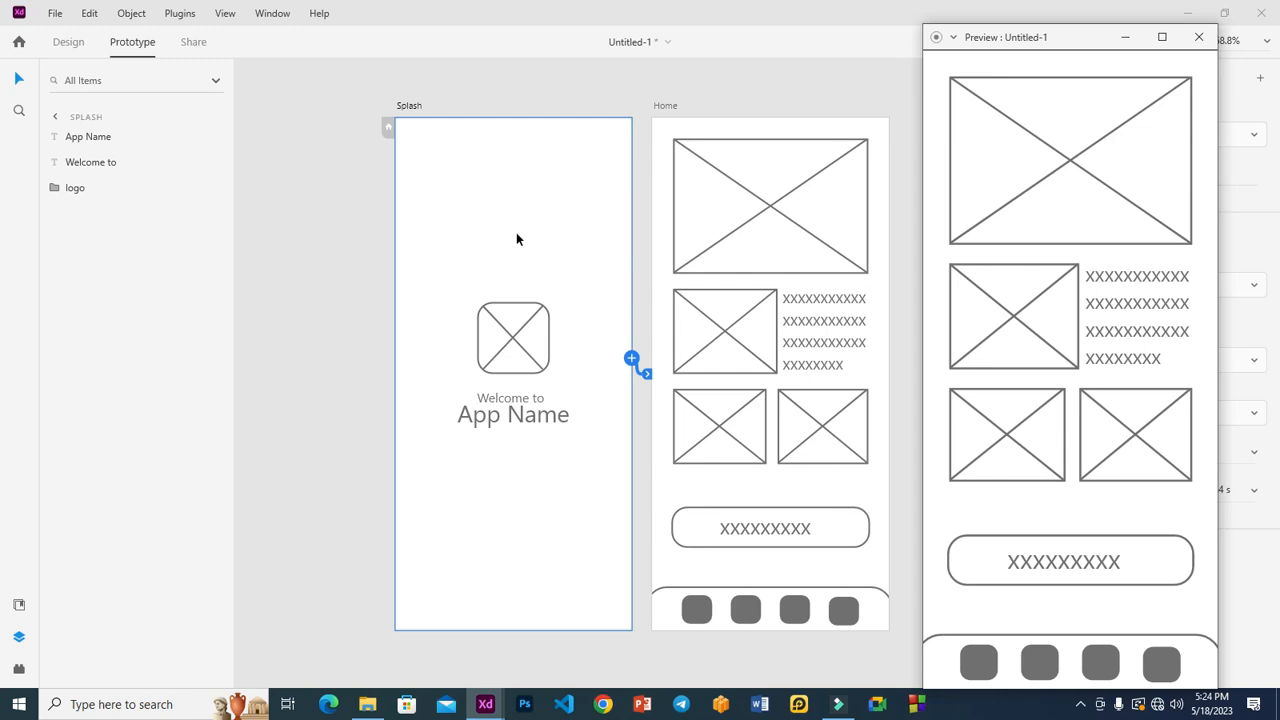
pyautogui.moveTo(1085, 40); pyautogui.dragTo(851, 75)
pyautogui.click(757, 46)
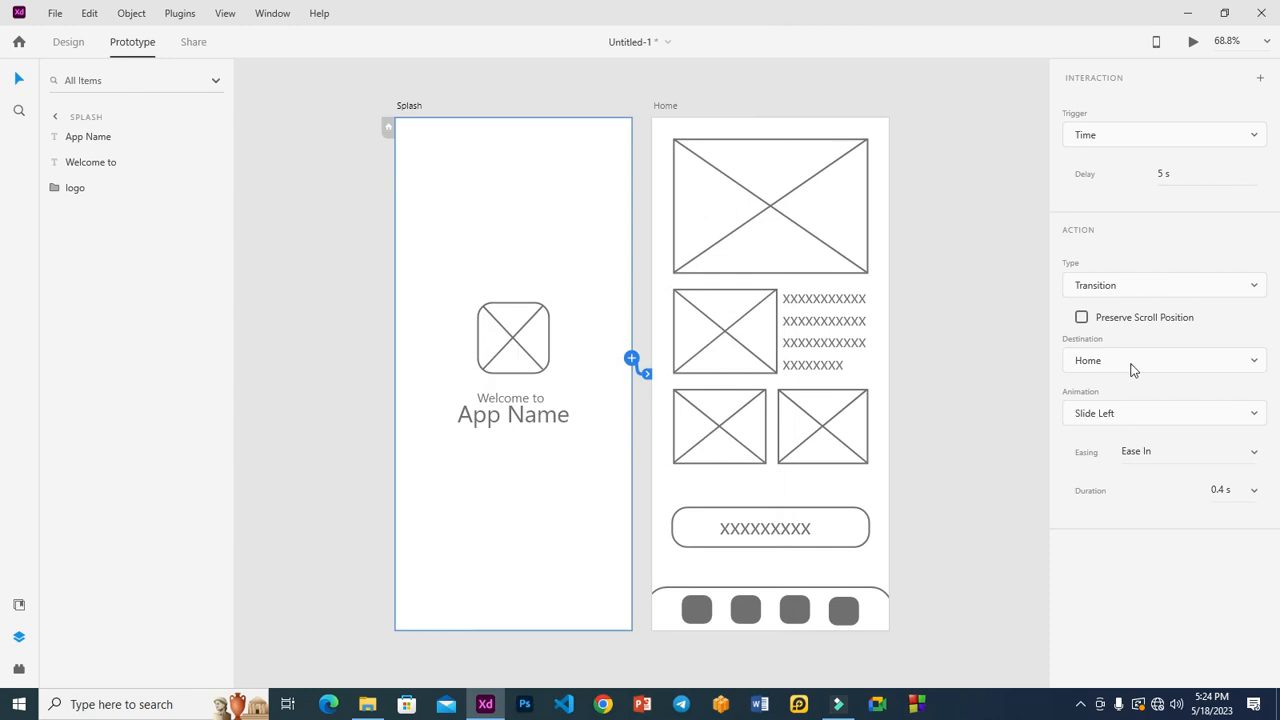
# Step: Switch the animation to Push Left and preview the prototype
pyautogui.click(1157, 415)
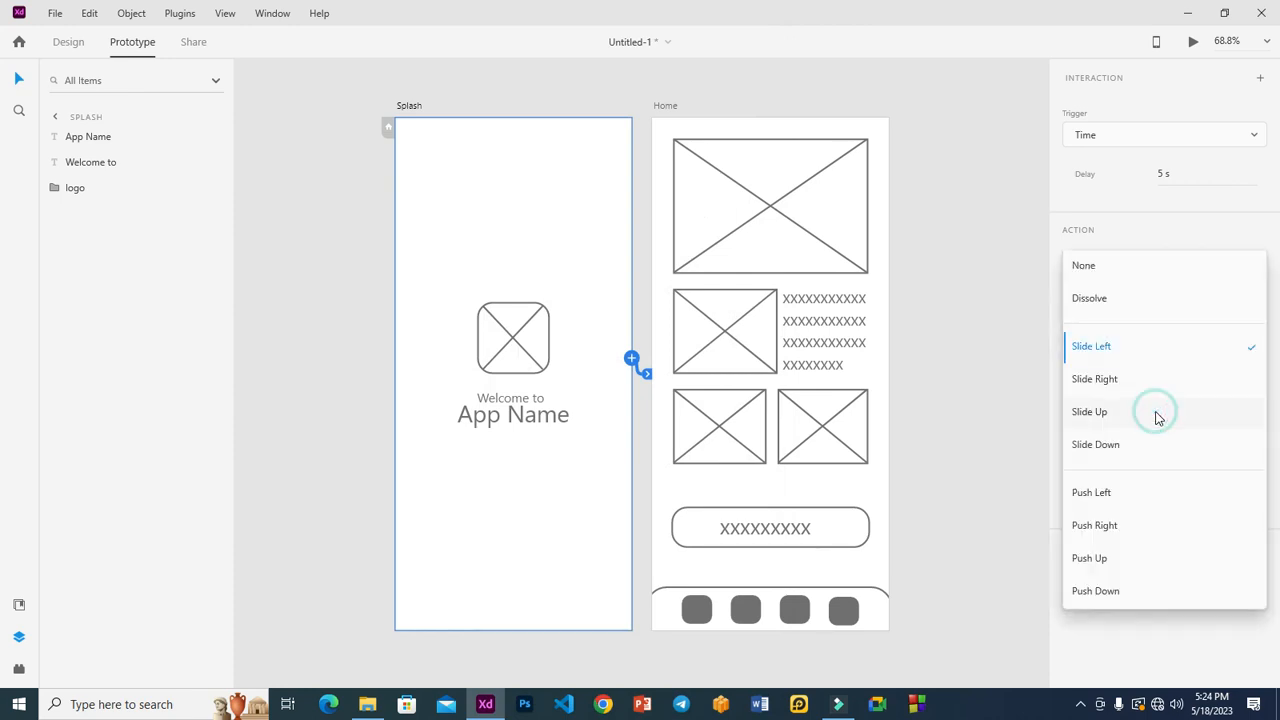
pyautogui.click(1137, 493)
pyautogui.click(1193, 41)
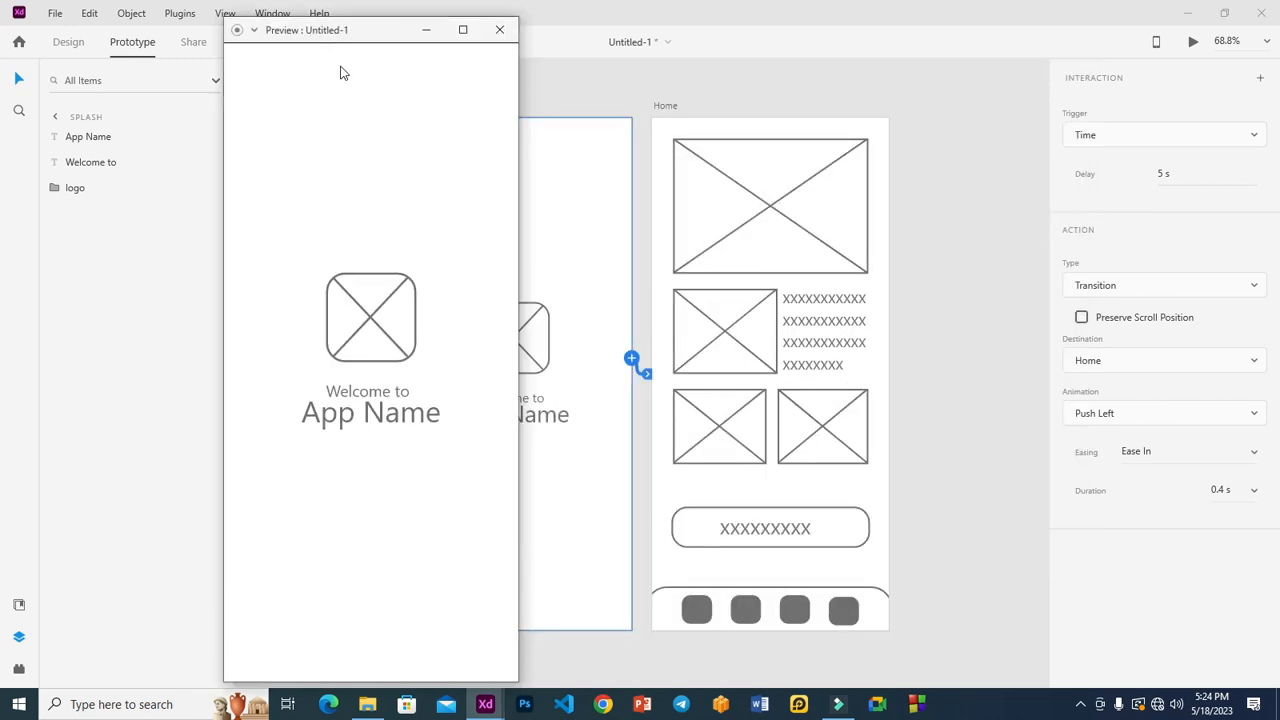
# Step: Move the preview aside and watch Splash push left into Home after 5 s
pyautogui.moveTo(323, 34); pyautogui.dragTo(900, 30)
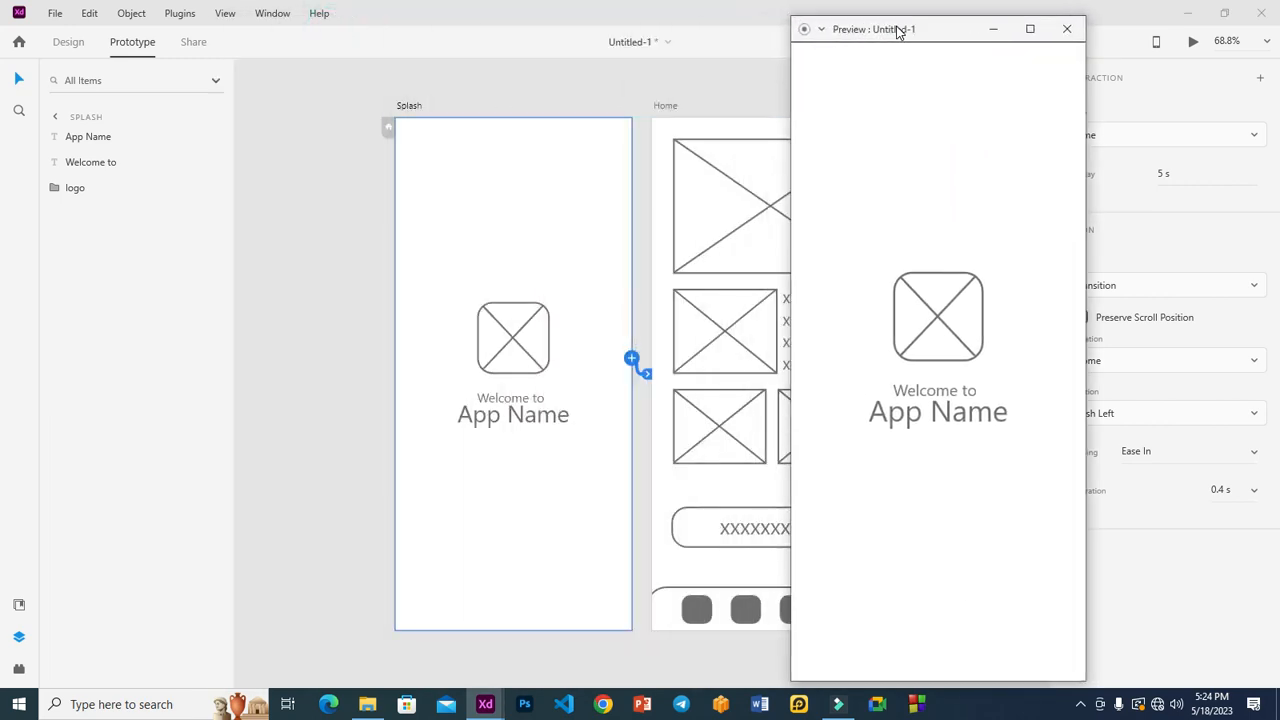